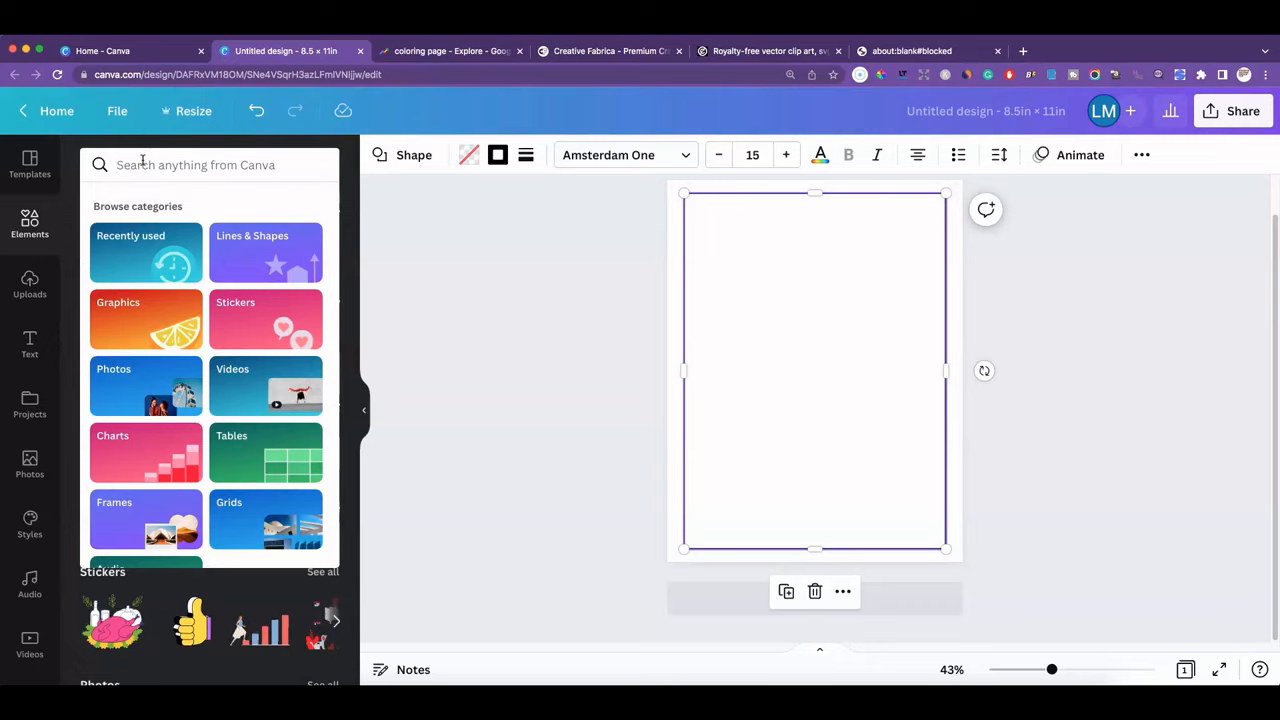
Search the elements for "gingerbread" and show all matching graphics
text(gingerbread)
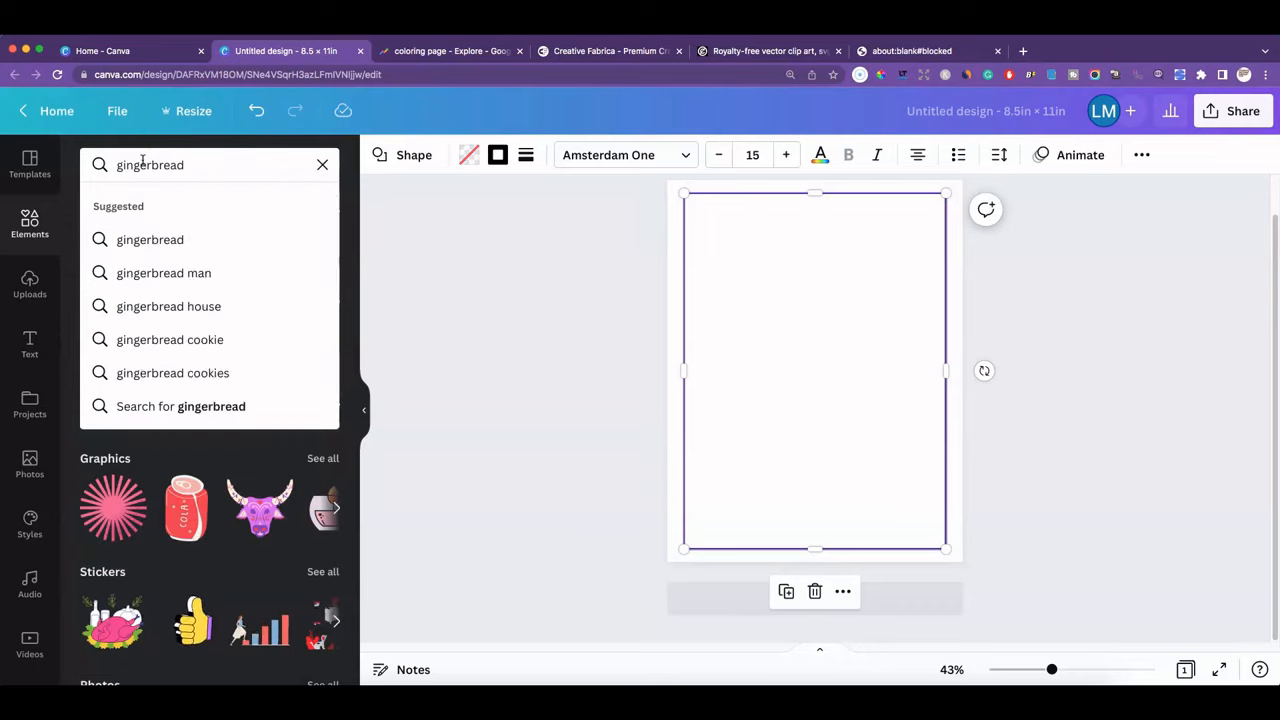
key(Return)
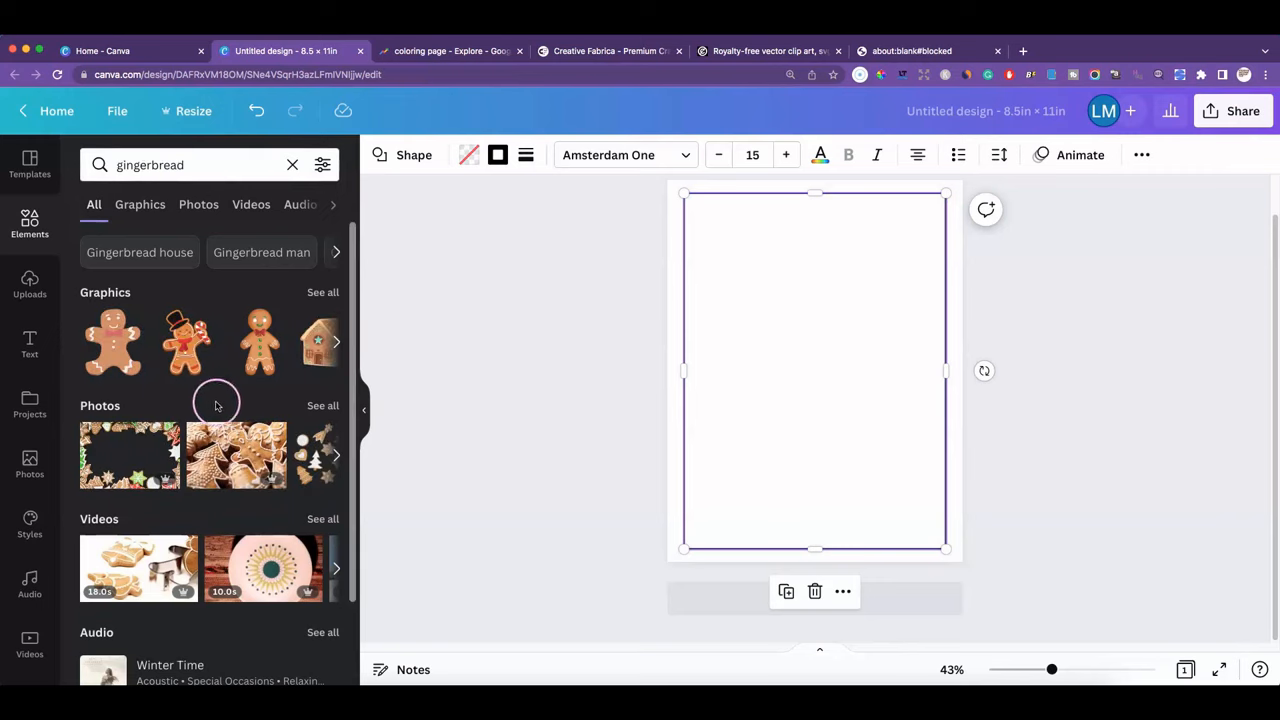
click(323, 292)
Add the bold outline gingerbread man with a bow tie and two buttons from the graphics results to the page
scroll(187, 414, down, 2)
scroll(184, 394, down, 2)
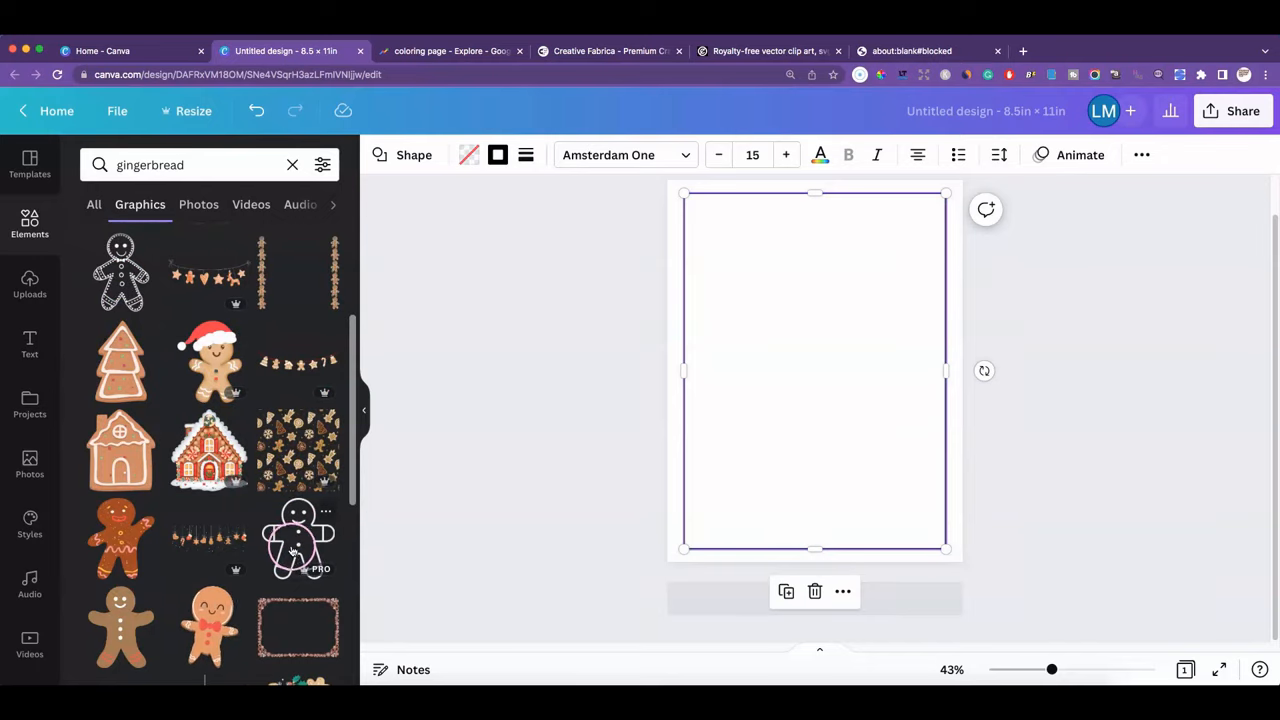
scroll(293, 549, down, 12)
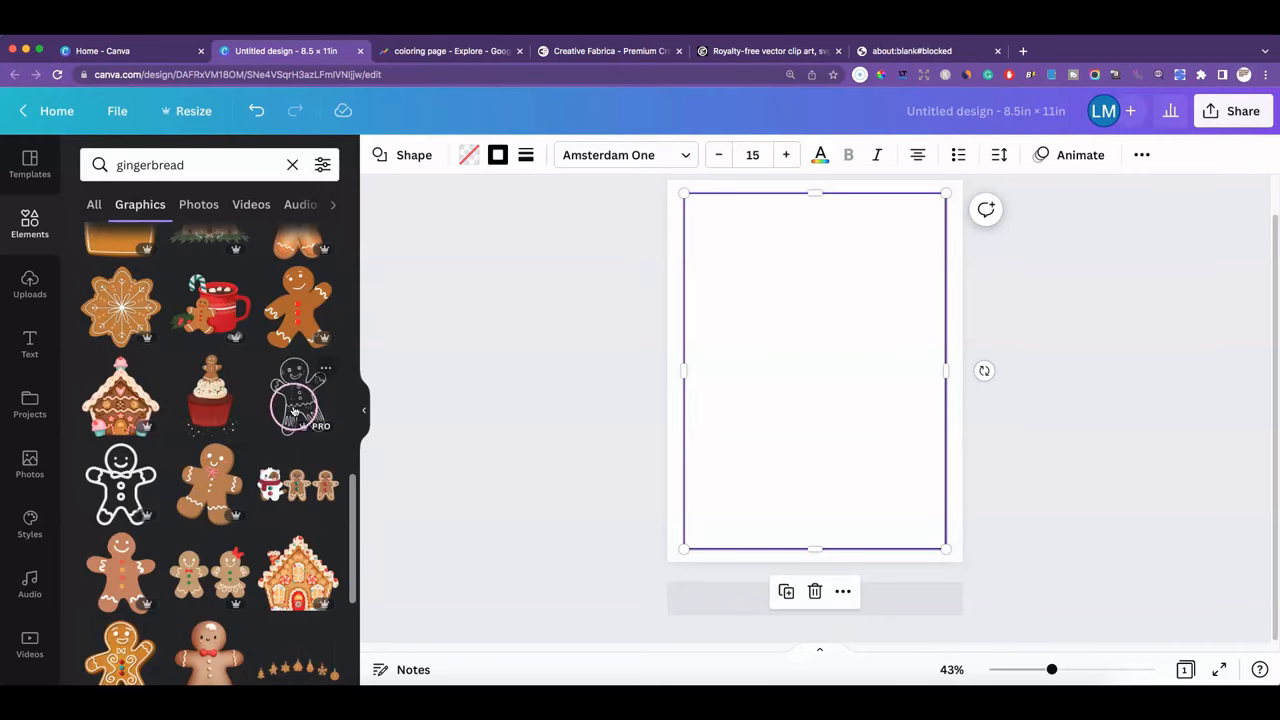
scroll(201, 521, down, 10)
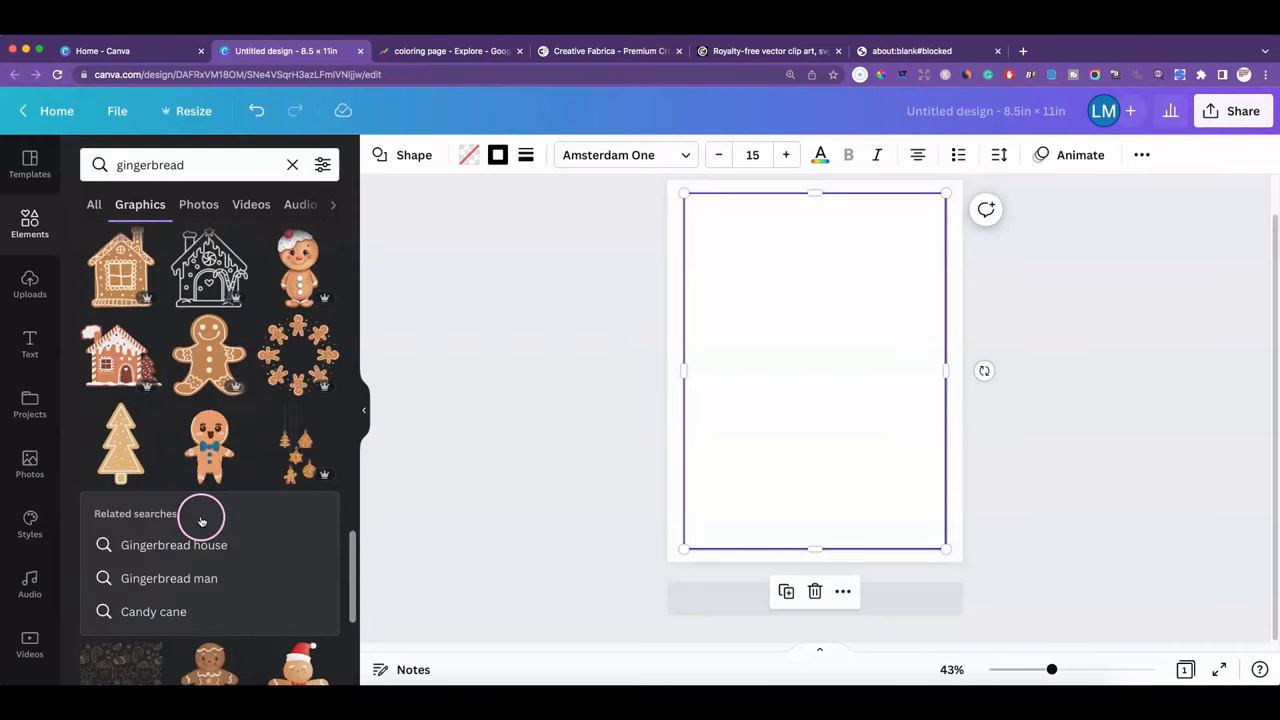
scroll(201, 521, down, 10)
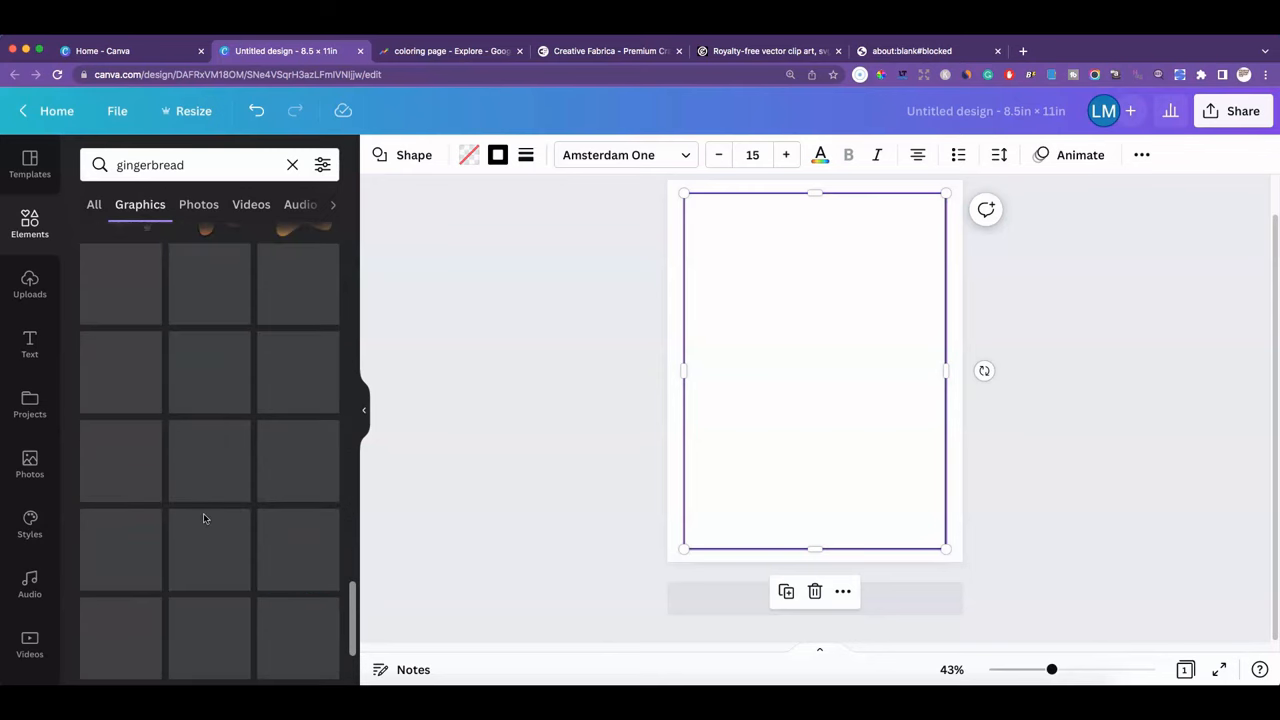
scroll(203, 517, down, 5)
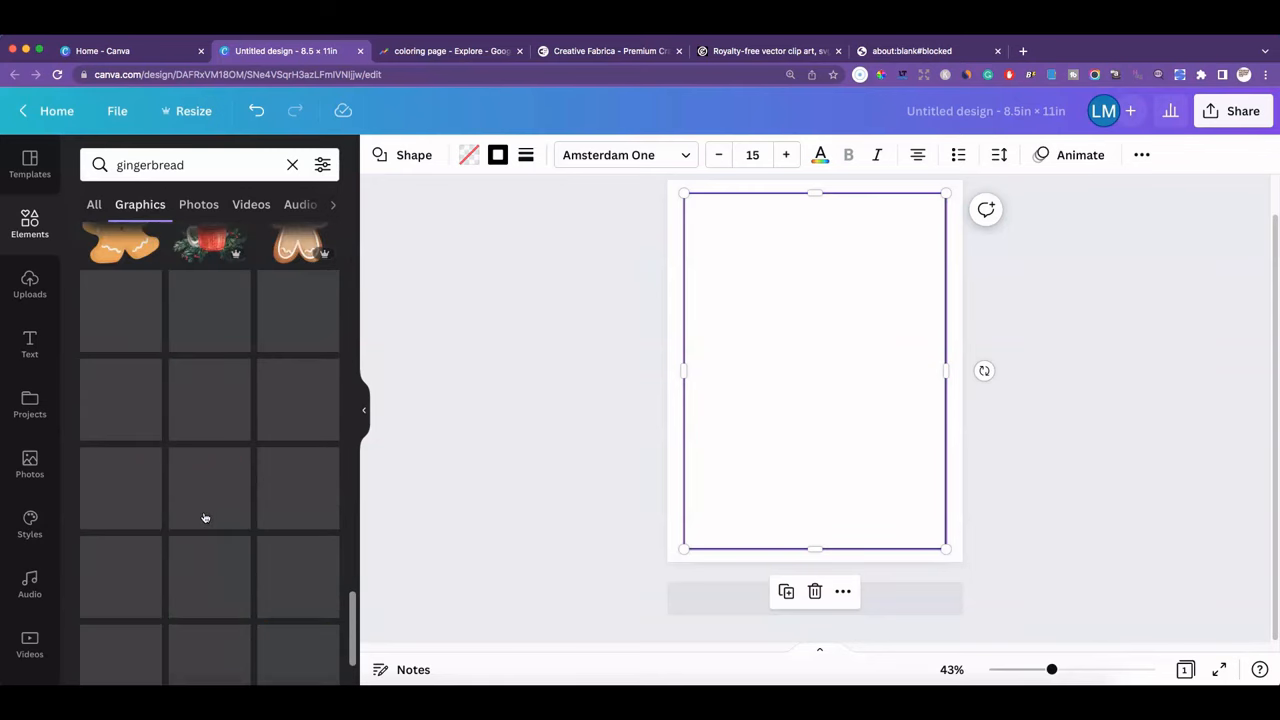
scroll(204, 517, down, 3)
scroll(204, 517, down, 10)
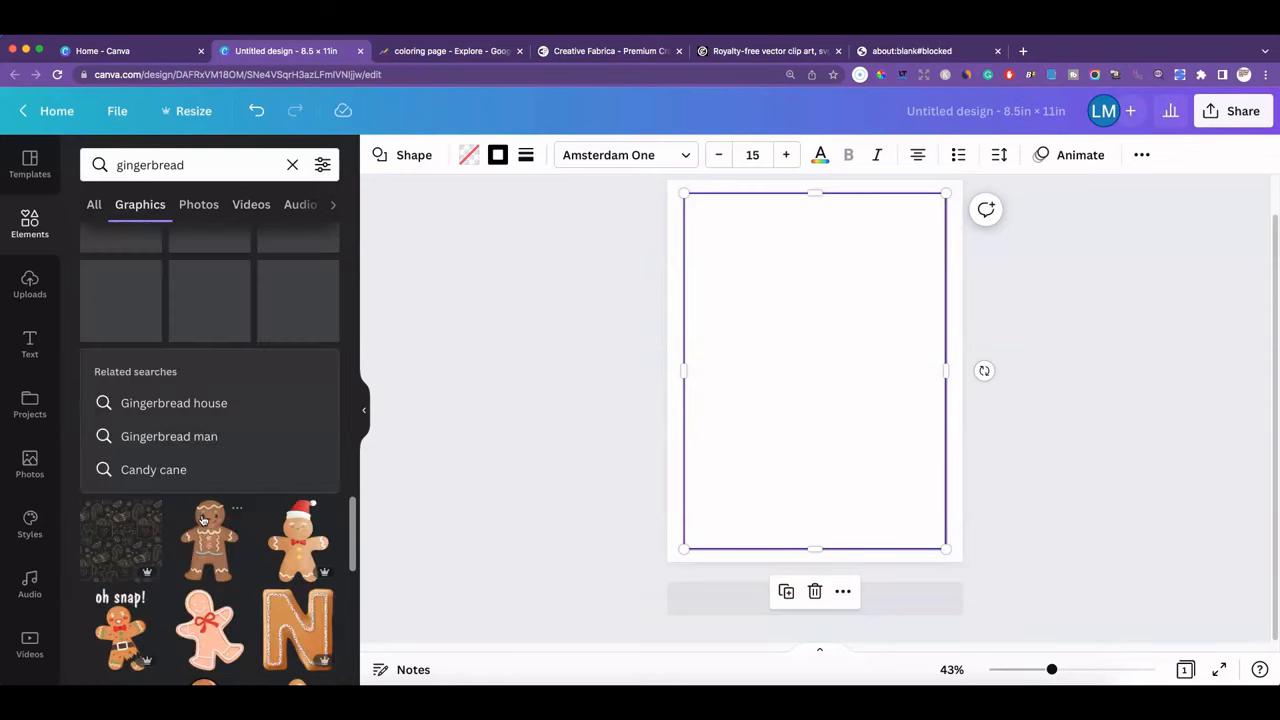
scroll(203, 517, up, 6)
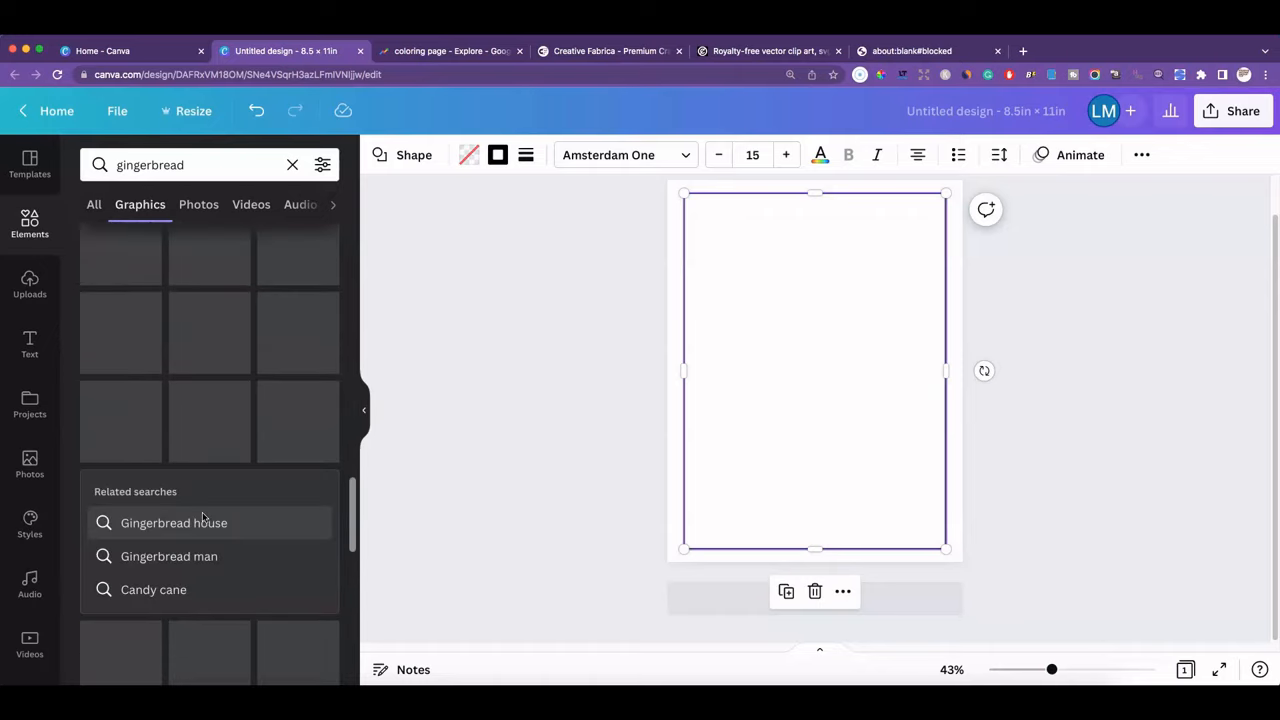
scroll(203, 517, up, 4)
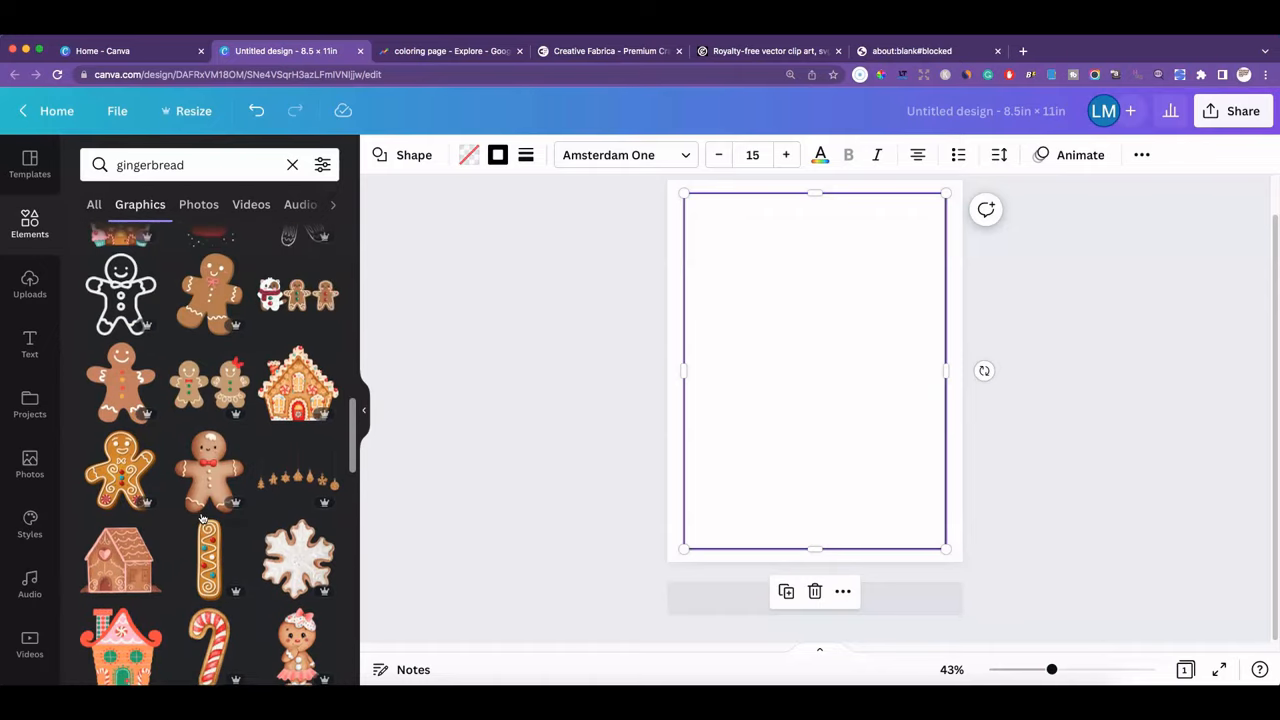
click(135, 372)
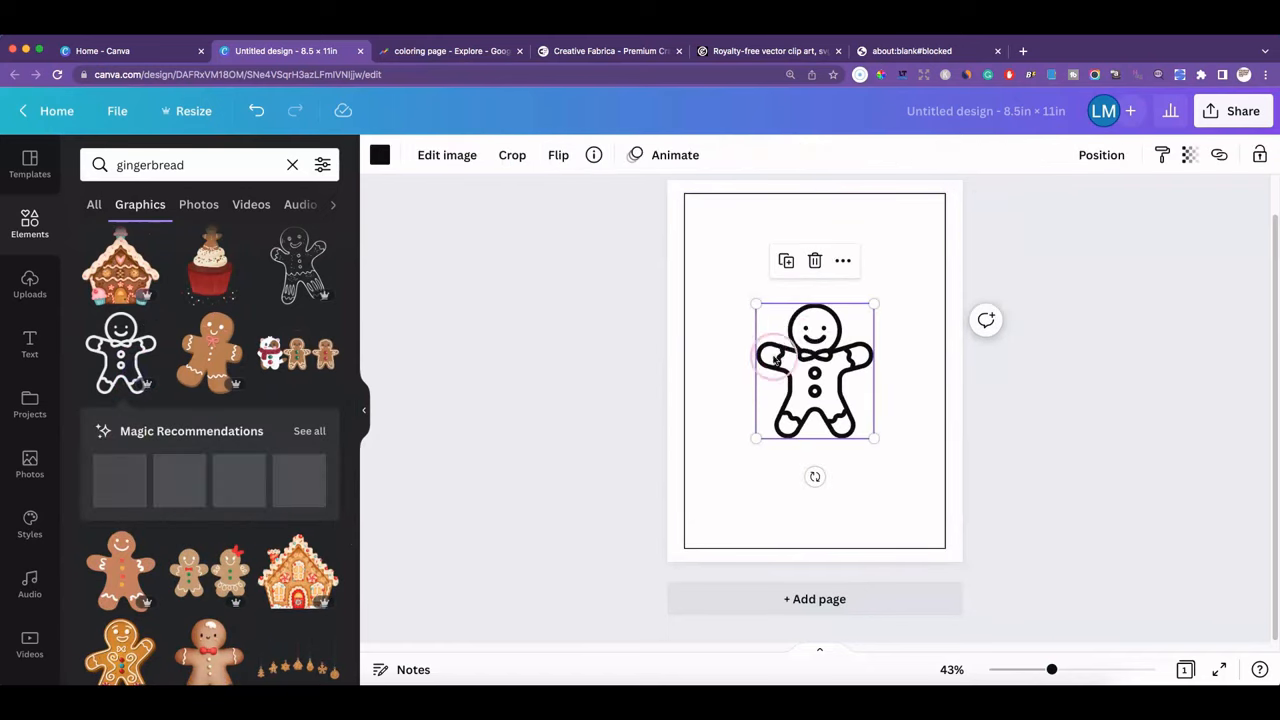
Enlarge the gingerbread man to nearly the border's width and centre it in the lower part of the bordered page
drag(873, 306, 1017, 286)
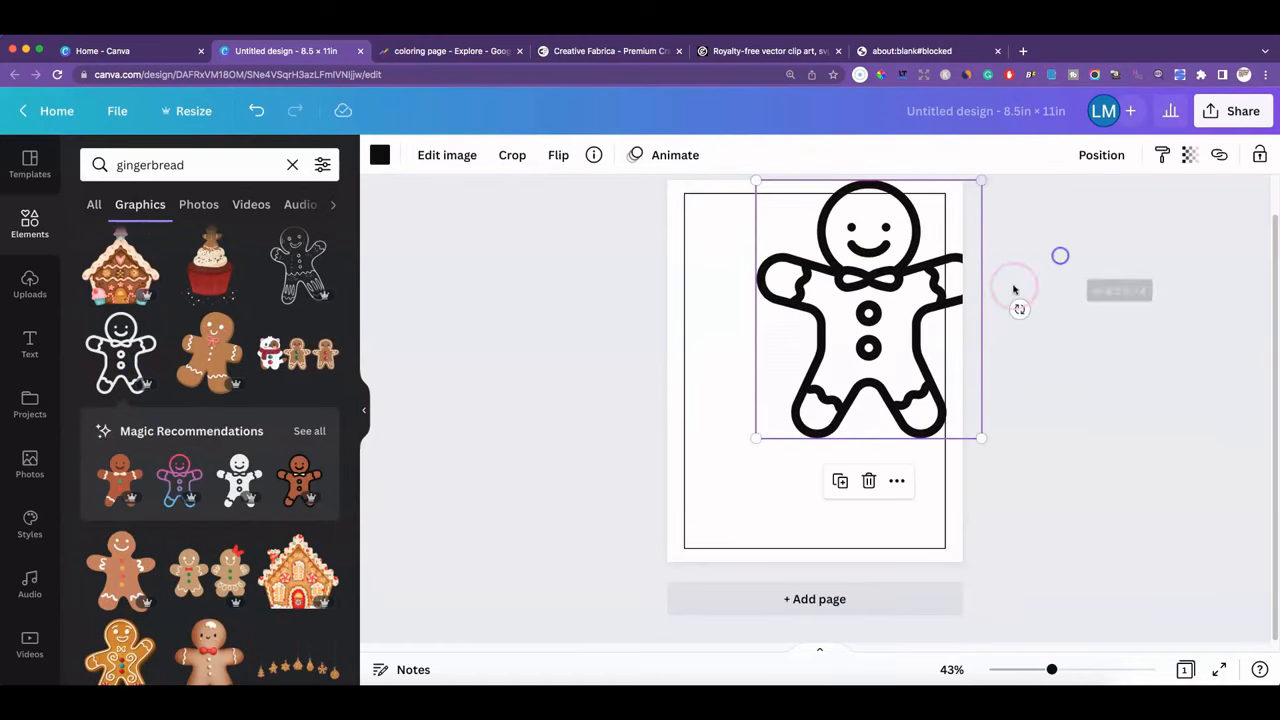
drag(903, 346, 853, 438)
drag(930, 275, 925, 283)
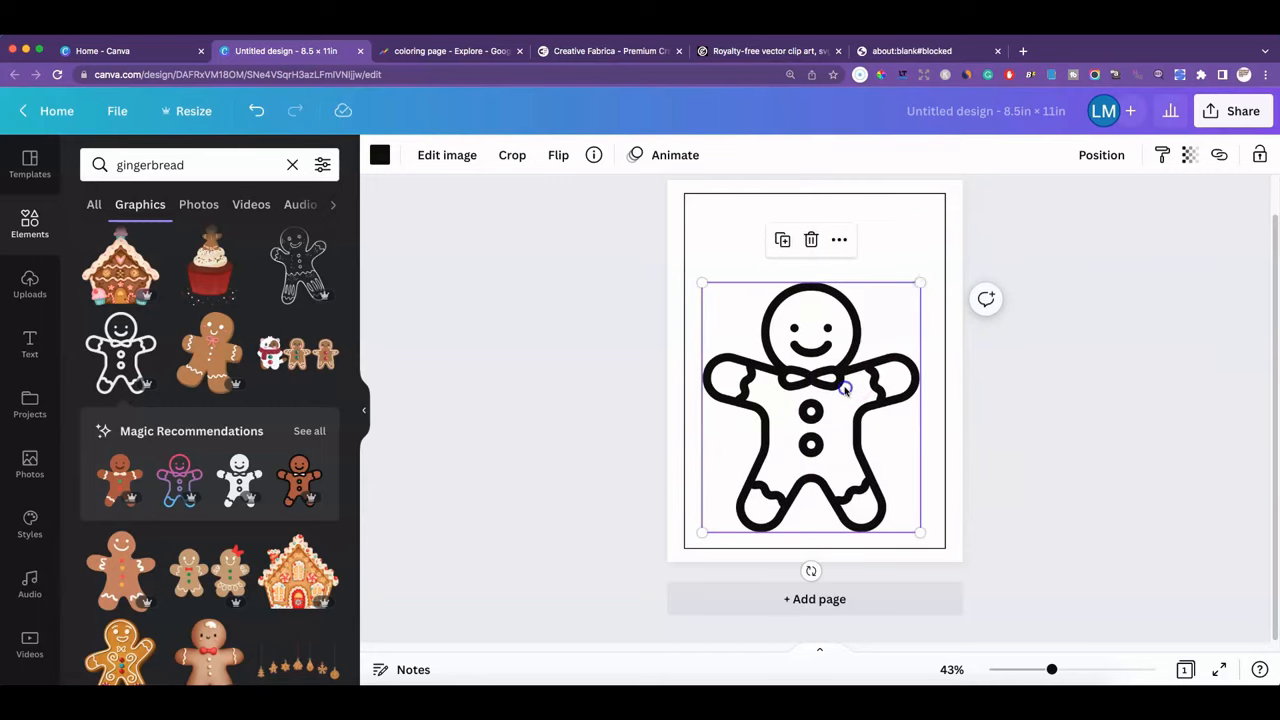
click(1035, 445)
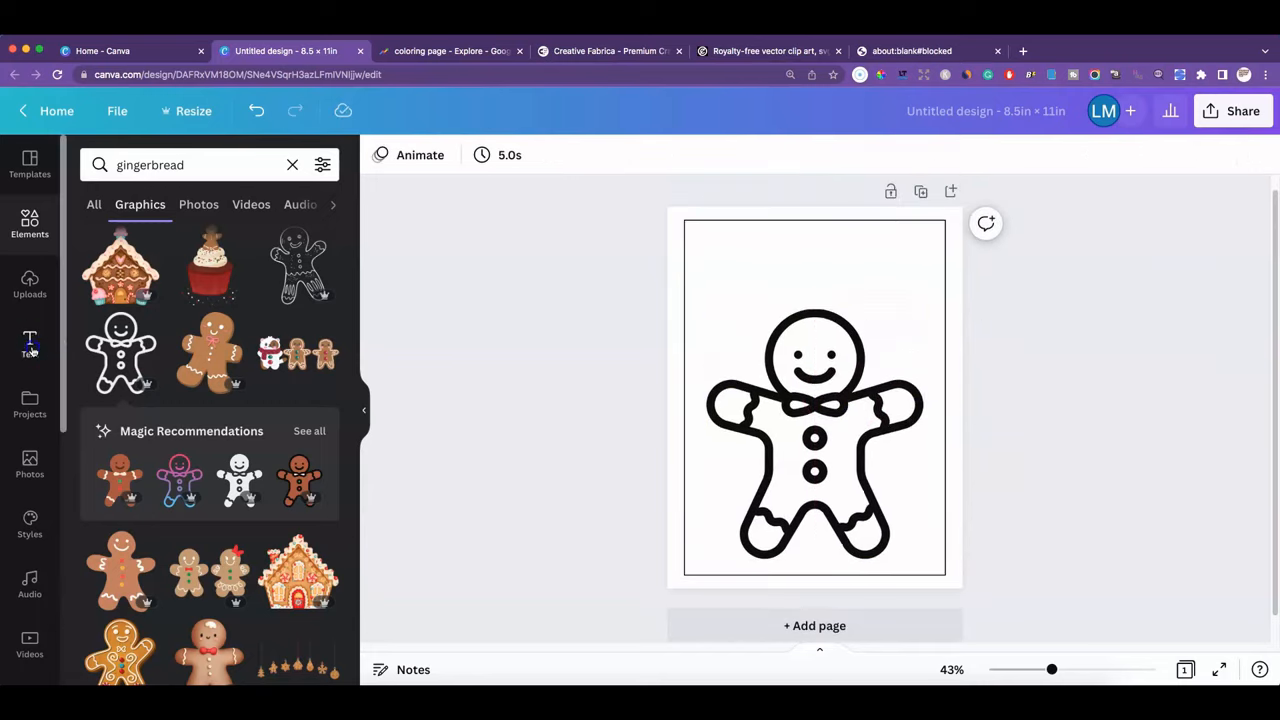
Add a heading text box and move it to the centre above the gingerbread man's head
click(32, 345)
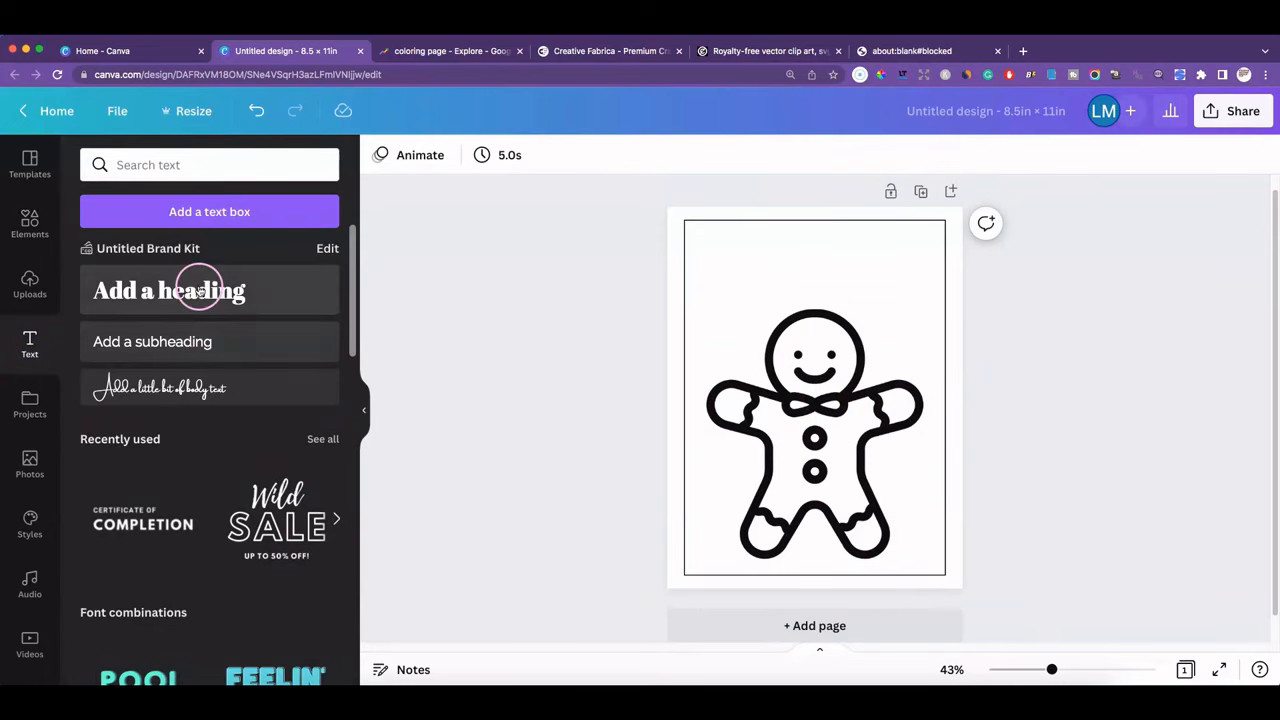
click(200, 289)
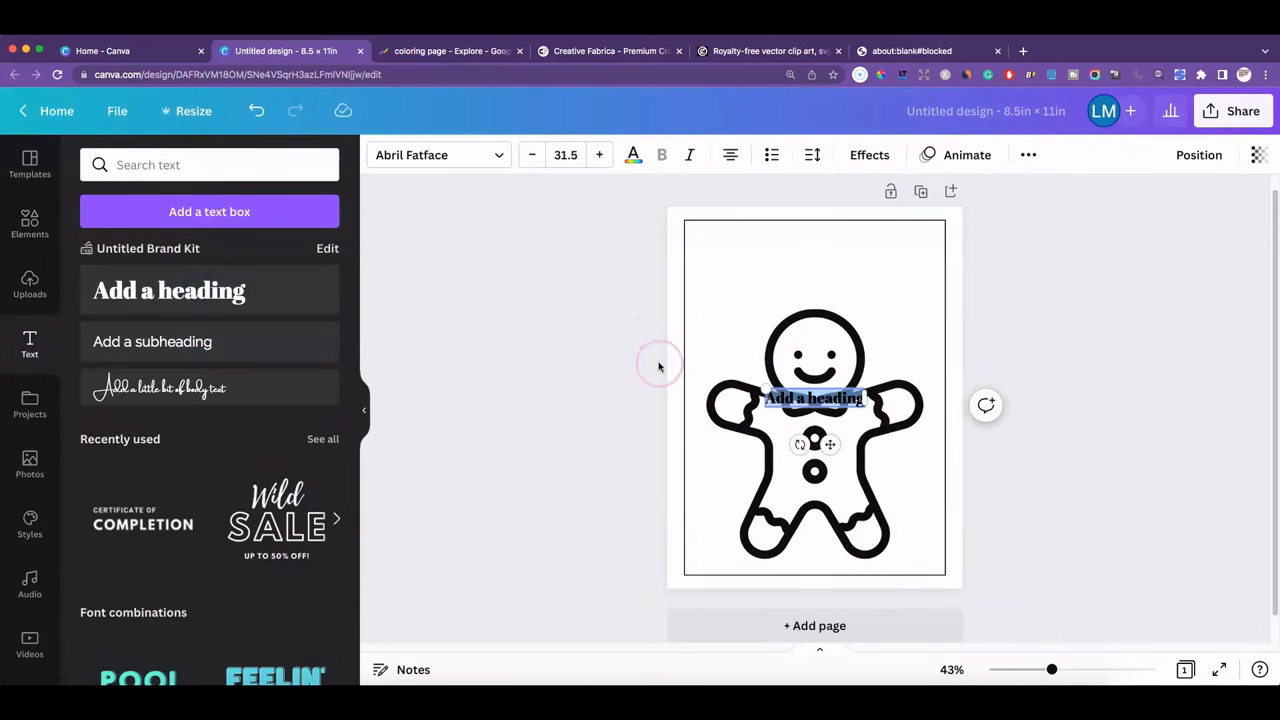
click(1053, 401)
drag(832, 398, 846, 277)
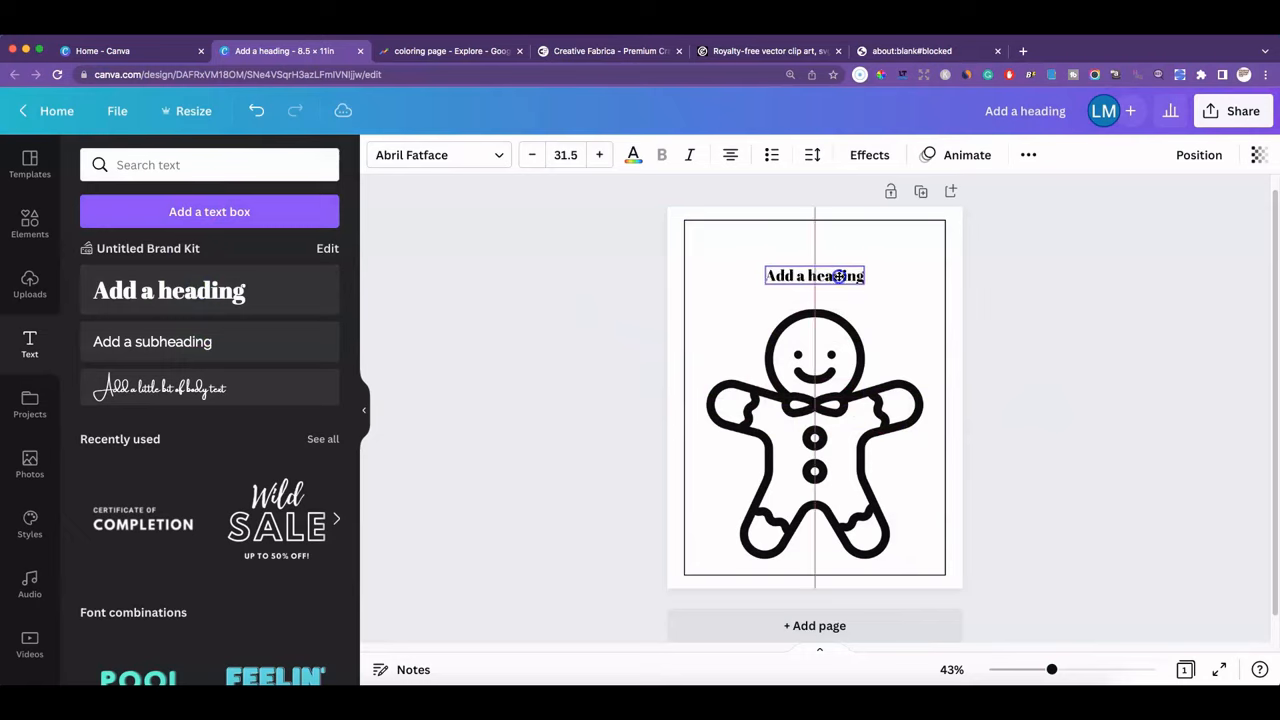
Enlarge the heading to font size 65 and recentre it above the gingerbread man
click(781, 276)
drag(760, 265, 663, 250)
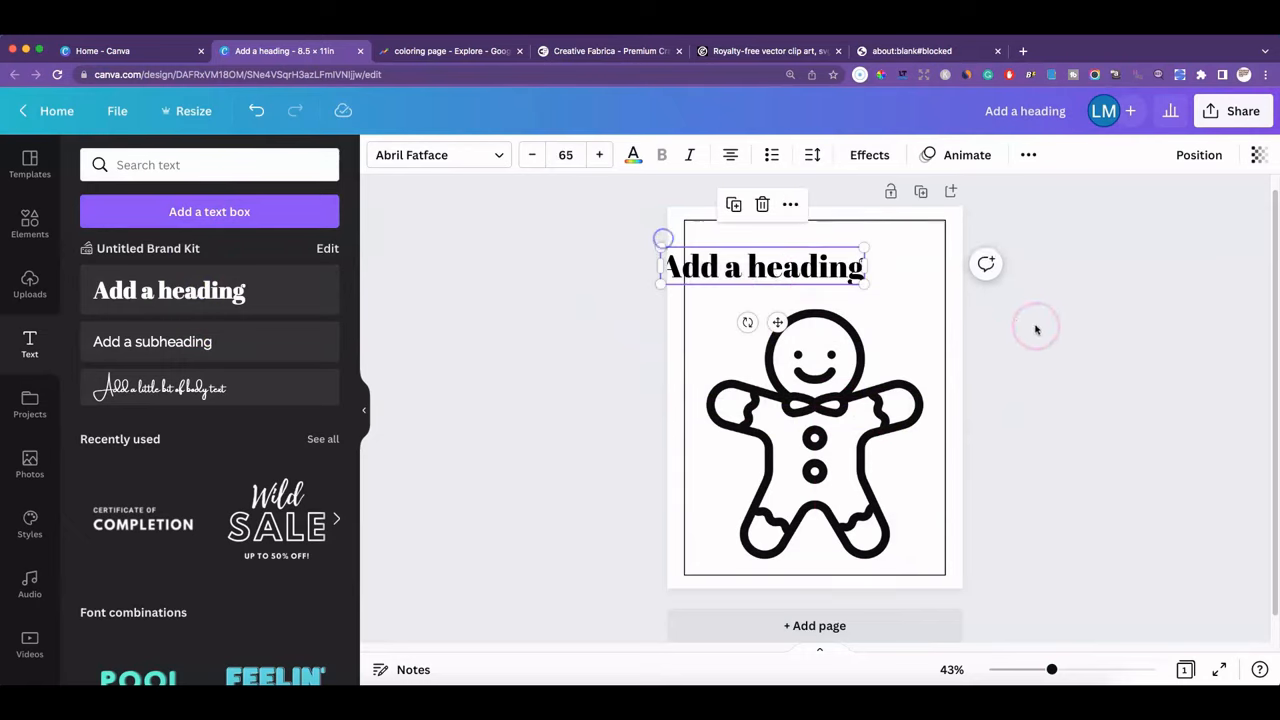
click(1037, 326)
drag(817, 268, 870, 268)
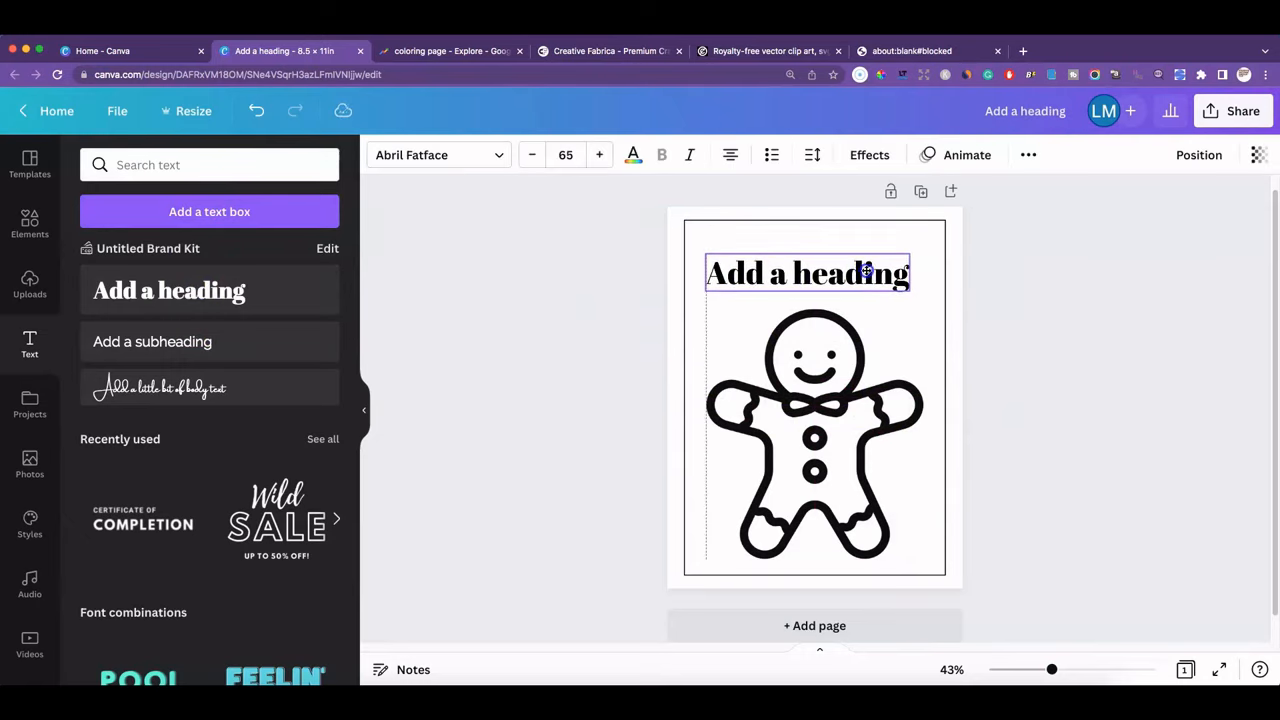
Replace the heading text with "Cookies", enlarge it to font size 127 and centre it inside the border
double_click(903, 270)
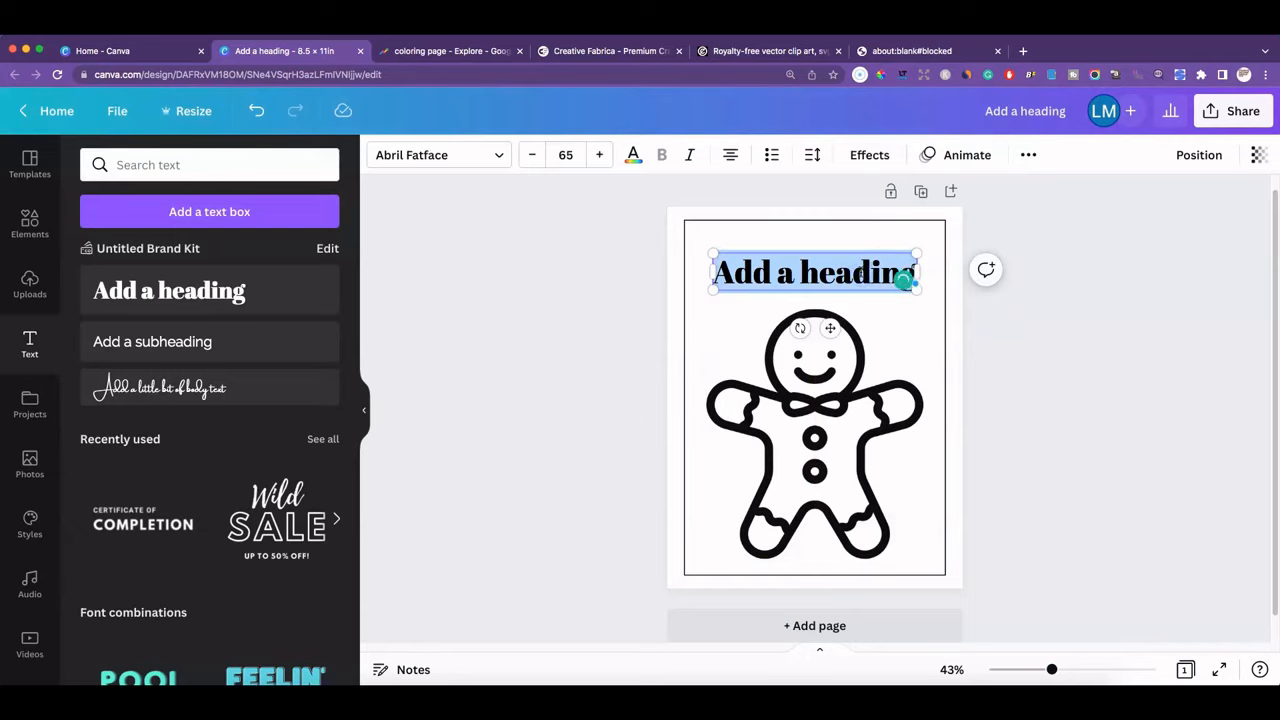
text(Cookies)
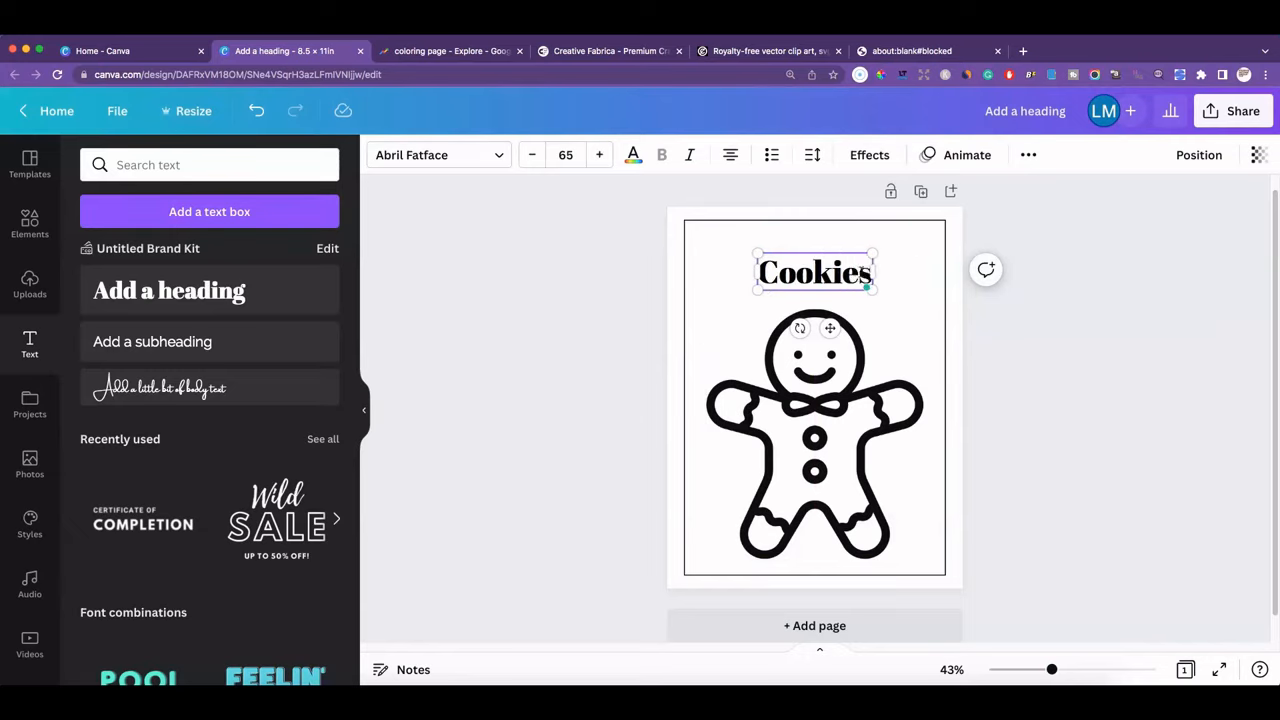
drag(872, 253, 982, 218)
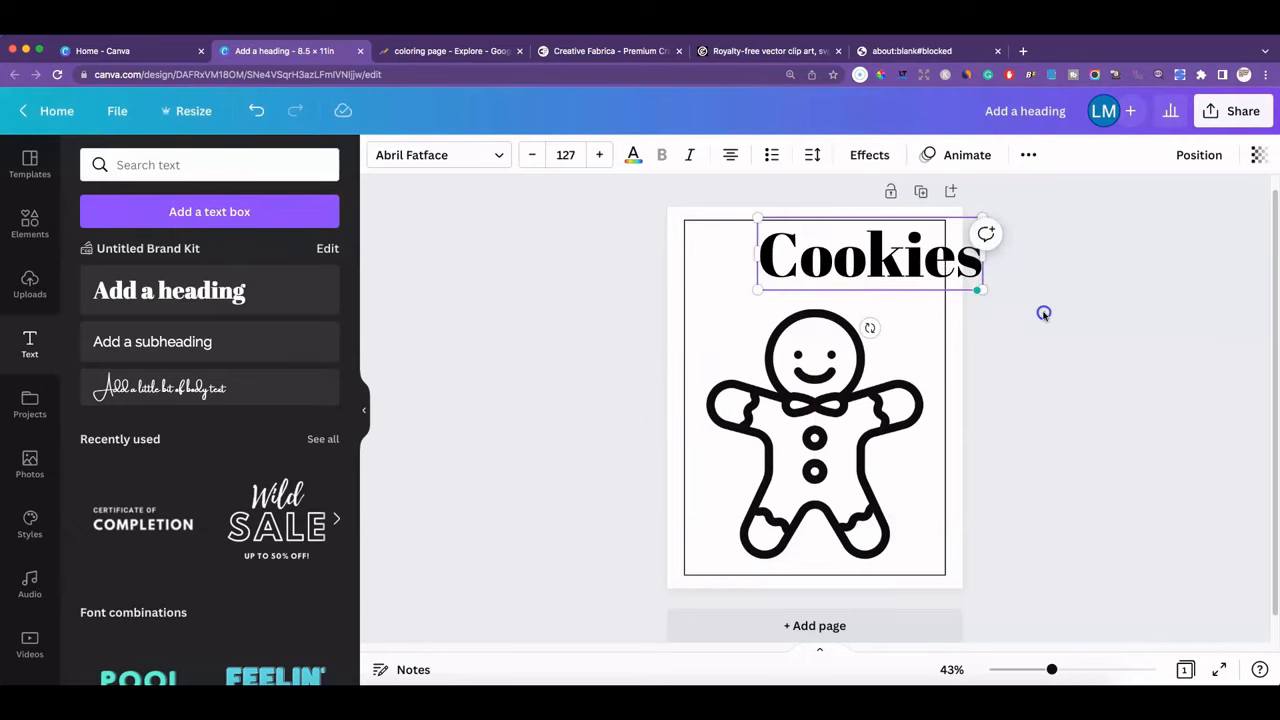
drag(888, 268, 833, 278)
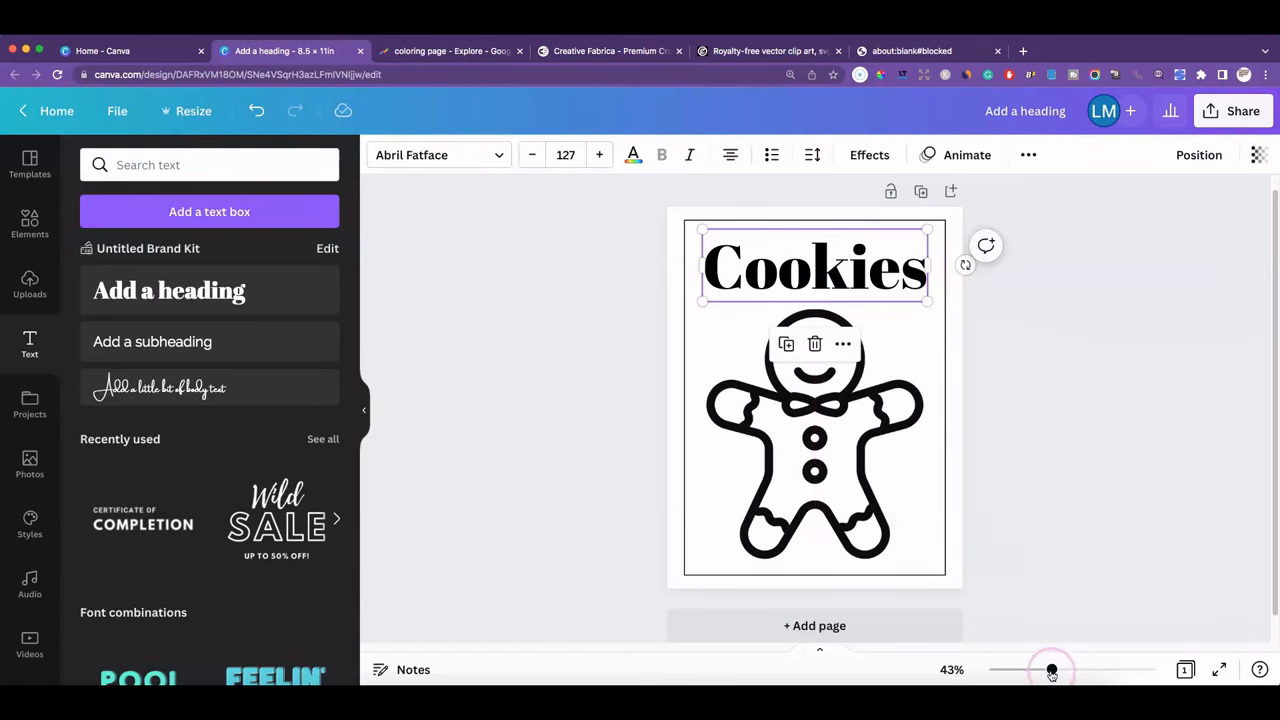
Change the "Cookies" heading's font to Agrandir Wide Black
drag(1051, 672, 1065, 671)
scroll(1062, 511, down, 2)
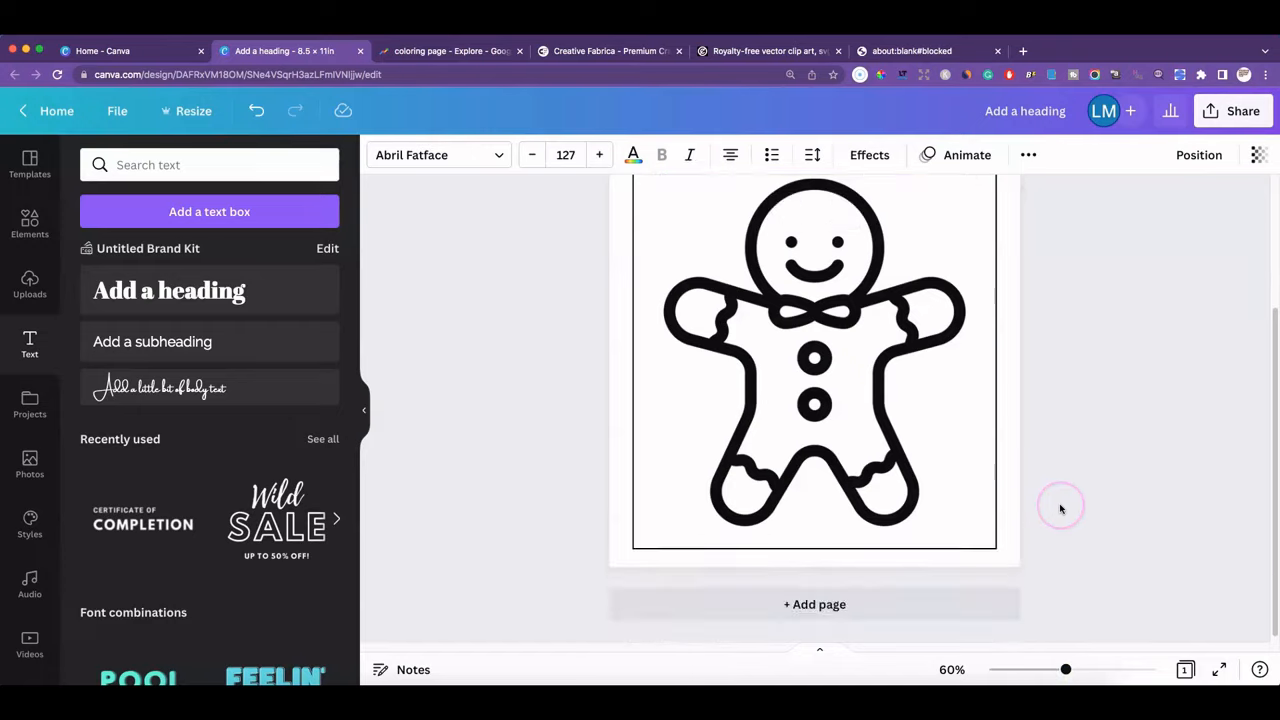
scroll(1061, 509, up, 4)
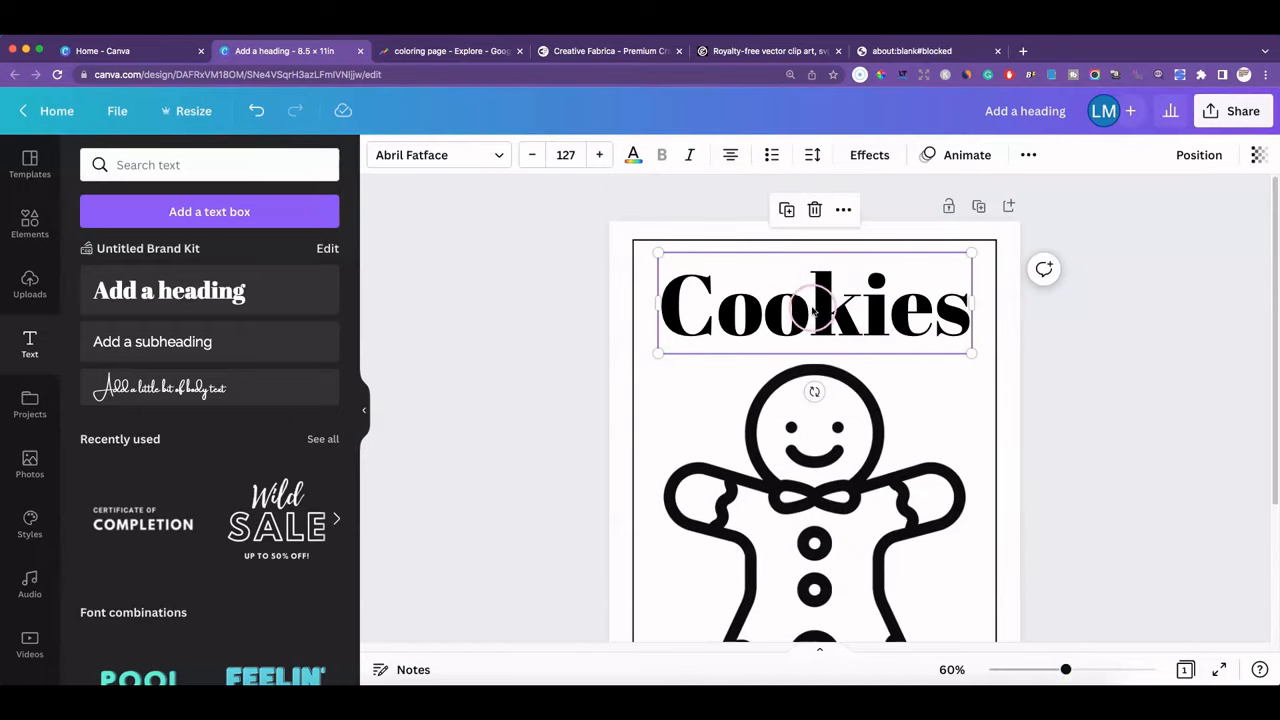
click(494, 155)
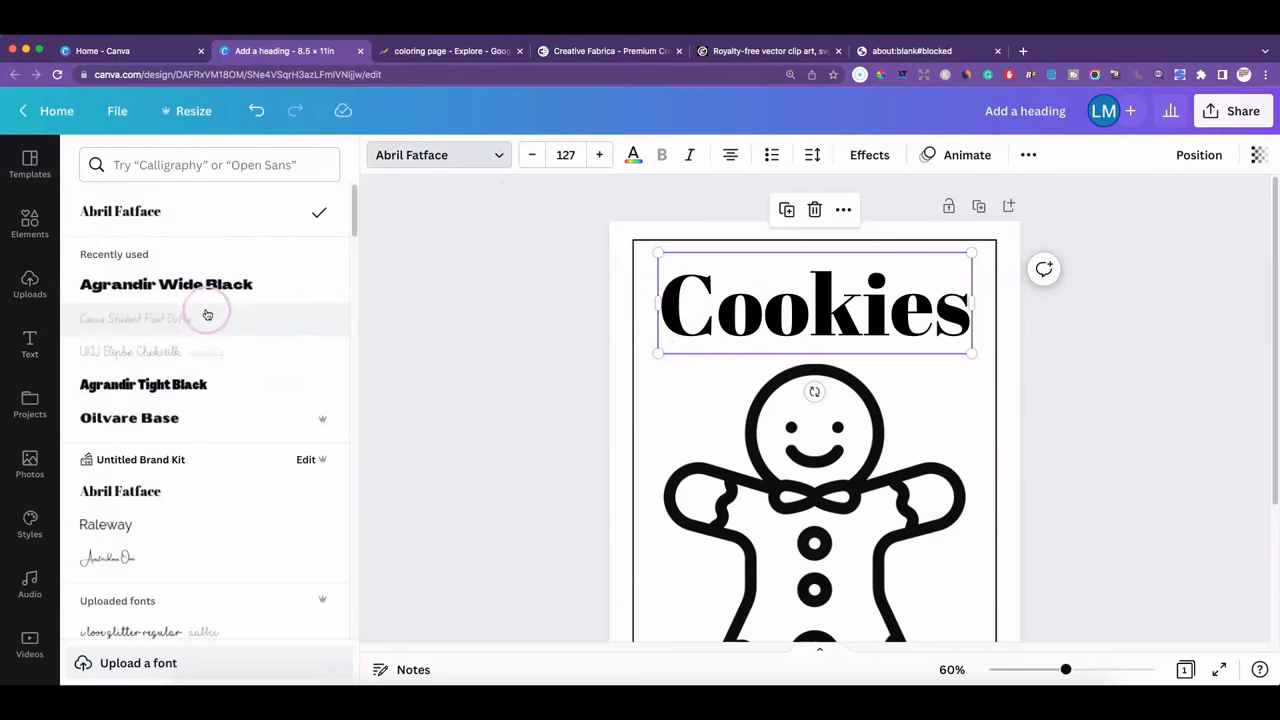
click(855, 387)
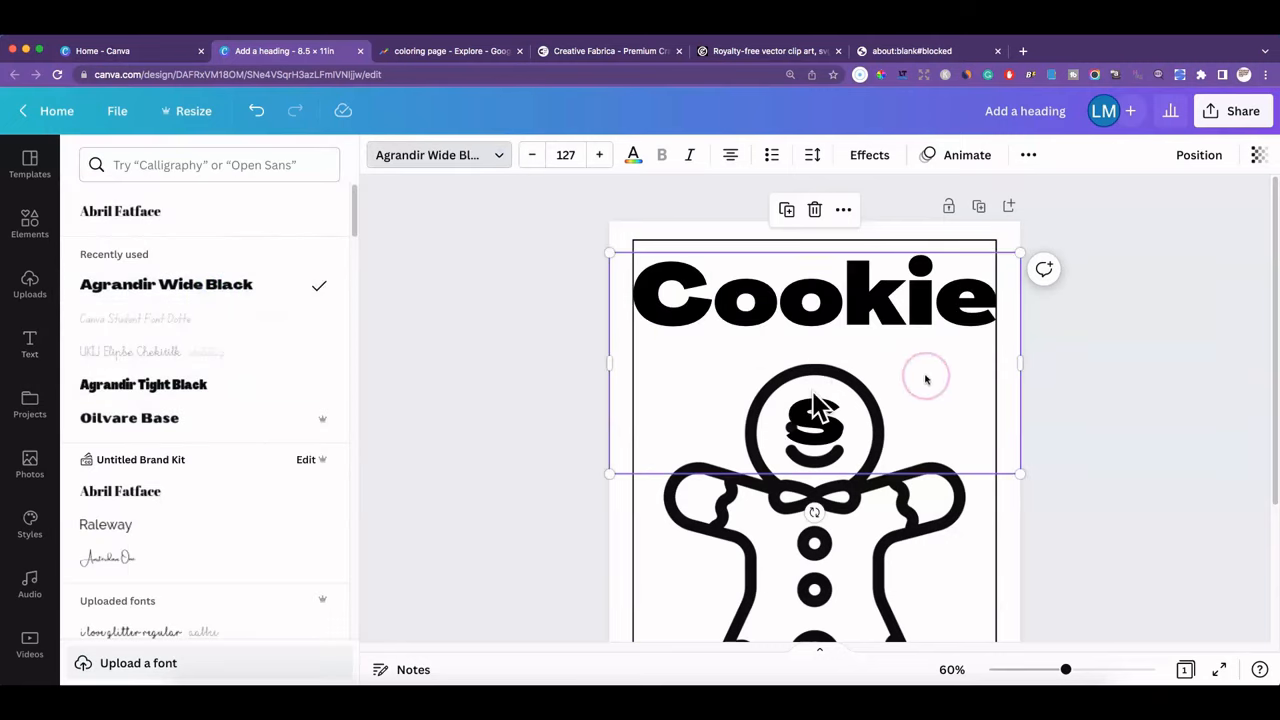
Fit "Cookies" on one line by widening its box, then scale it to font size 95.8 and centre it inside the border
drag(1021, 363, 1054, 357)
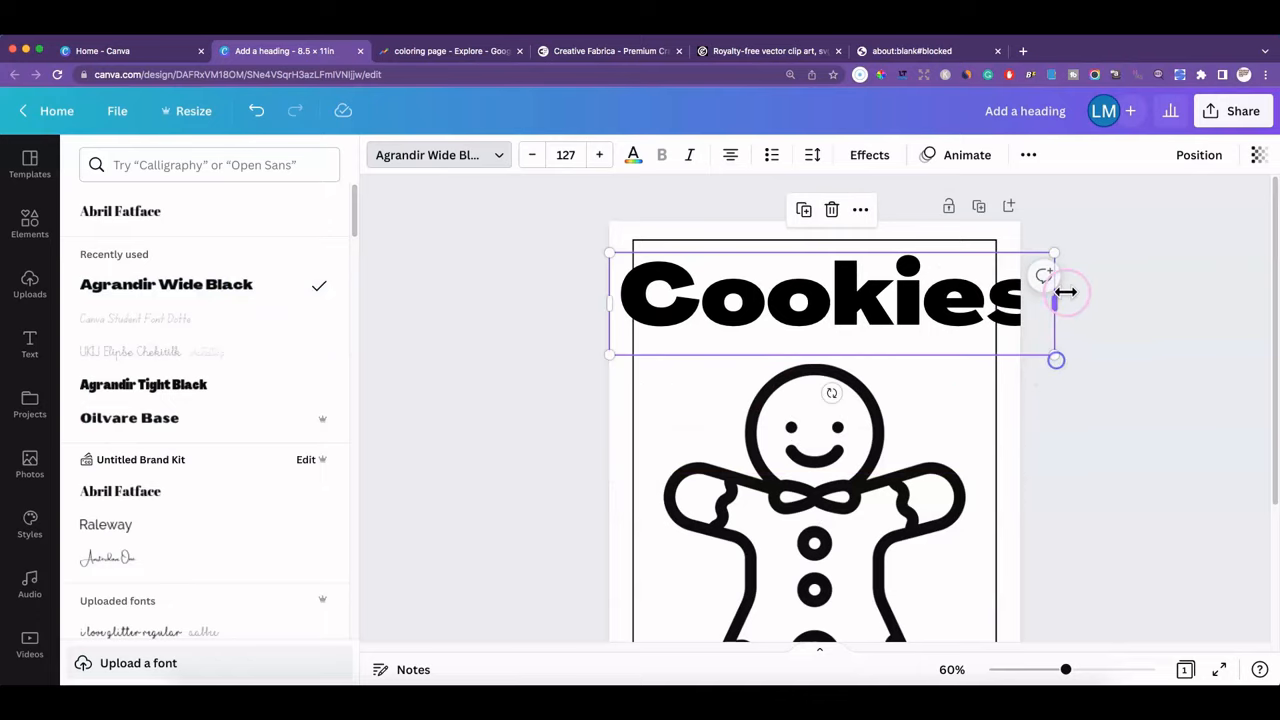
drag(1053, 249, 962, 258)
click(912, 306)
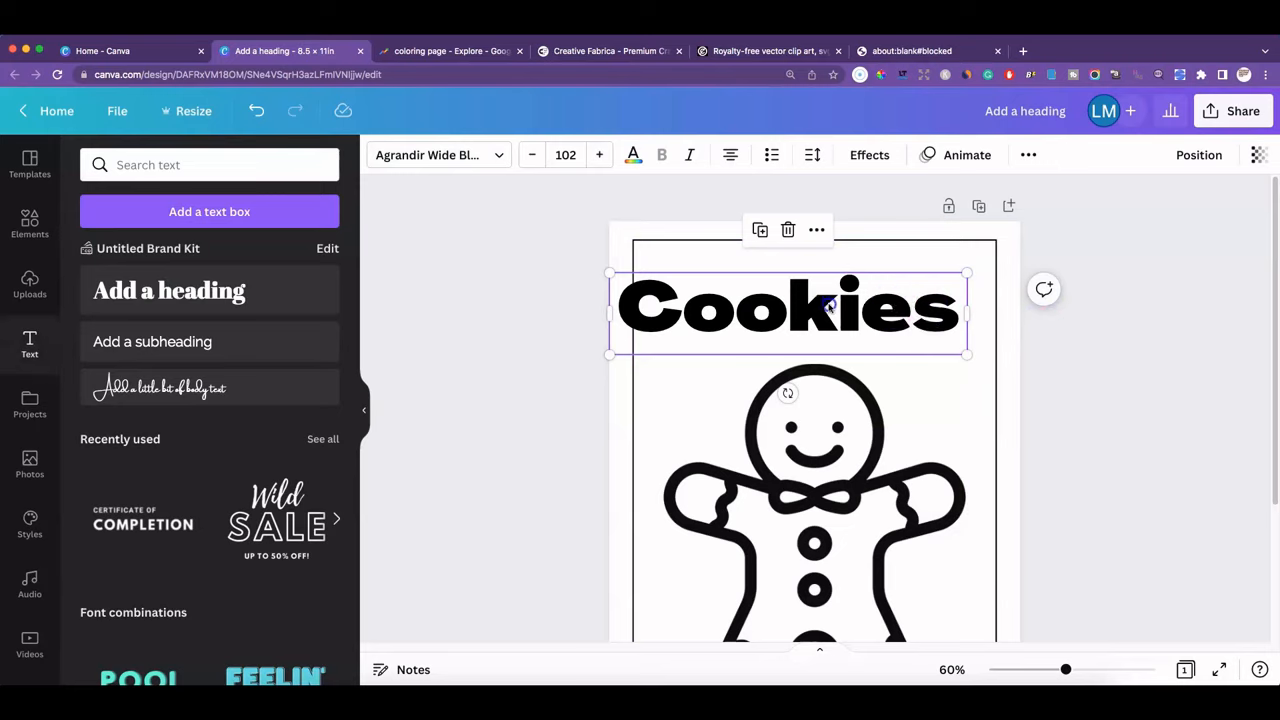
drag(820, 306, 843, 296)
drag(986, 263, 966, 267)
mouse_move(906, 294)
mouse_down()
mouse_move(918, 296)
mouse_move(904, 297)
mouse_up()
Apply the Splice text effect to the "Cookies" heading and set the effect colour to white
click(875, 156)
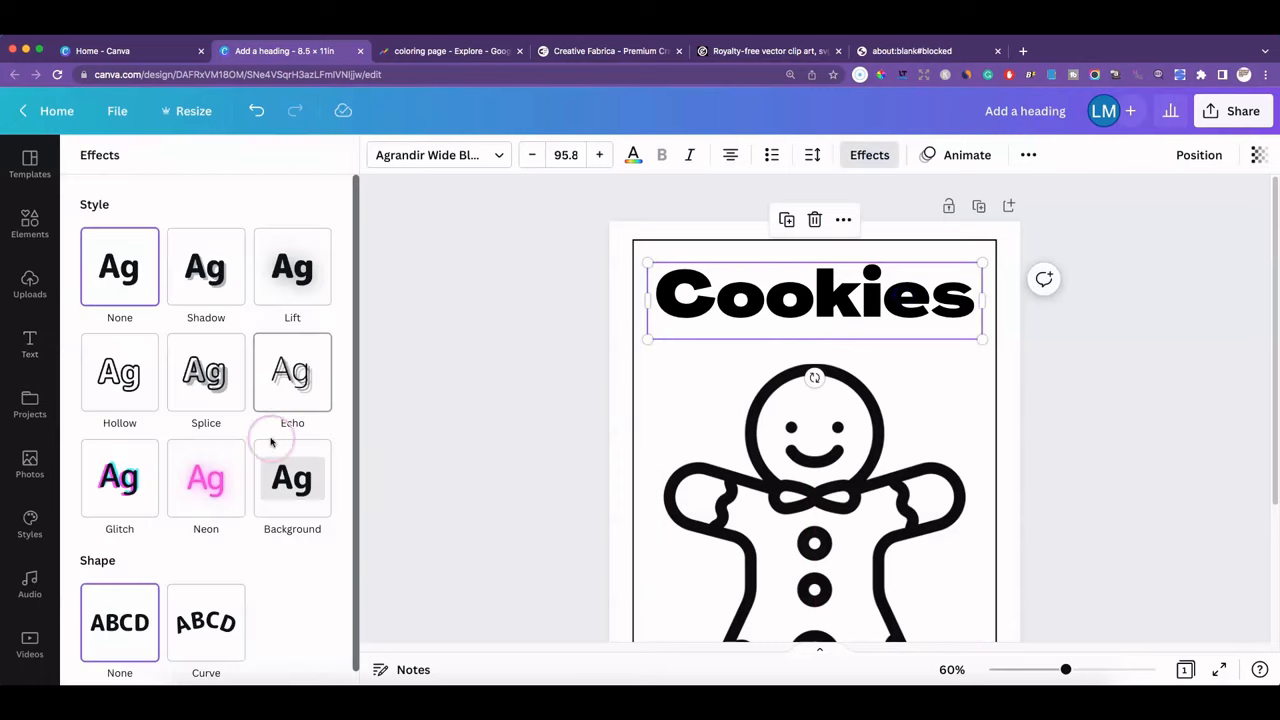
click(198, 368)
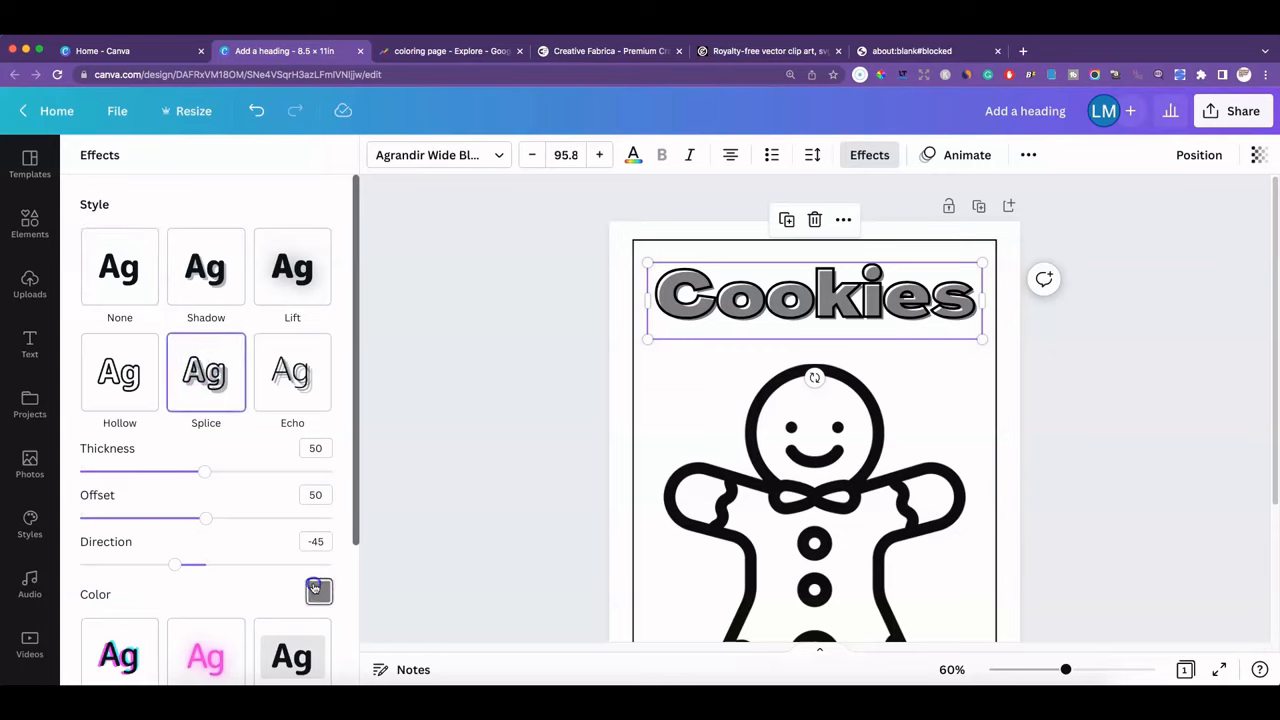
click(314, 588)
click(218, 348)
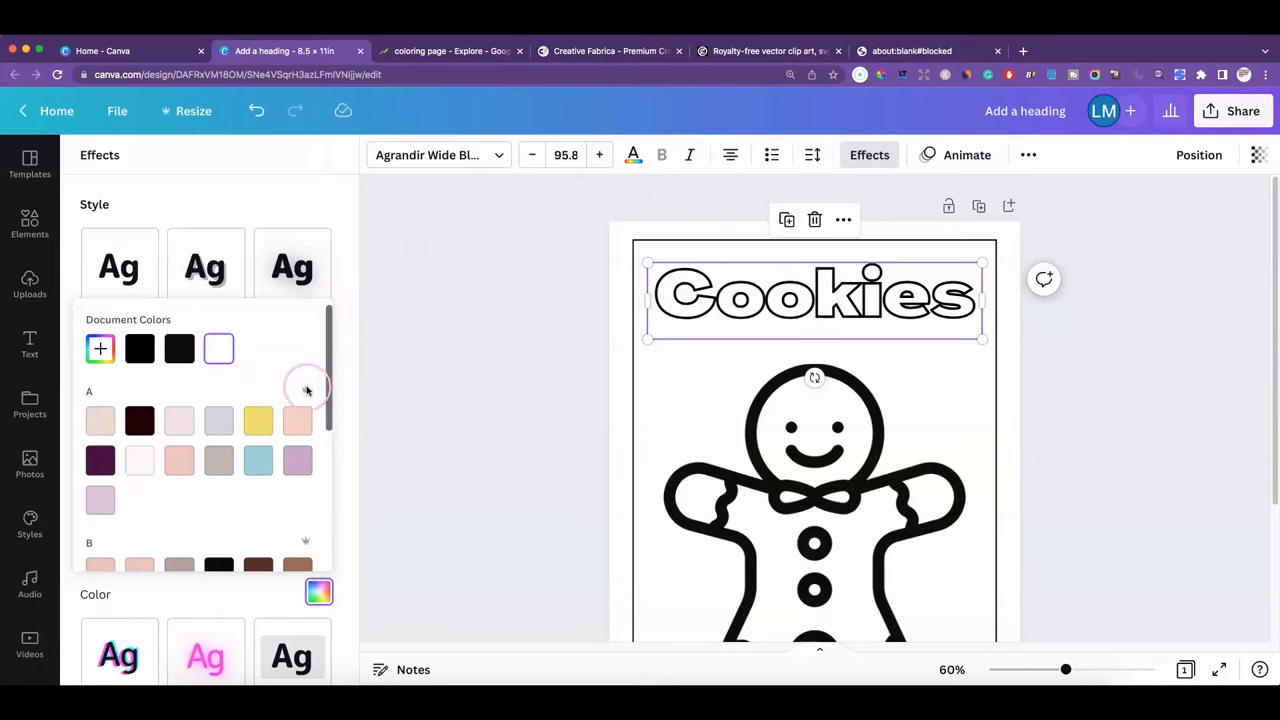
scroll(306, 386, down, 5)
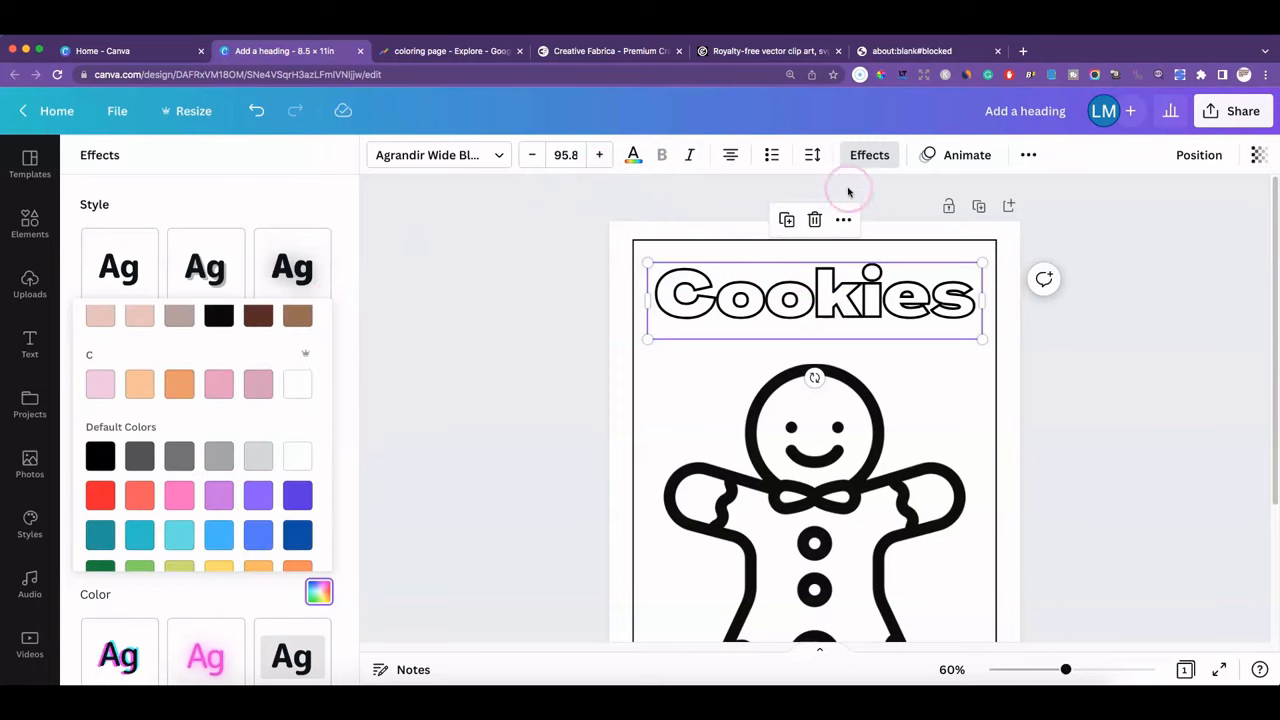
click(848, 192)
Set the Splice effect's thickness to 84 for a bolder outline on the "Cookies" heading
click(267, 497)
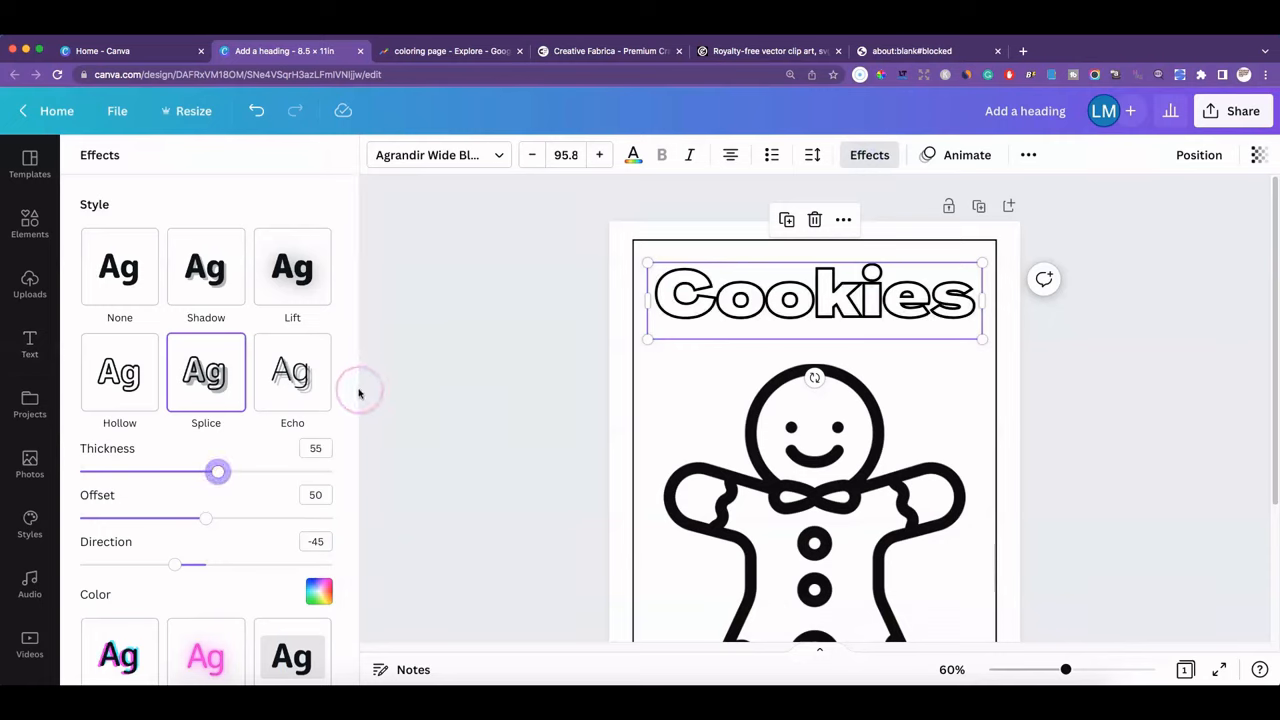
drag(354, 391, 354, 467)
drag(217, 371, 292, 374)
click(1094, 397)
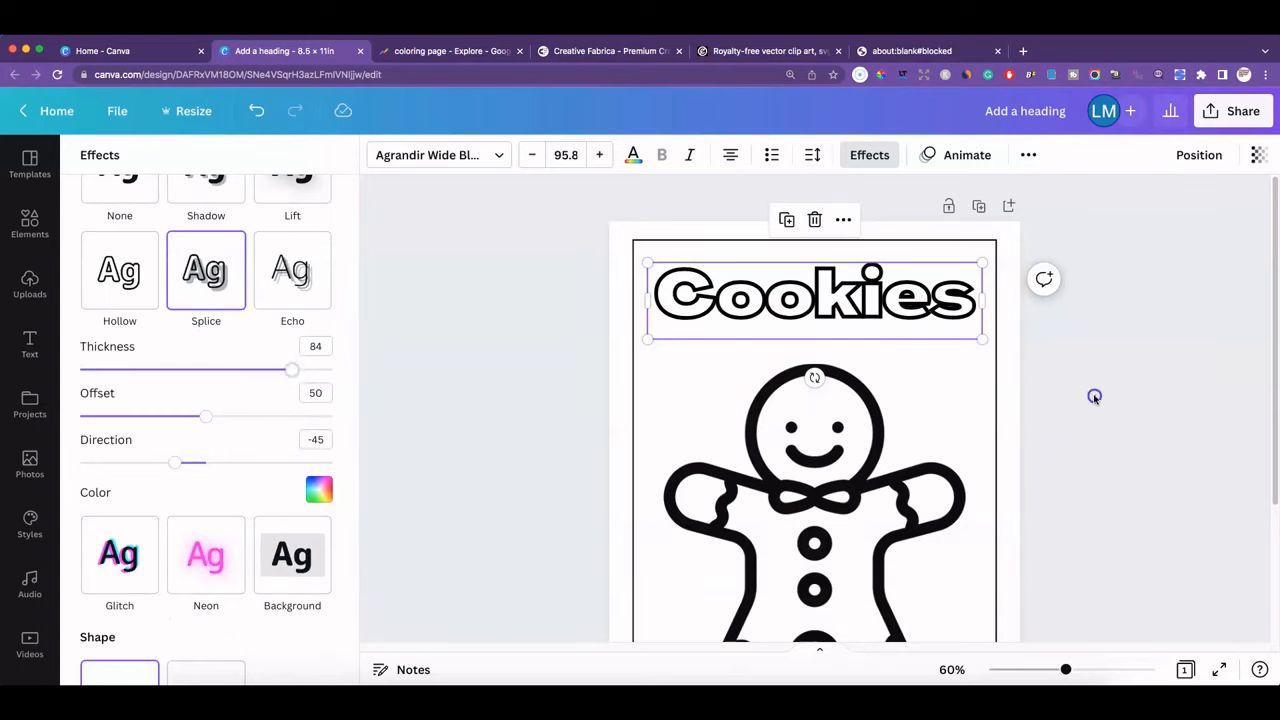
Duplicate the finished page and delete the gingerbread man and the "Cookies" heading from the copy, keeping the border
click(1048, 645)
drag(1063, 668, 1057, 668)
click(1043, 566)
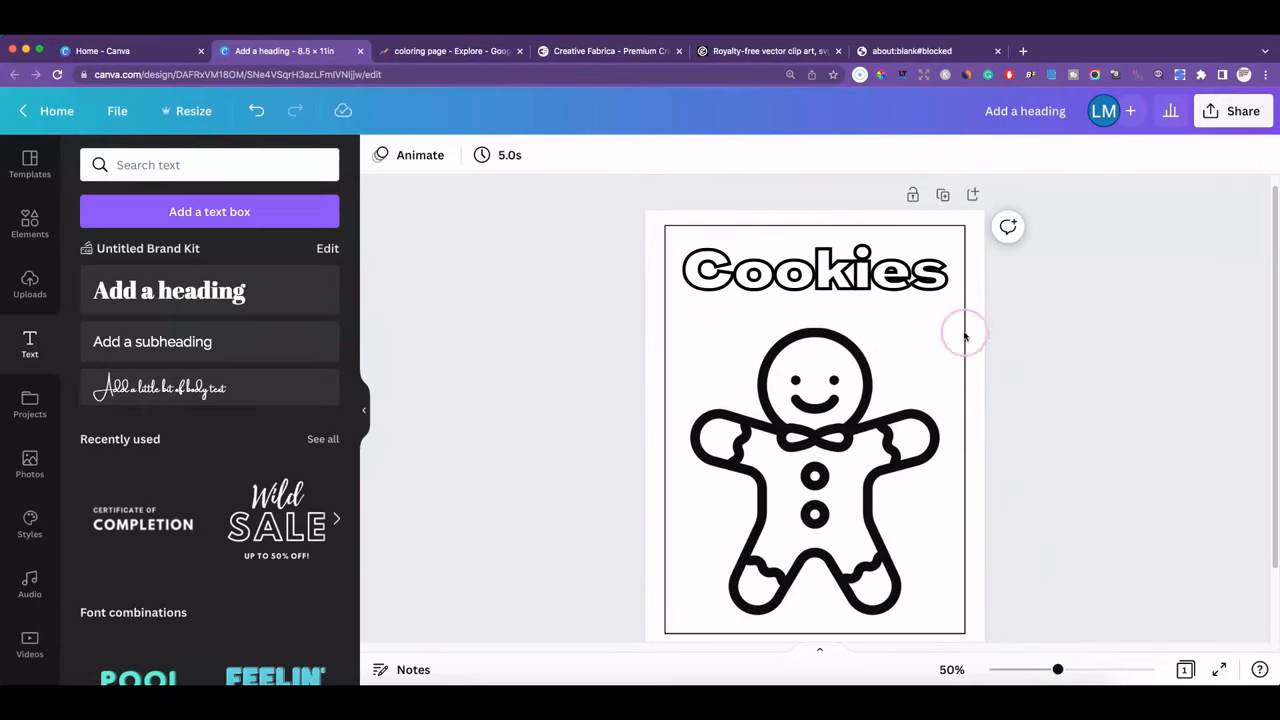
click(995, 363)
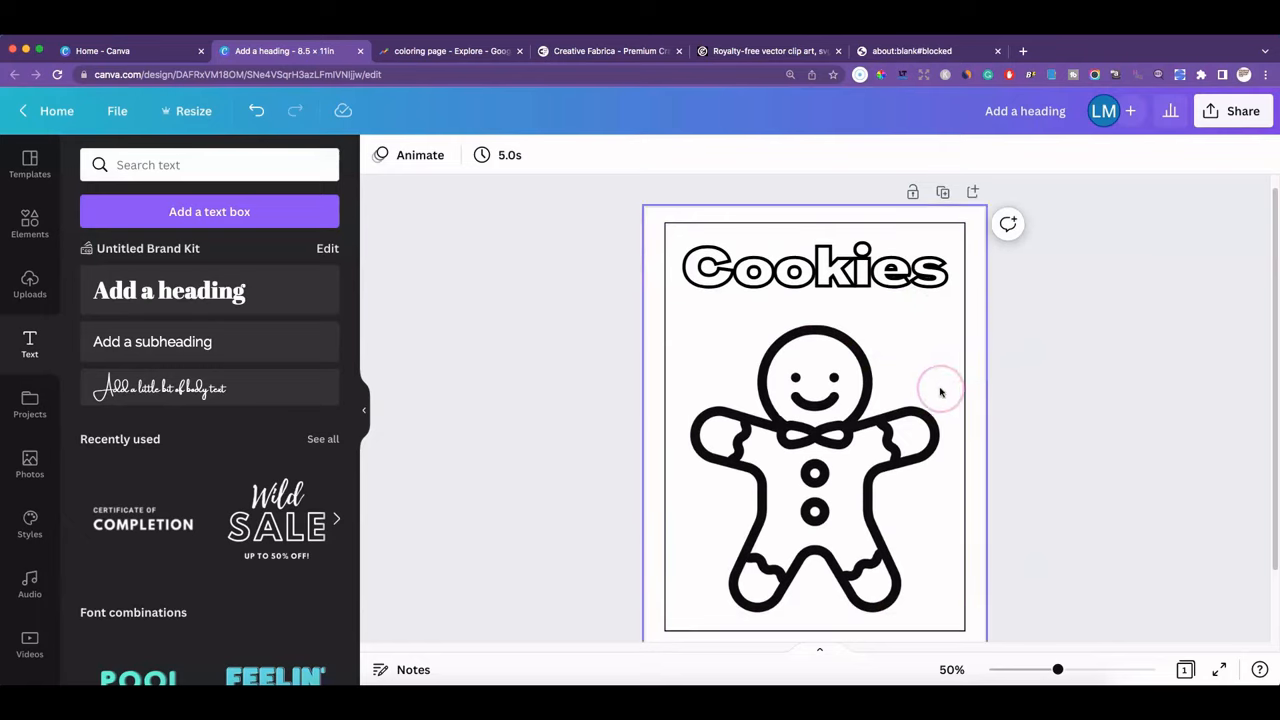
scroll(983, 390, down, 2)
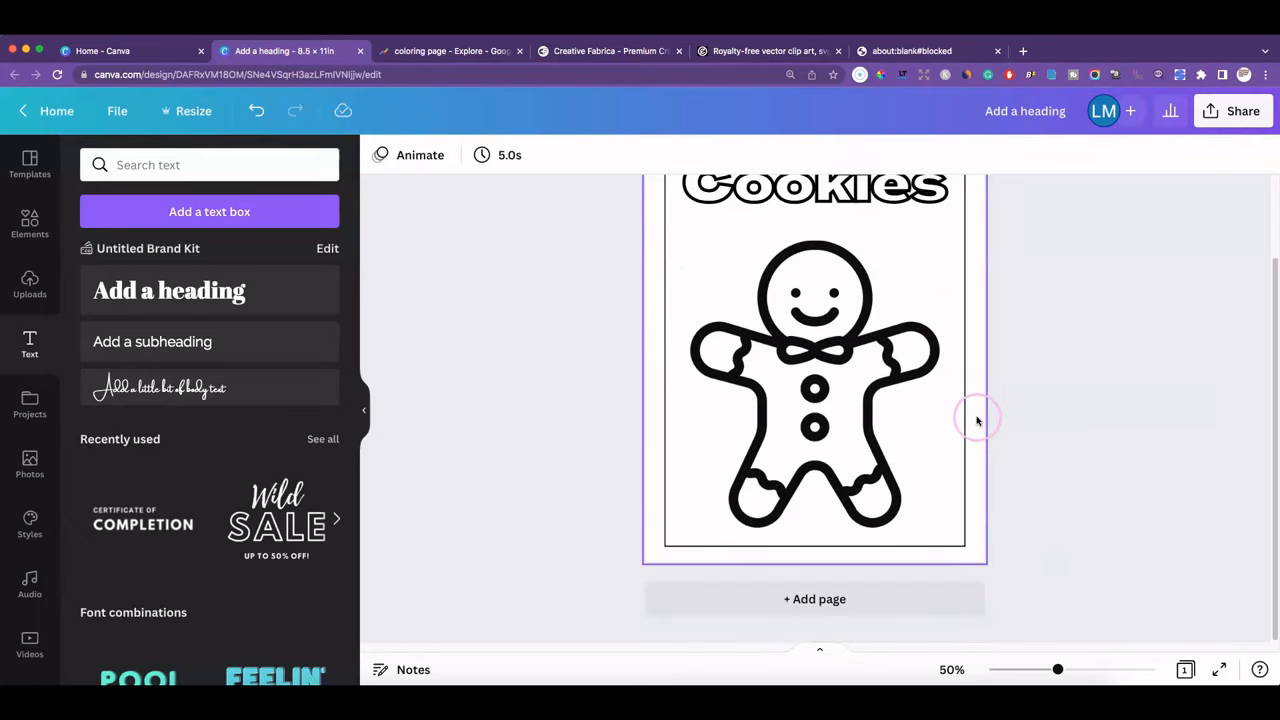
scroll(977, 420, up, 3)
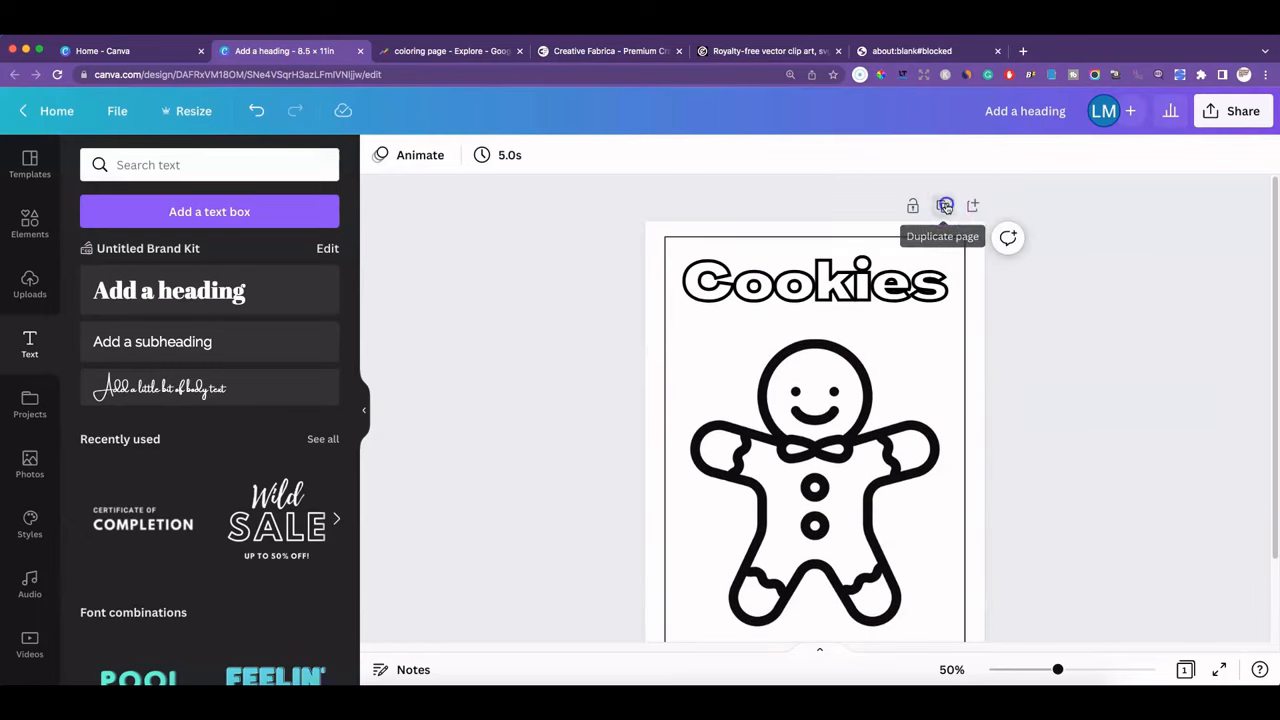
click(943, 209)
click(836, 412)
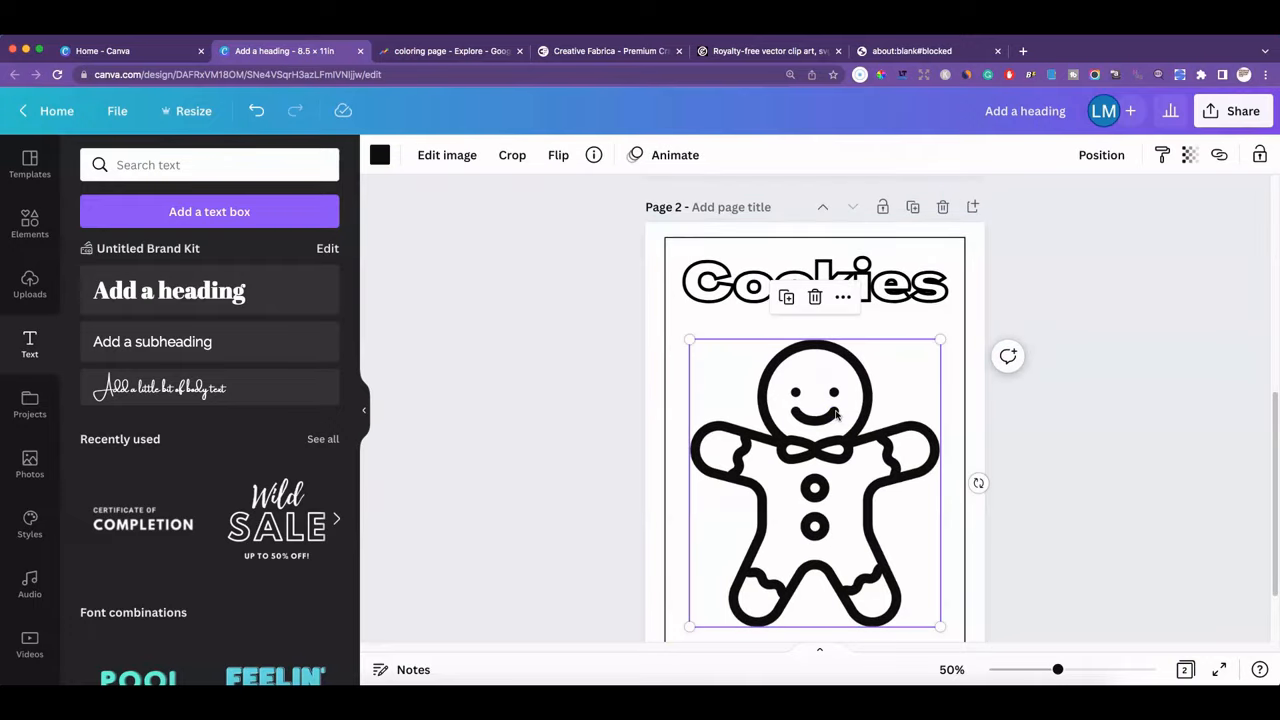
key(Delete)
click(788, 285)
key(Delete)
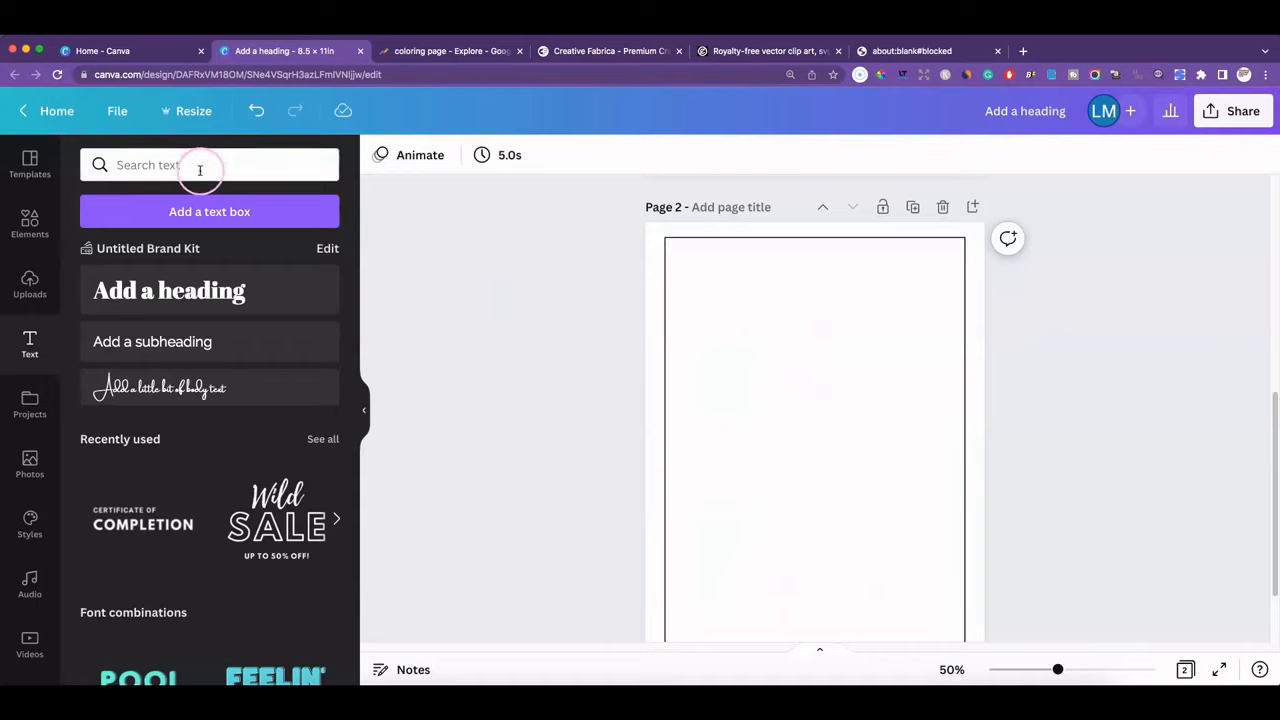
Search the graphics elements for "coloring page"
scroll(896, 383, down, 2)
click(896, 383)
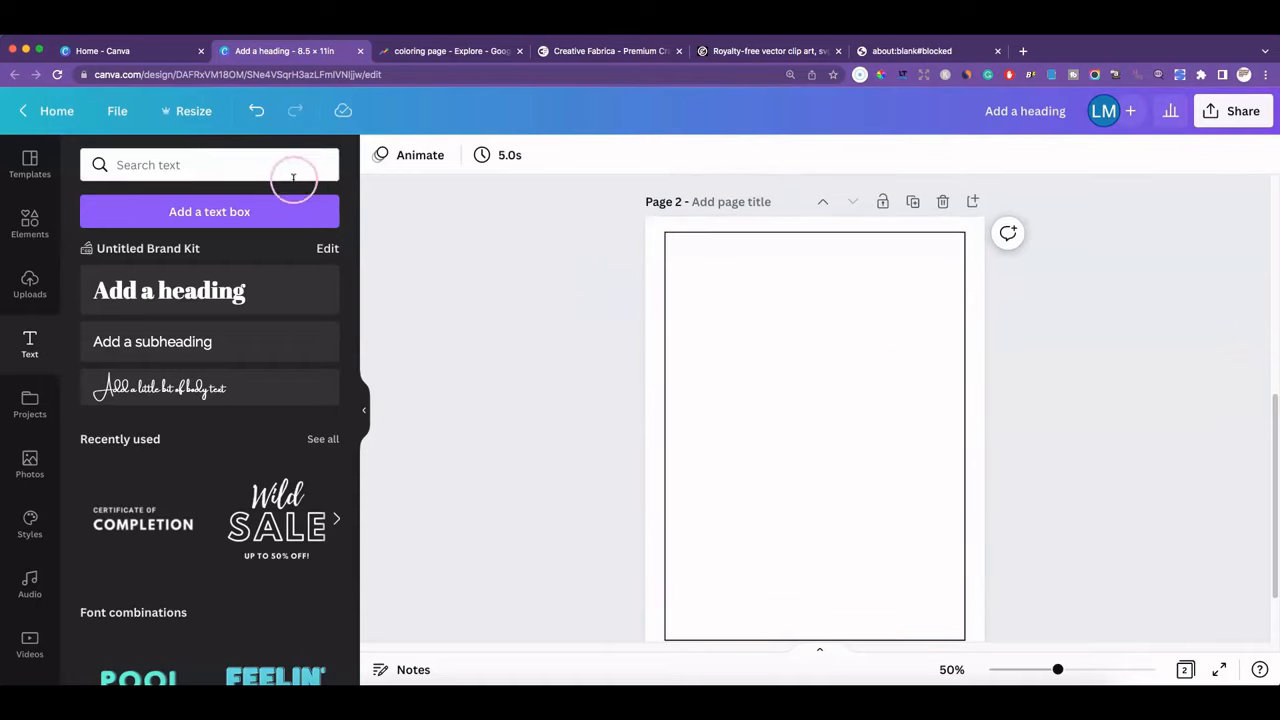
click(29, 219)
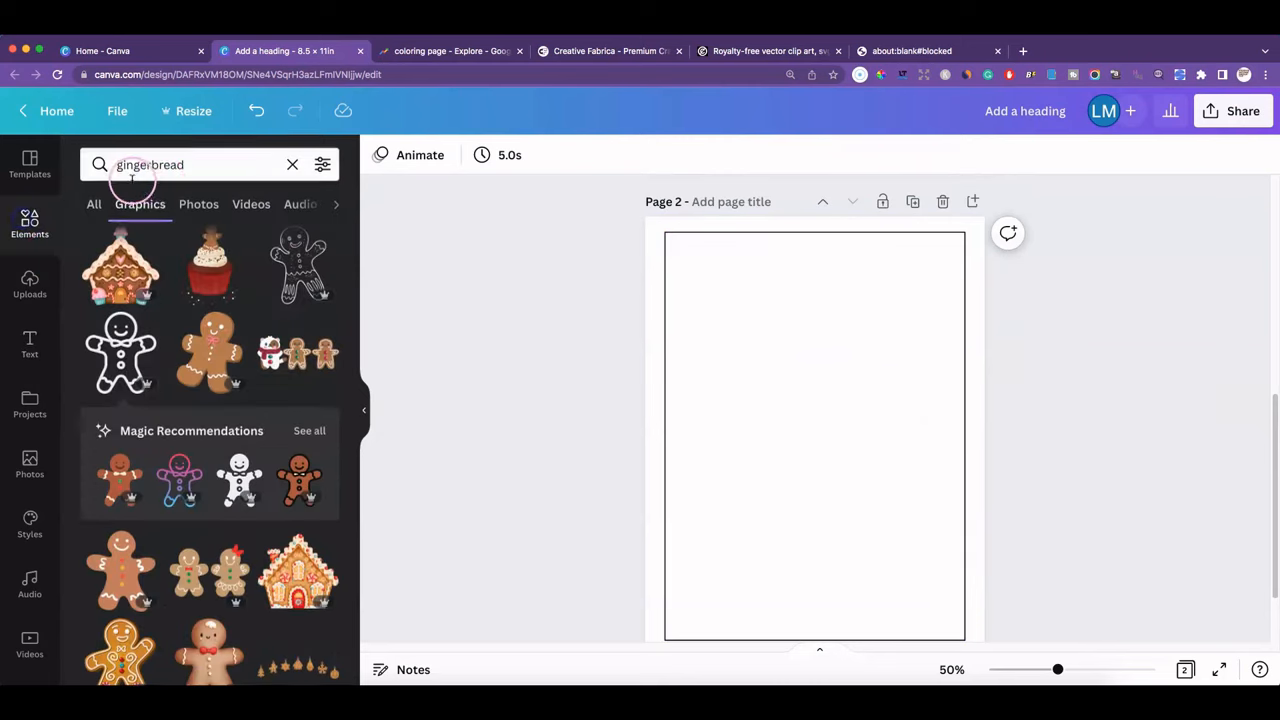
click(118, 166)
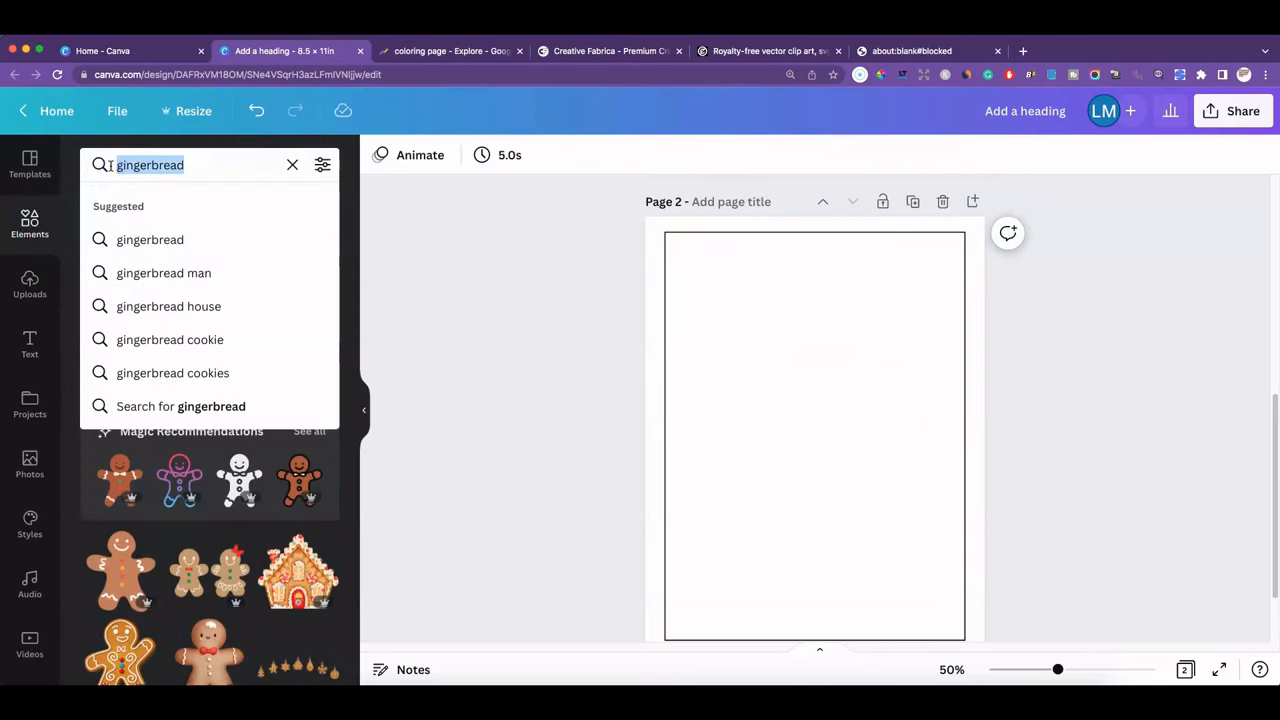
text(coloring )
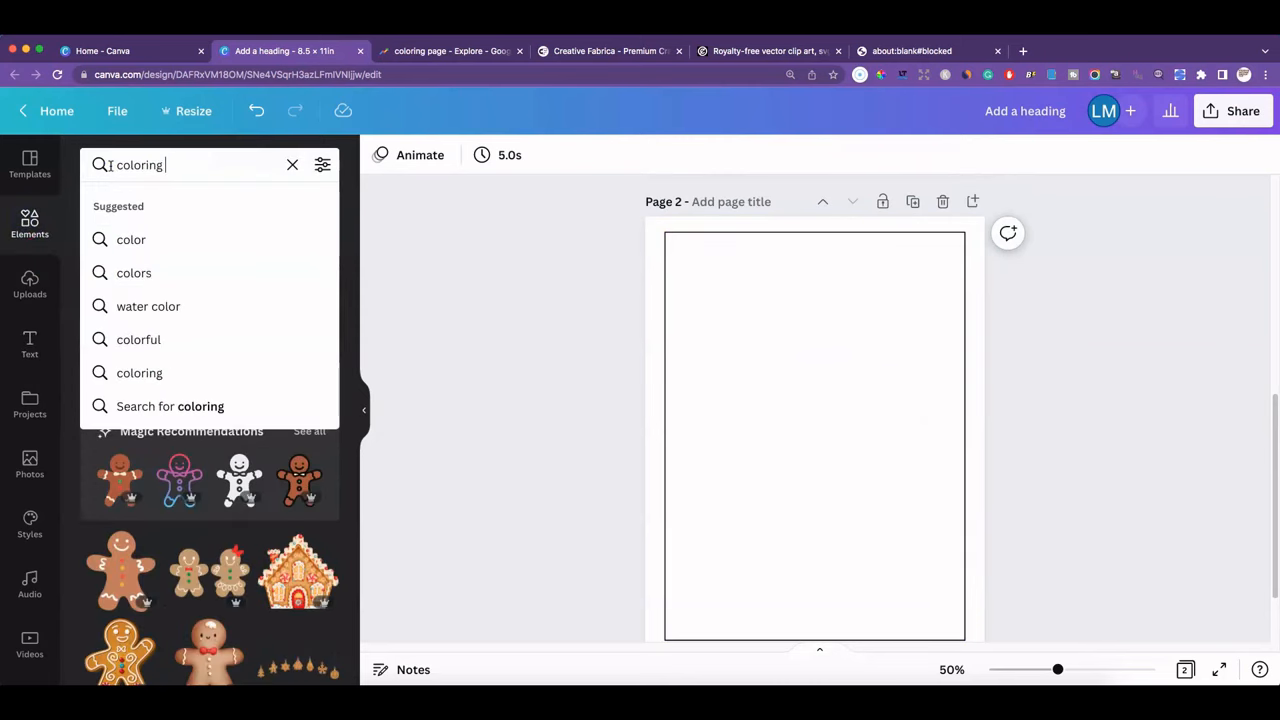
text(page)
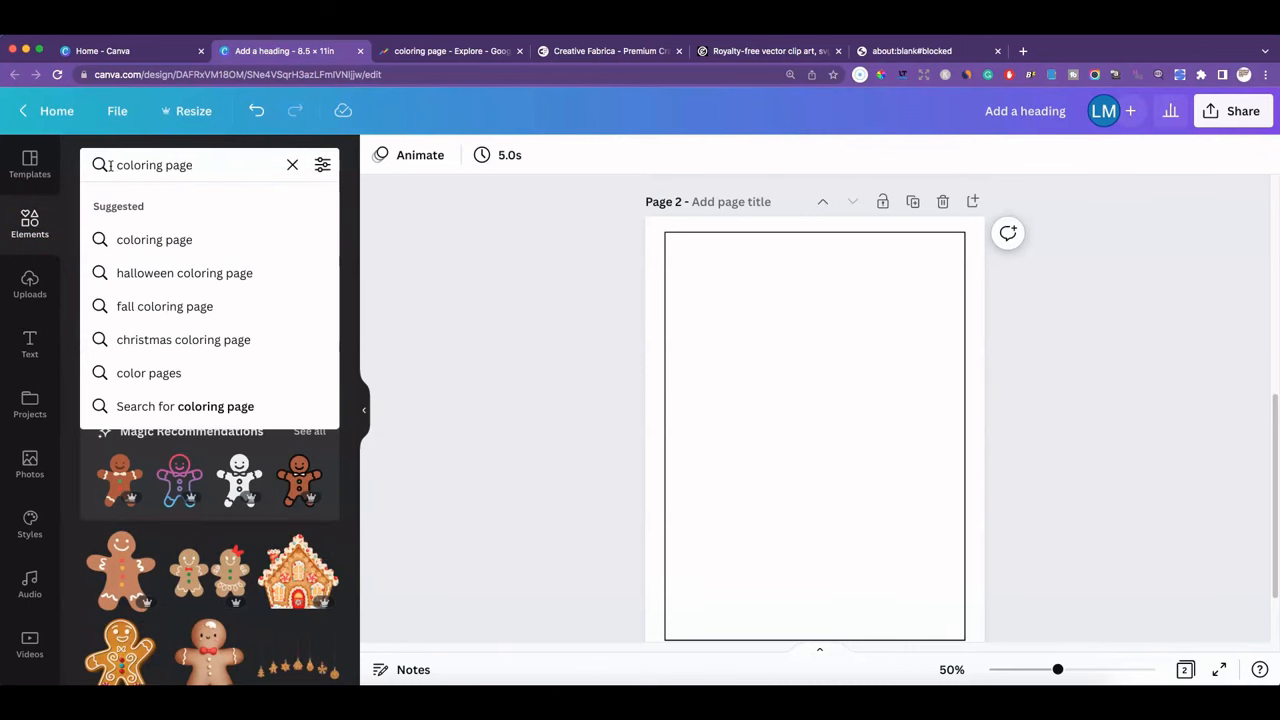
key(Return)
click(150, 190)
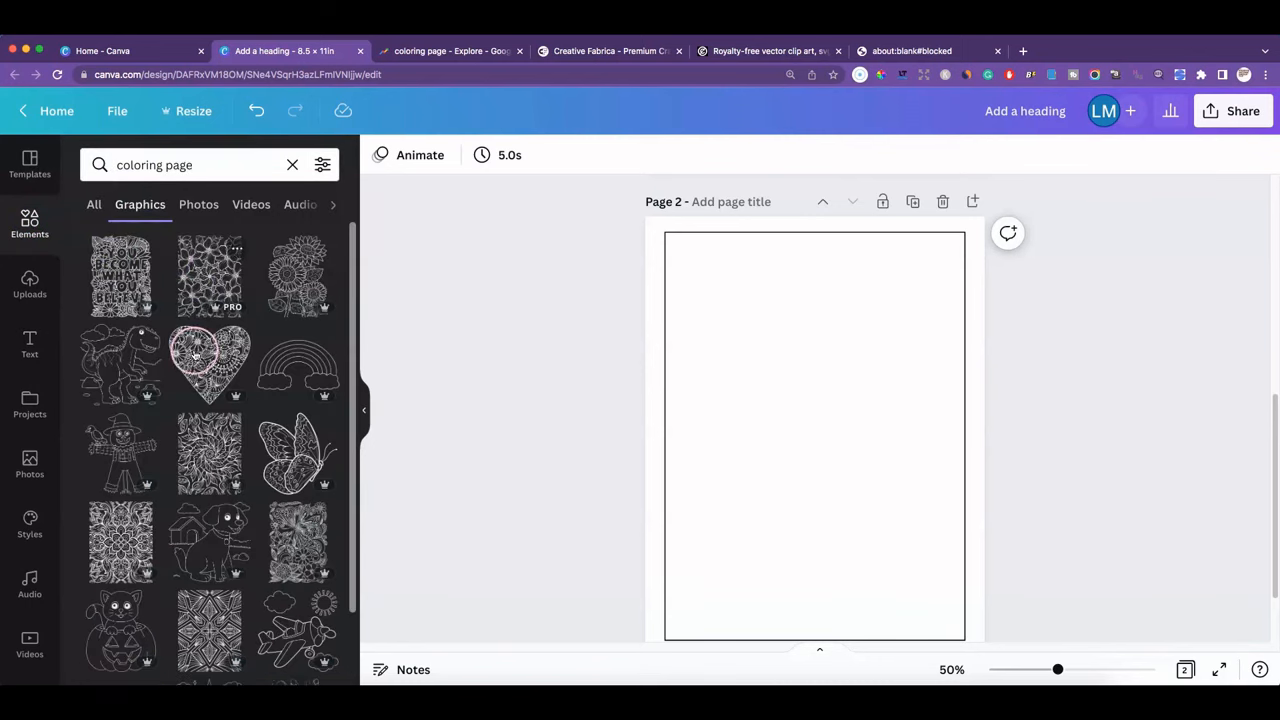
Place the swirling leaf-and-flower pattern from the results on page 2 and enlarge it to nearly fill the border
scroll(214, 510, down, 3)
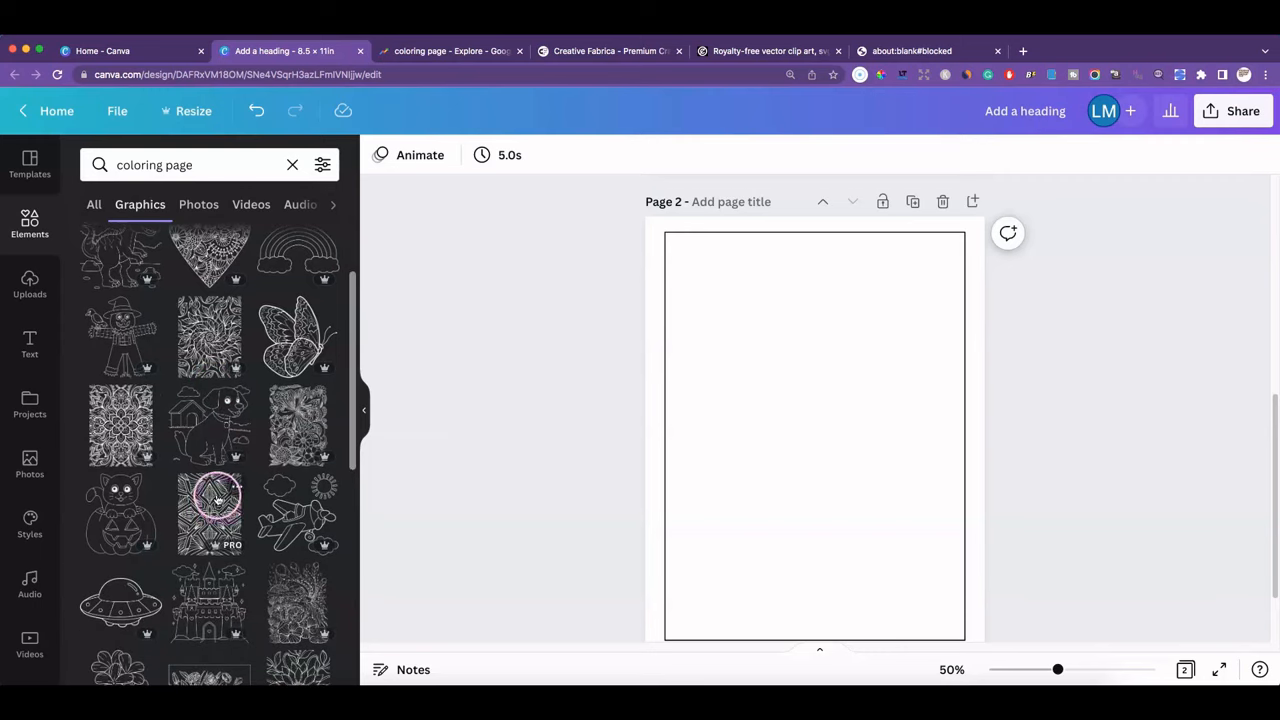
scroll(206, 465, down, 4)
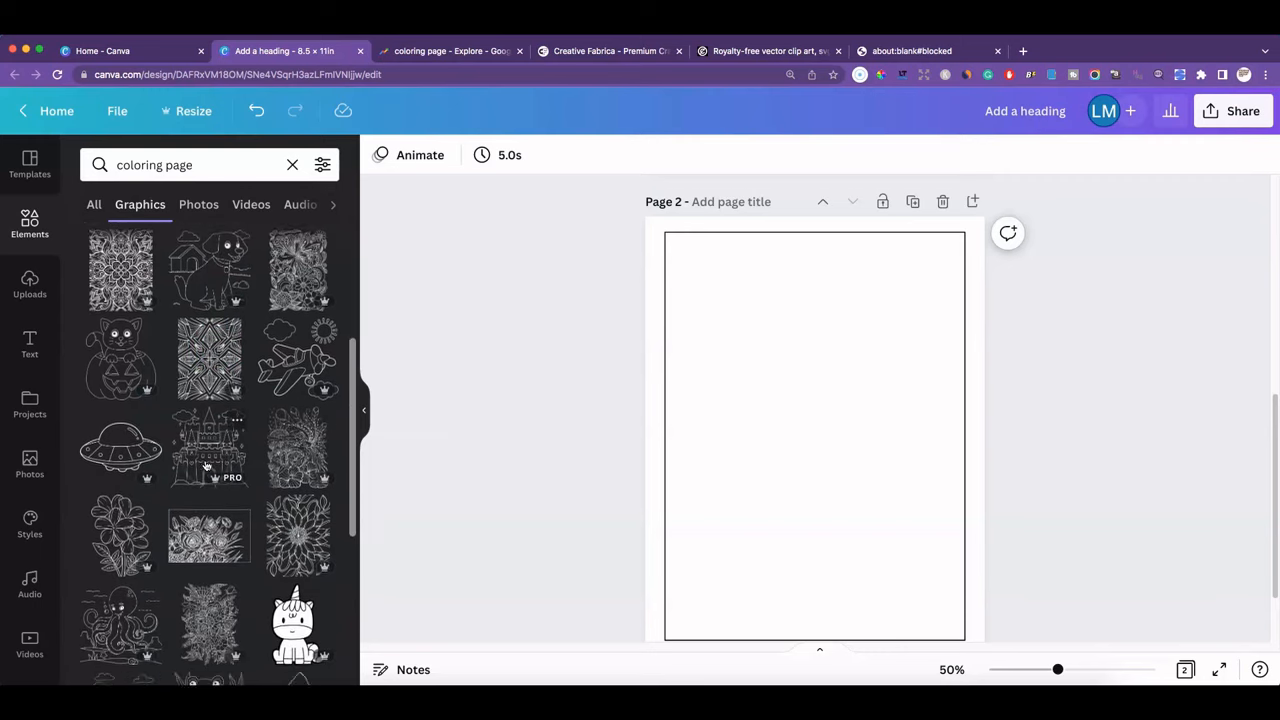
scroll(207, 466, up, 7)
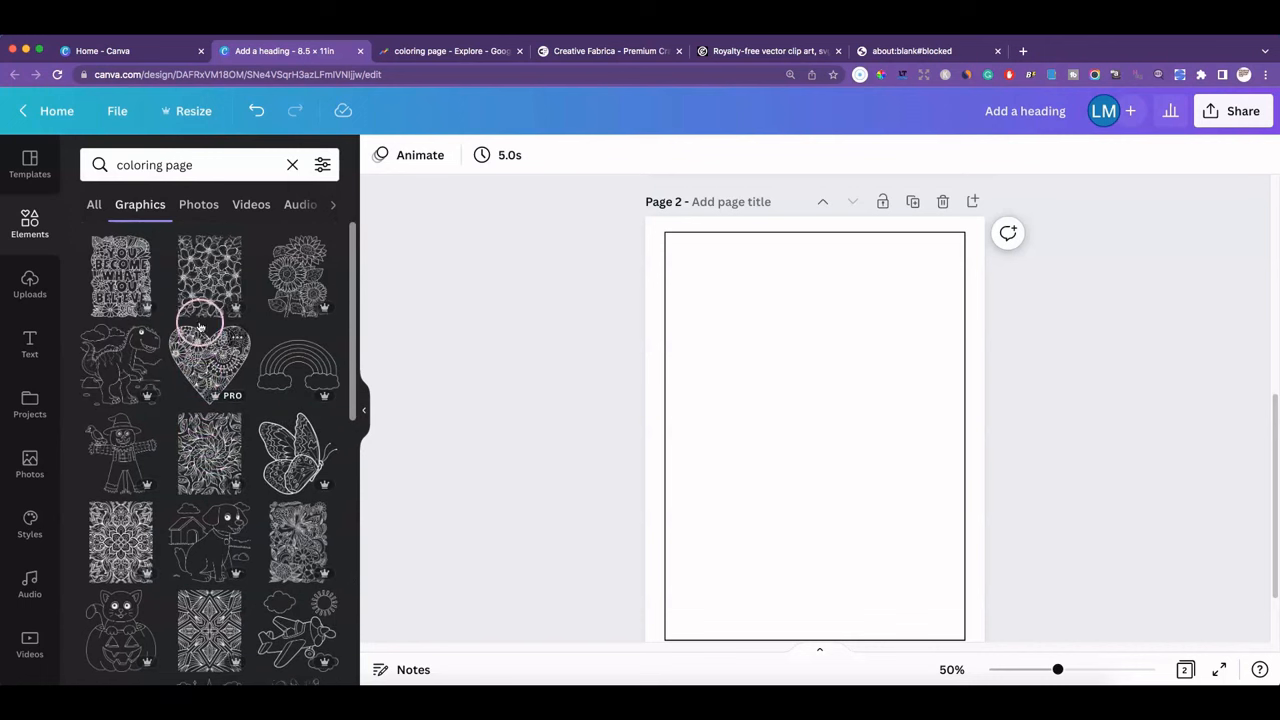
drag(200, 467, 770, 412)
drag(880, 354, 1058, 266)
drag(741, 532, 667, 572)
mouse_move(823, 505)
mouse_down()
mouse_move(818, 538)
mouse_move(814, 514)
mouse_up()
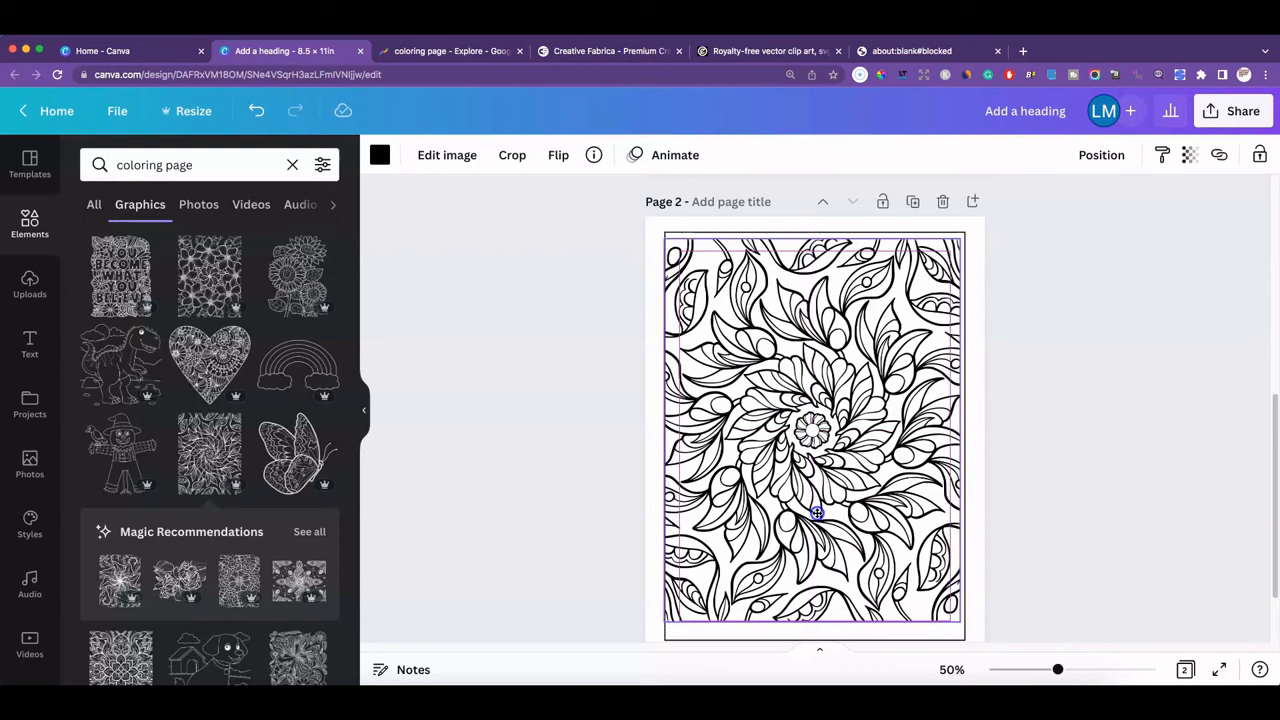
Resize the floral pattern to the border's width and centre it vertically on the page
drag(955, 628, 955, 648)
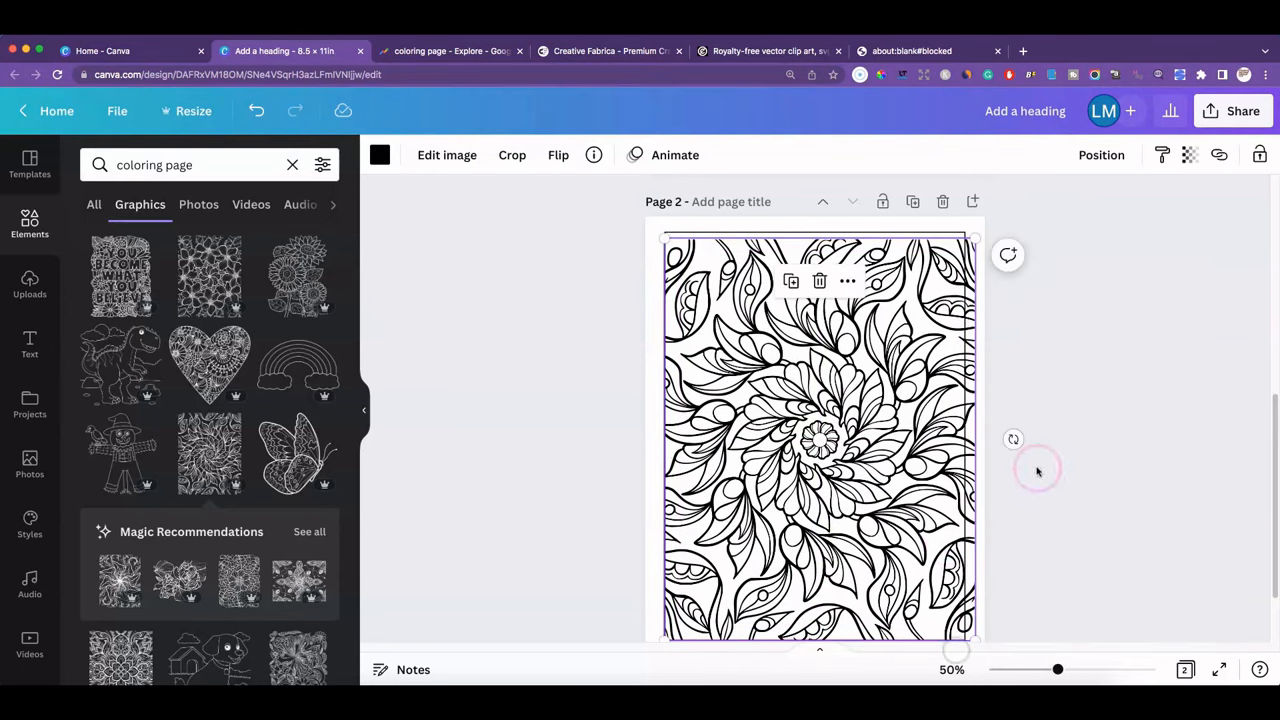
drag(970, 242, 961, 246)
drag(884, 287, 880, 287)
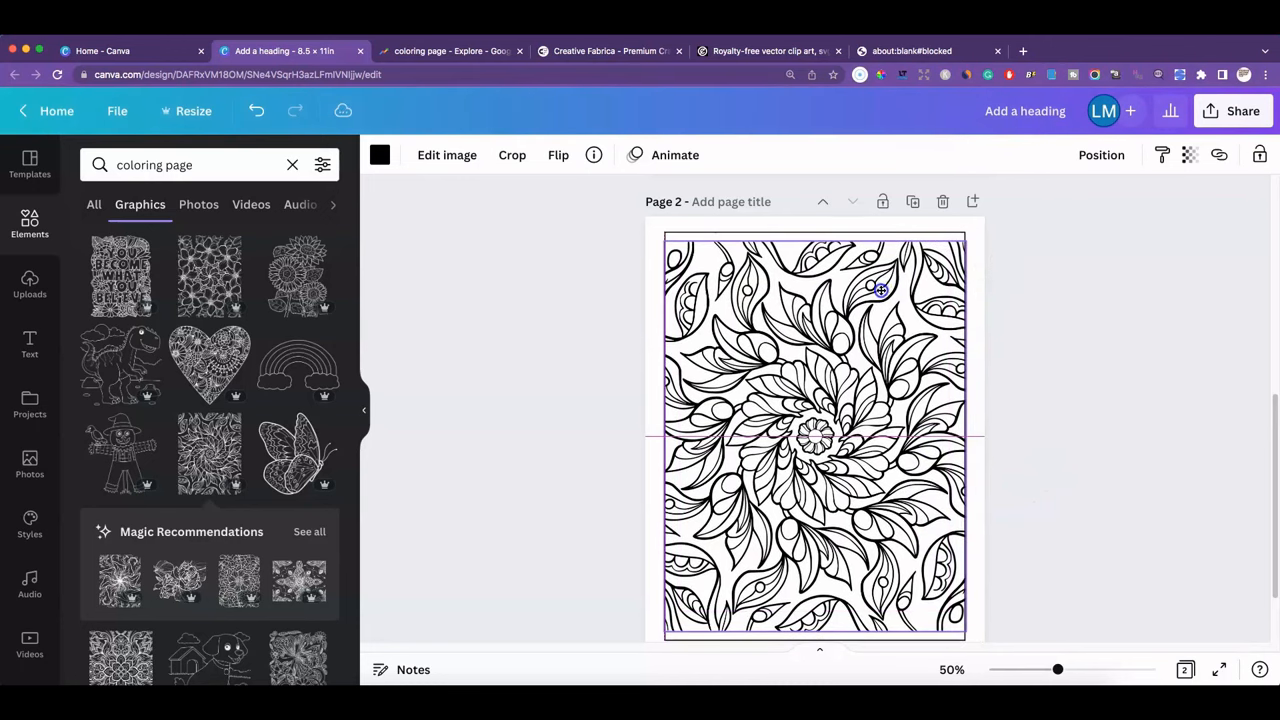
Enlarge the floral pattern from opposite corners until it covers the border's full height
click(1114, 380)
click(1008, 397)
click(945, 430)
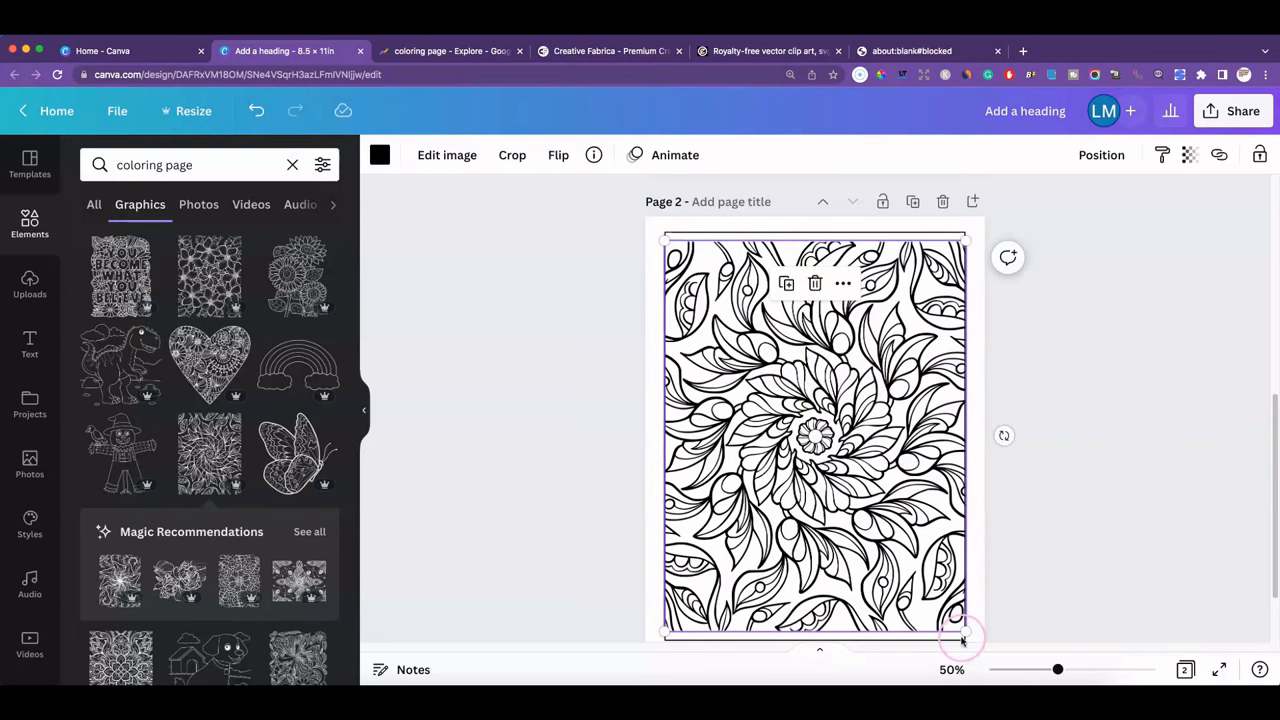
drag(964, 632, 957, 649)
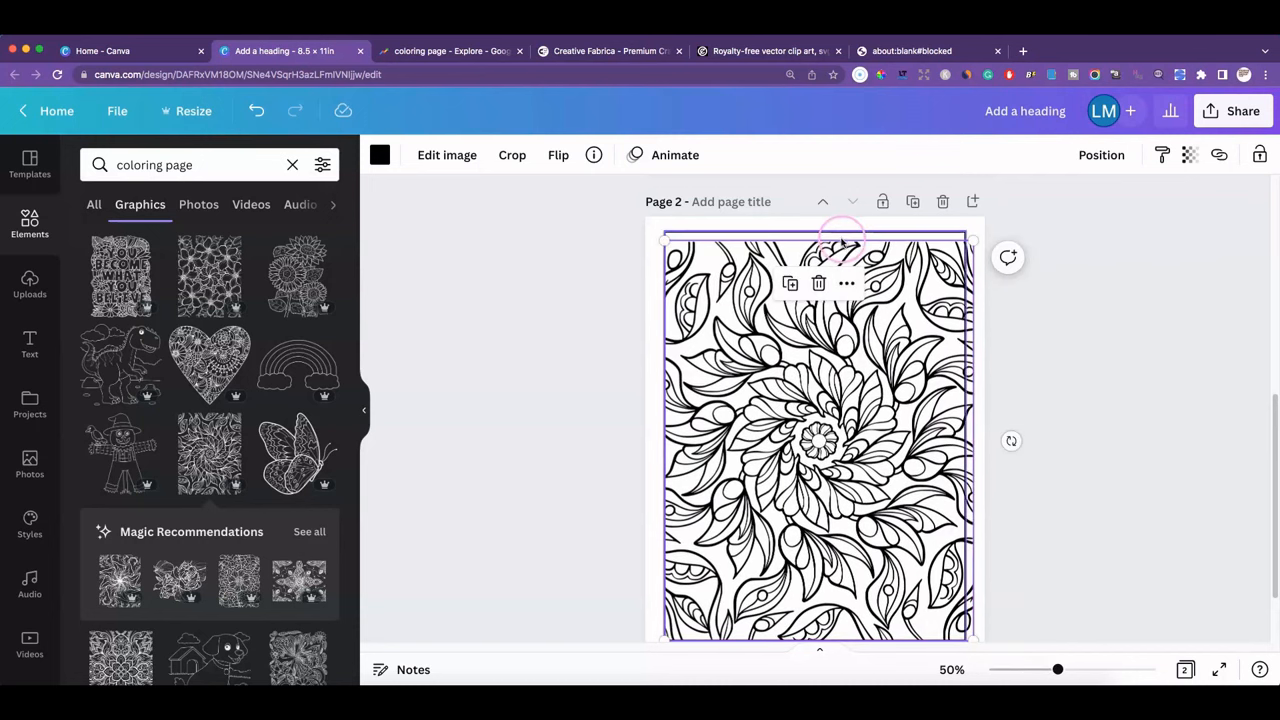
drag(664, 233, 657, 228)
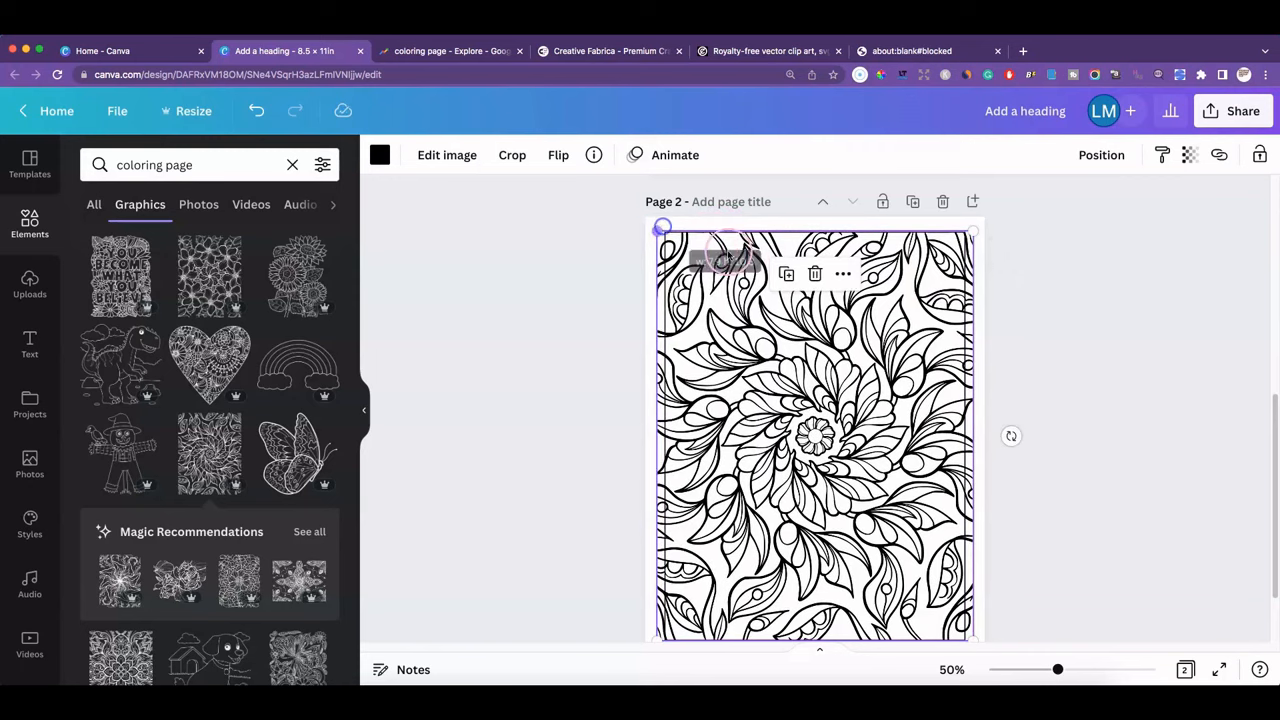
Widen the border on page 2 to match the floral pattern's width, then realign the pattern within it
drag(746, 263, 746, 280)
click(748, 237)
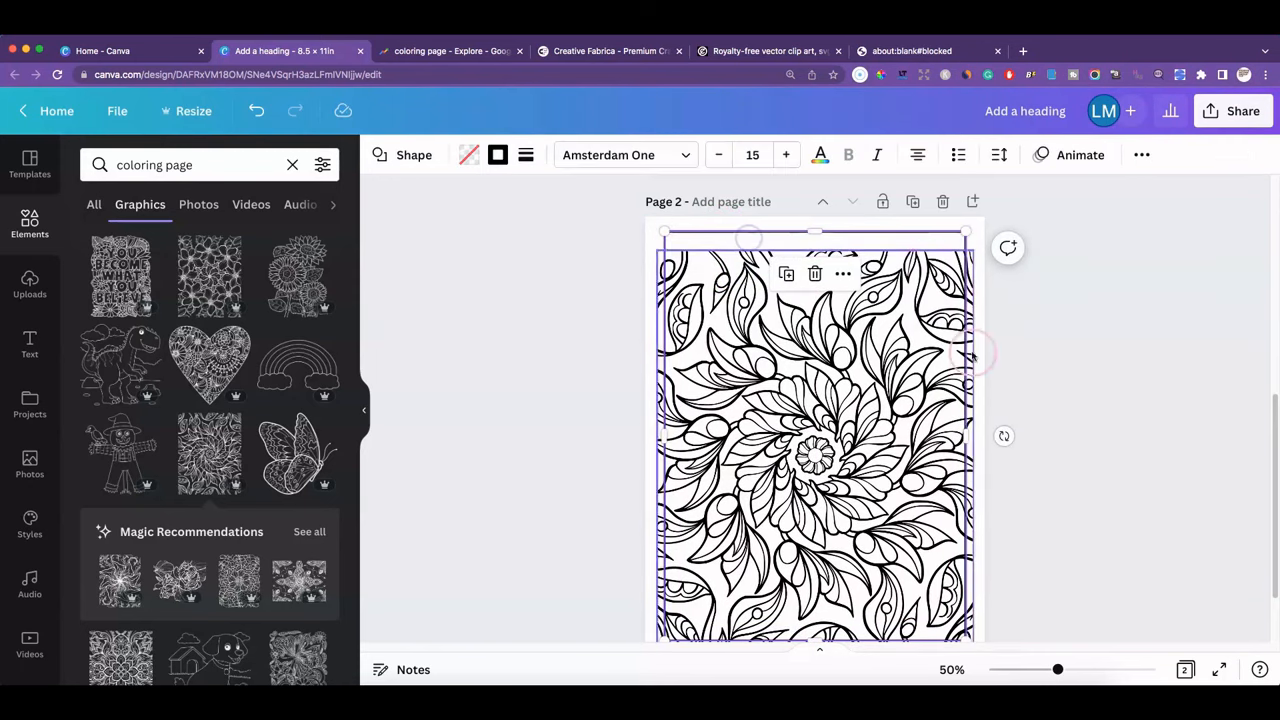
drag(964, 433, 984, 432)
click(1022, 305)
drag(922, 233, 913, 232)
drag(868, 373, 867, 354)
scroll(1057, 401, down, 1)
click(1071, 495)
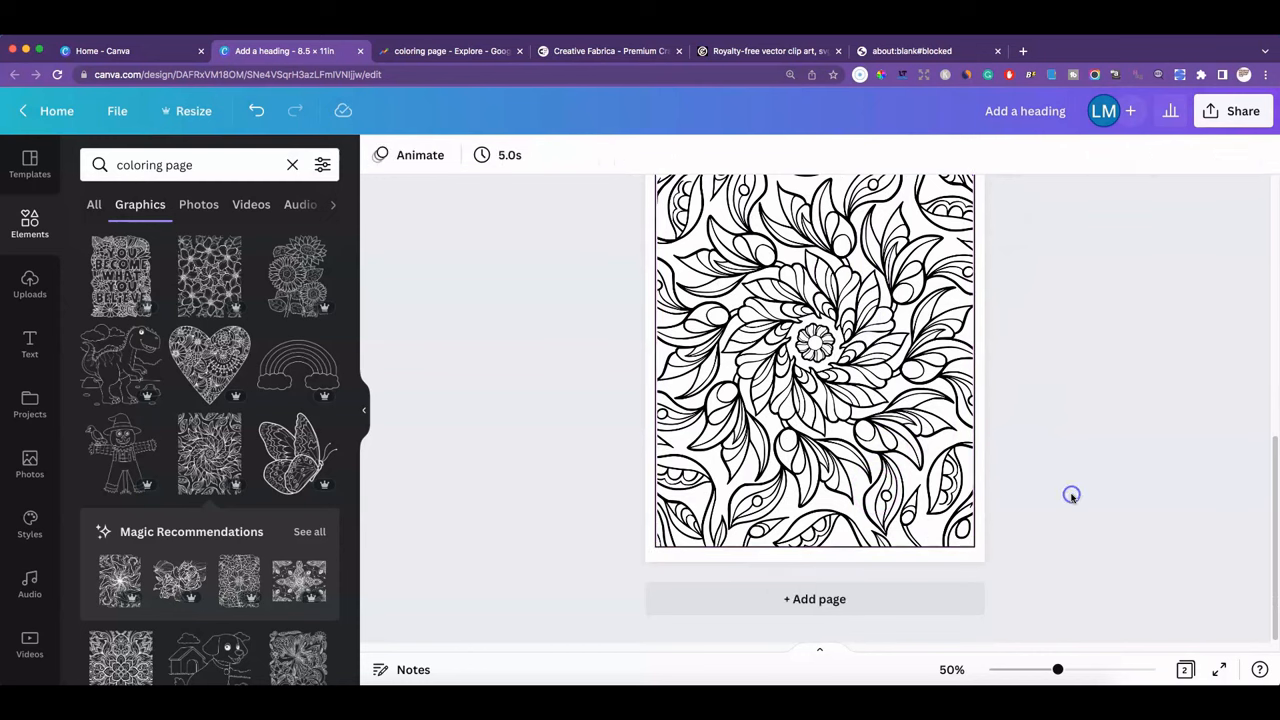
Add a heading to page 2, scale it to font size 75.1 and centre it over the floral pattern
scroll(1016, 455, up, 3)
scroll(1029, 449, down, 3)
click(815, 360)
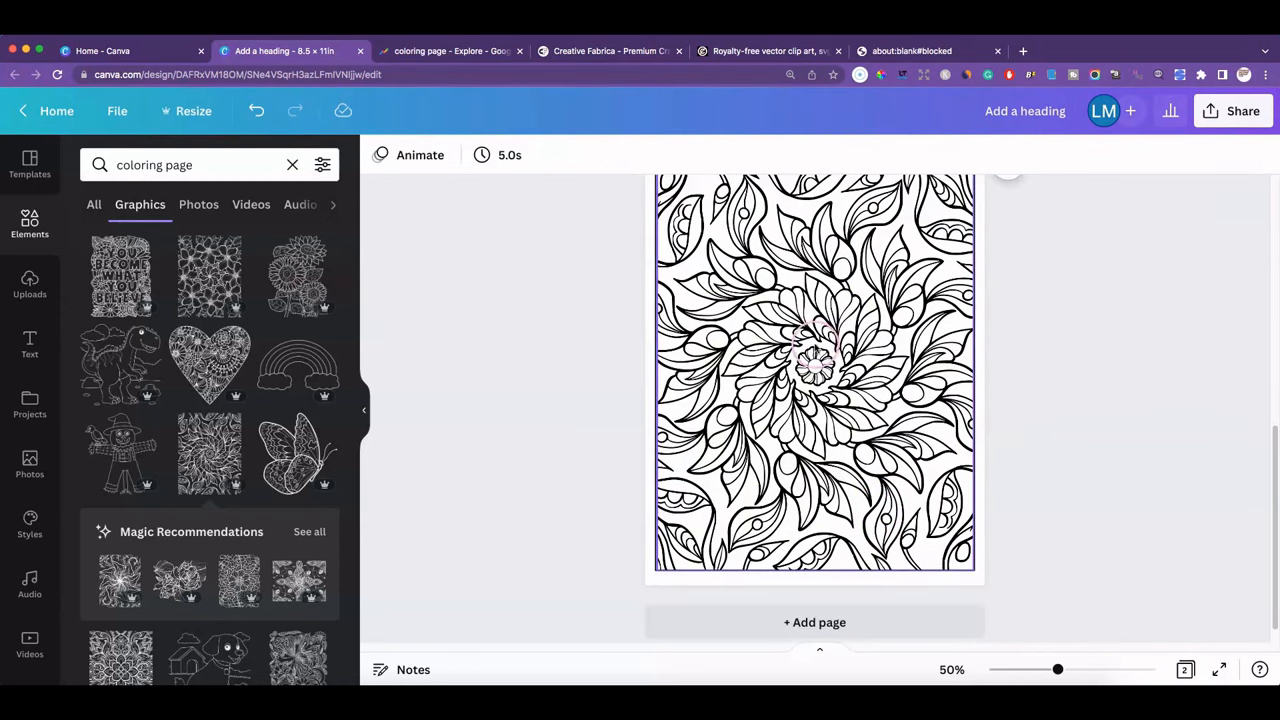
click(30, 343)
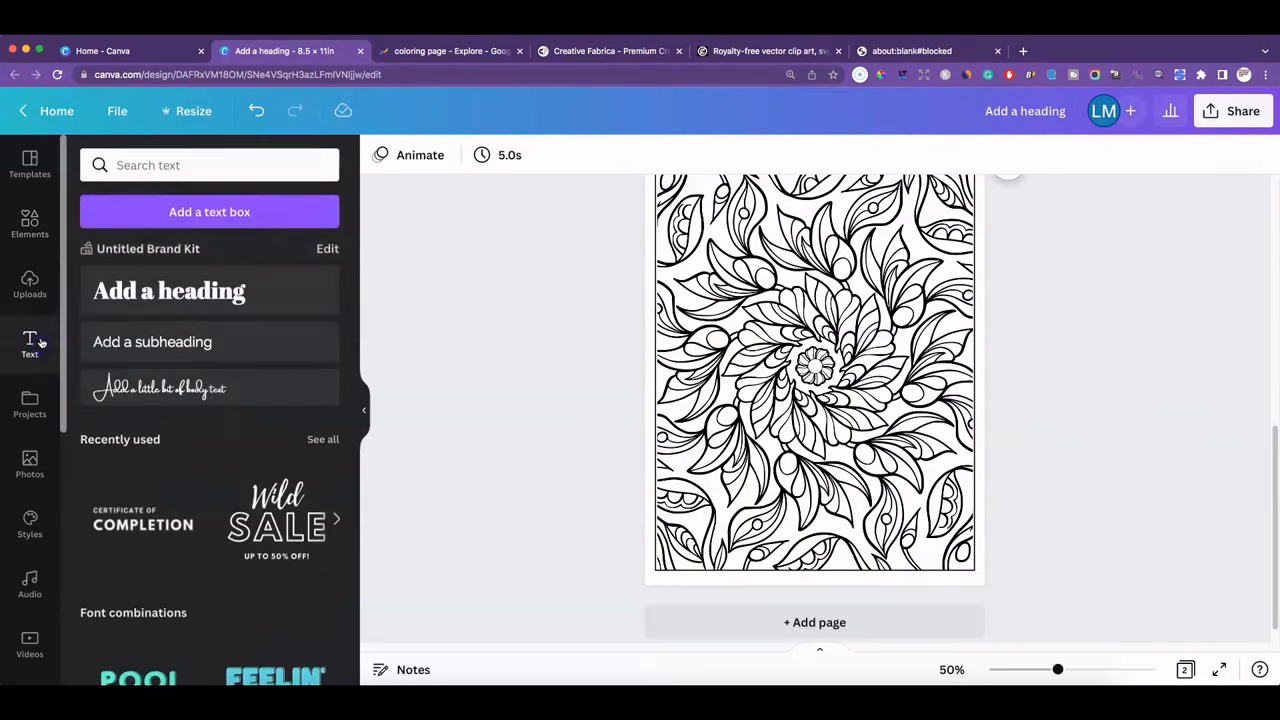
click(162, 280)
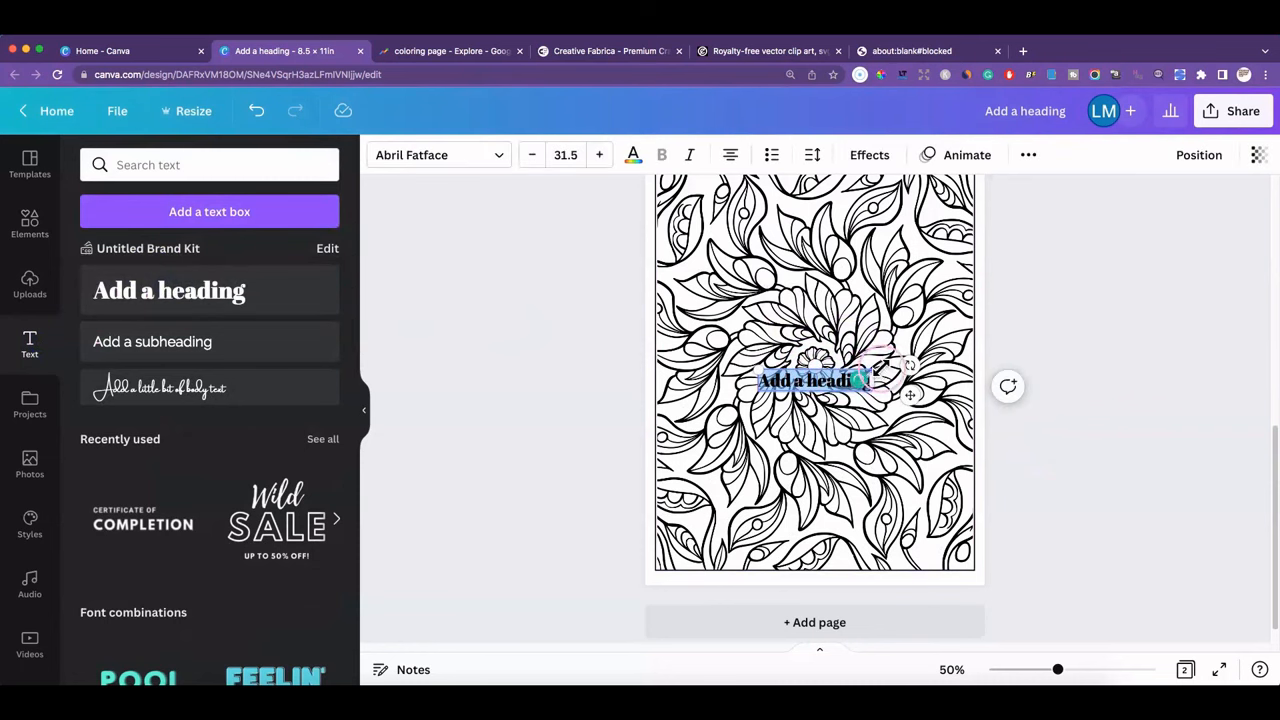
drag(617, 327, 585, 336)
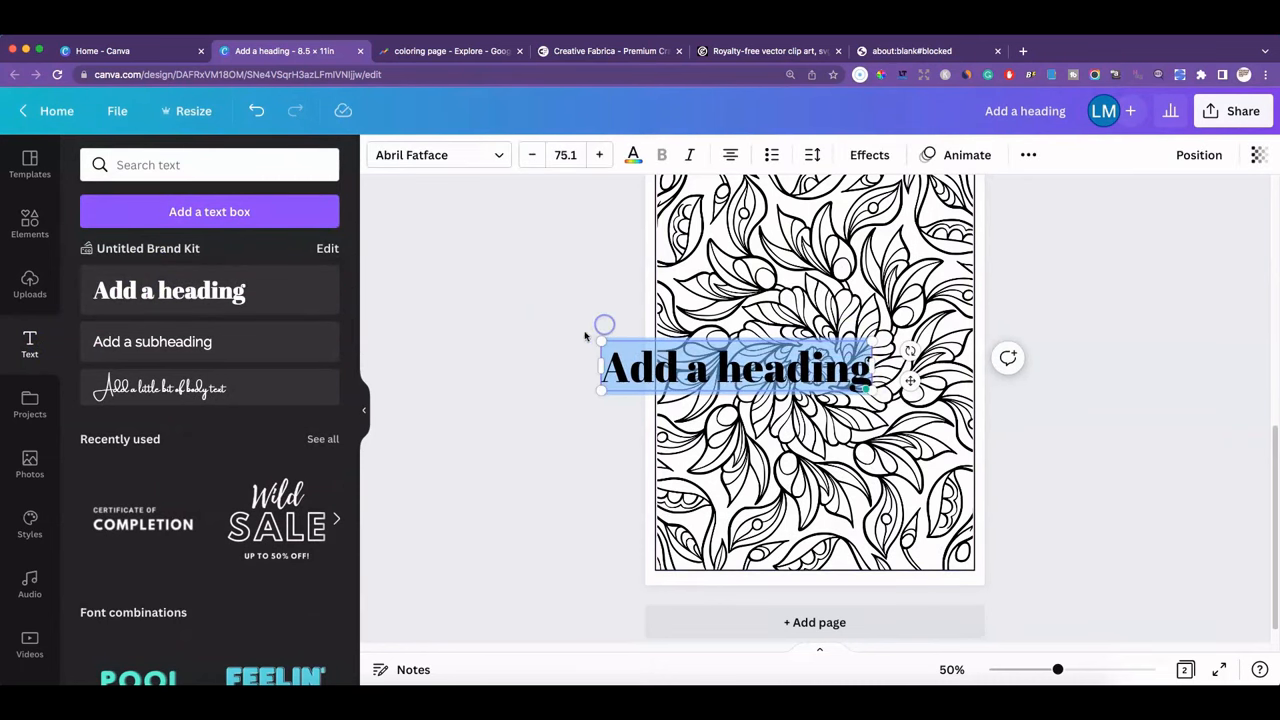
click(735, 370)
click(1080, 343)
drag(735, 369, 820, 318)
Replace the new heading's text with "HAPPY HOLIDAYS" in capitals
click(818, 318)
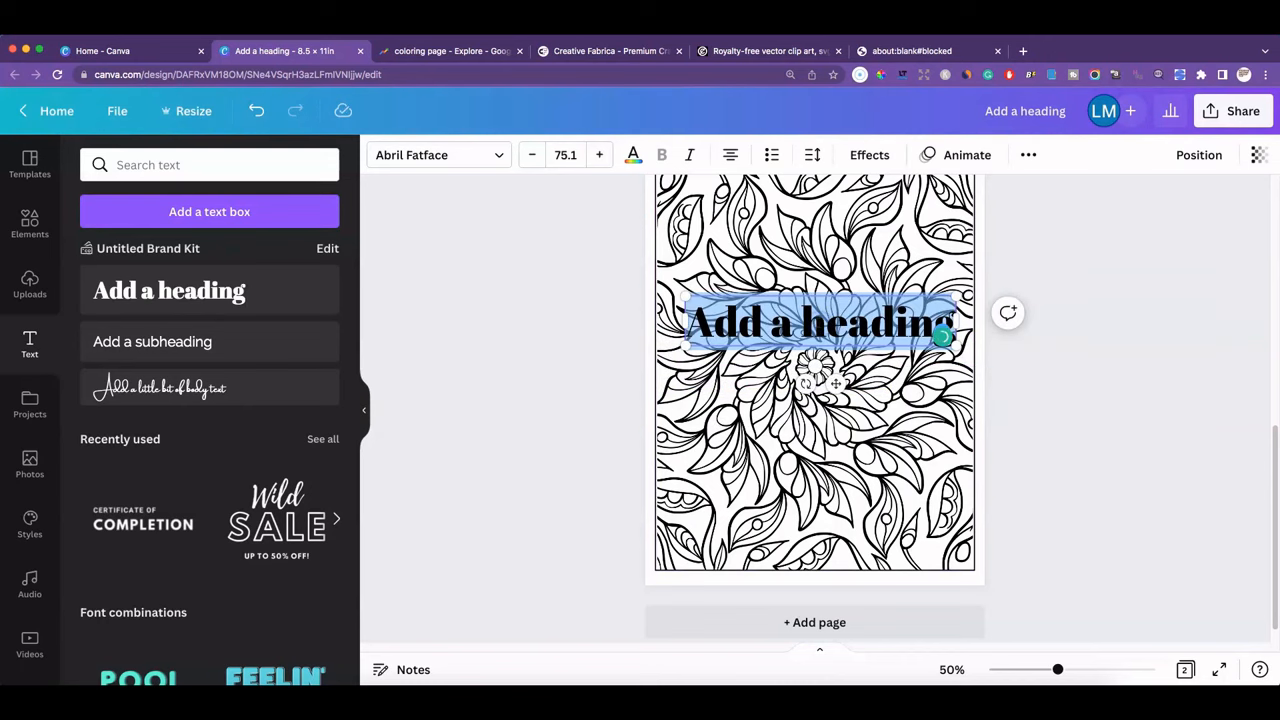
key(BackSpace)
text(happ)
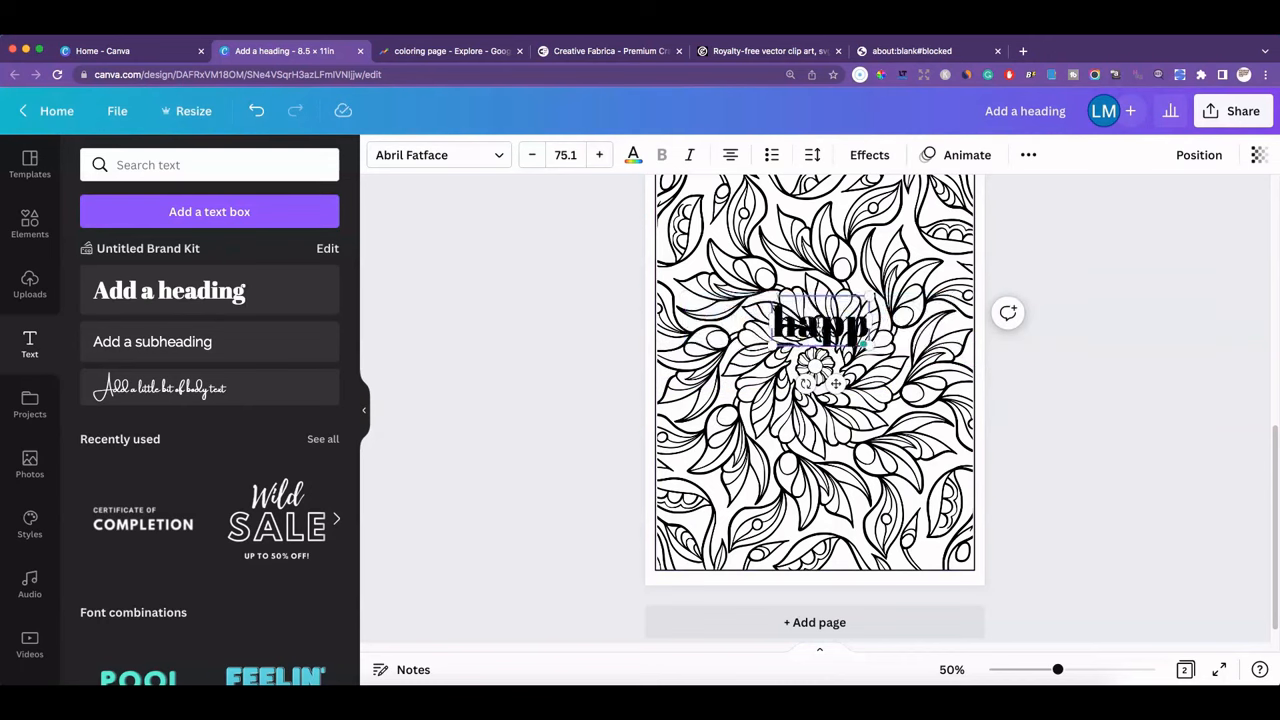
key(BackSpace)
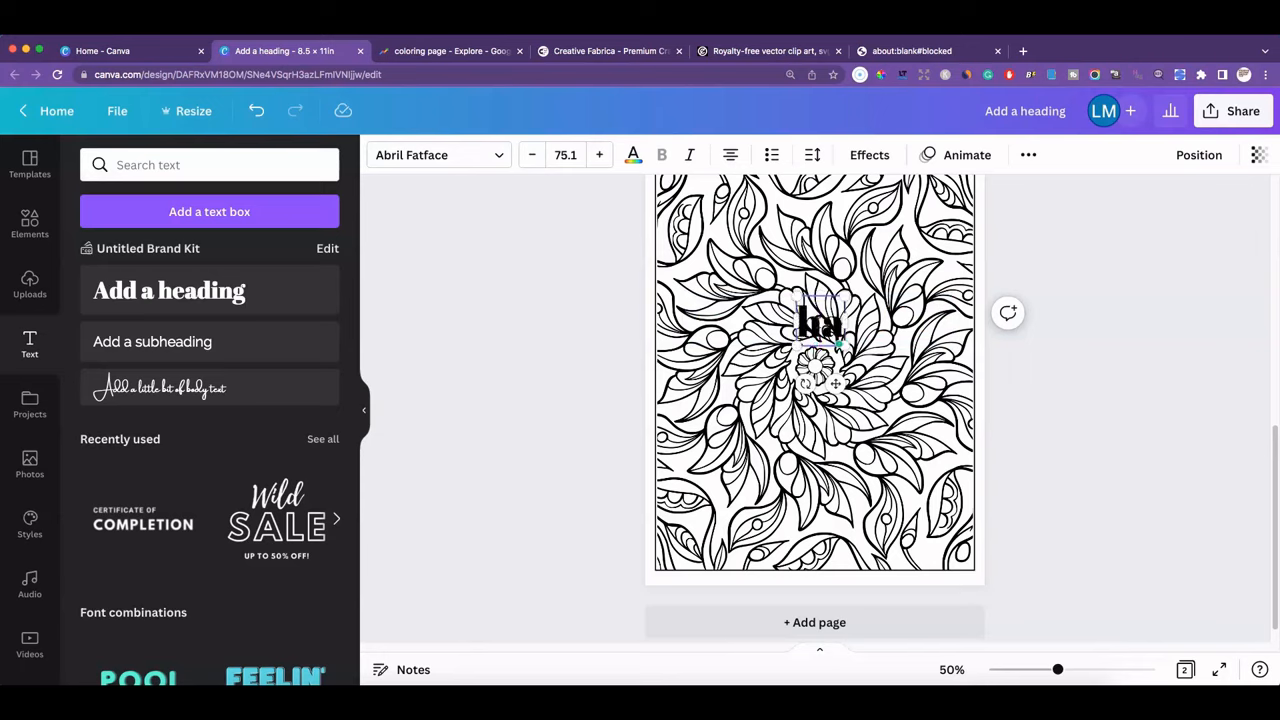
text(ppy)
key(BackSpace)
key(BackSpace)
key(BackSpace)
key(BackSpace)
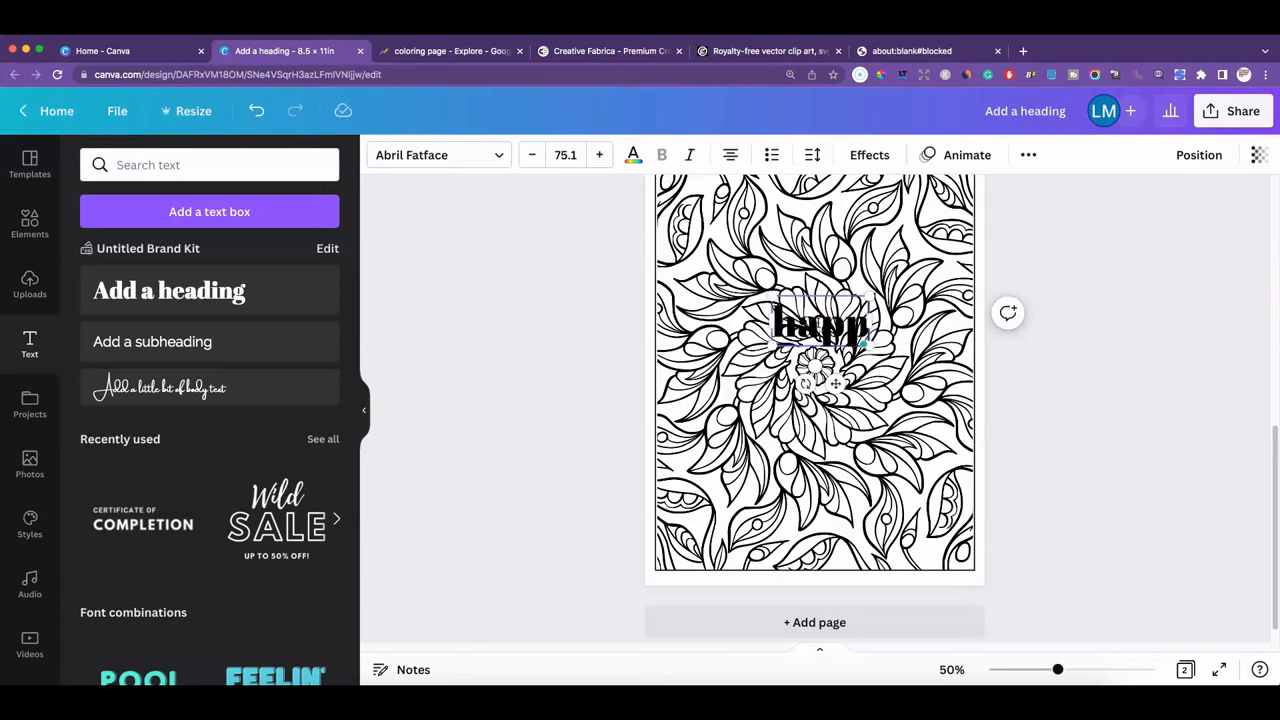
text(AP)
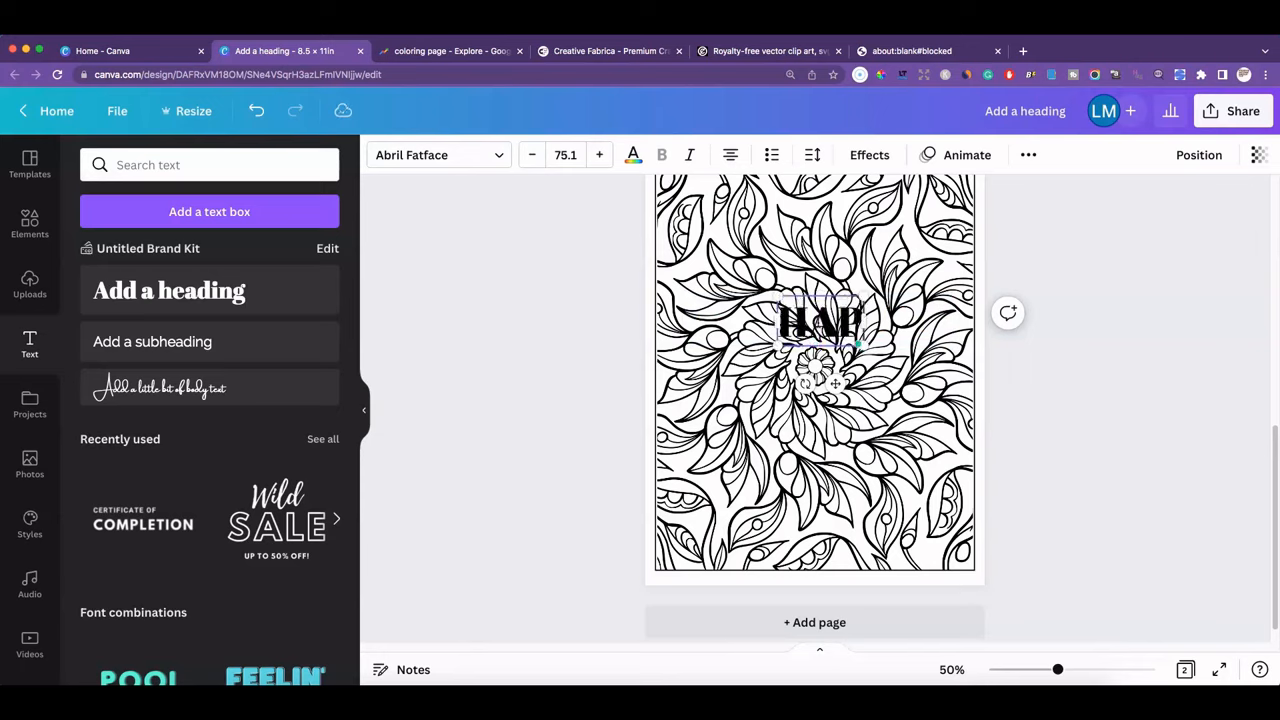
text(PY HOLIDAYS)
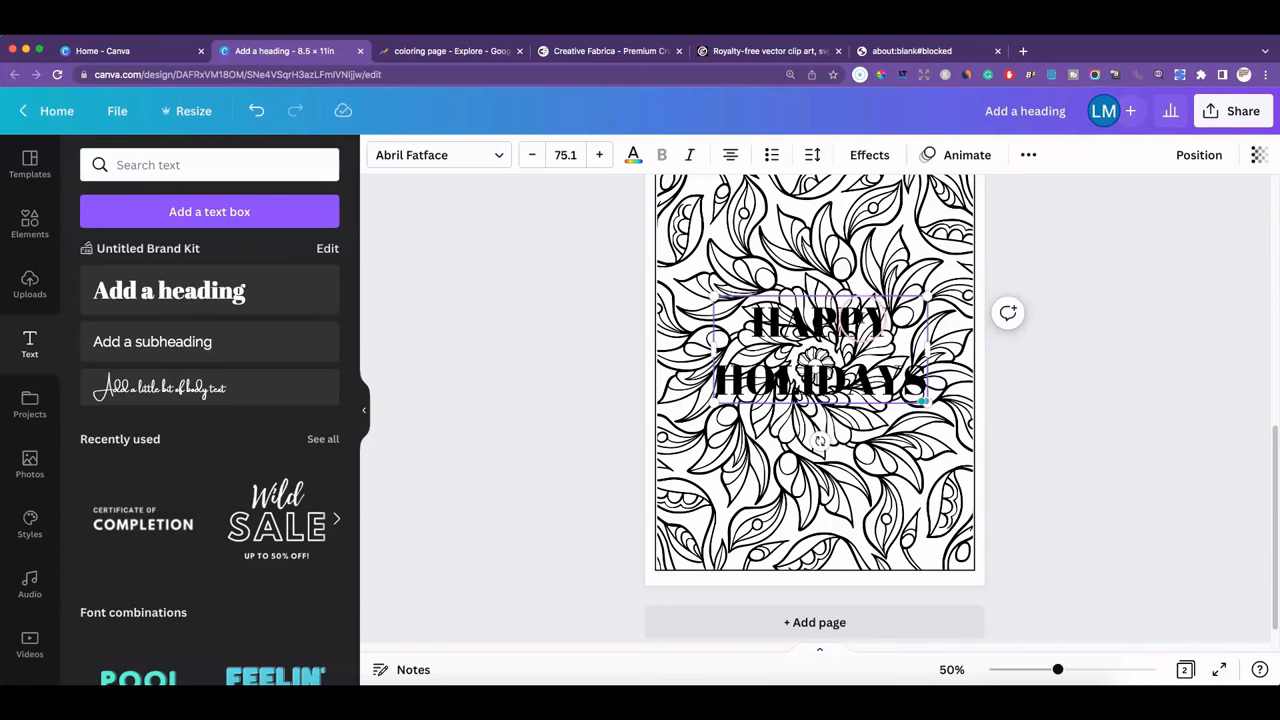
Scale the "HAPPY HOLIDAYS" heading to font size 107 and centre it horizontally over the pattern
drag(688, 291, 620, 251)
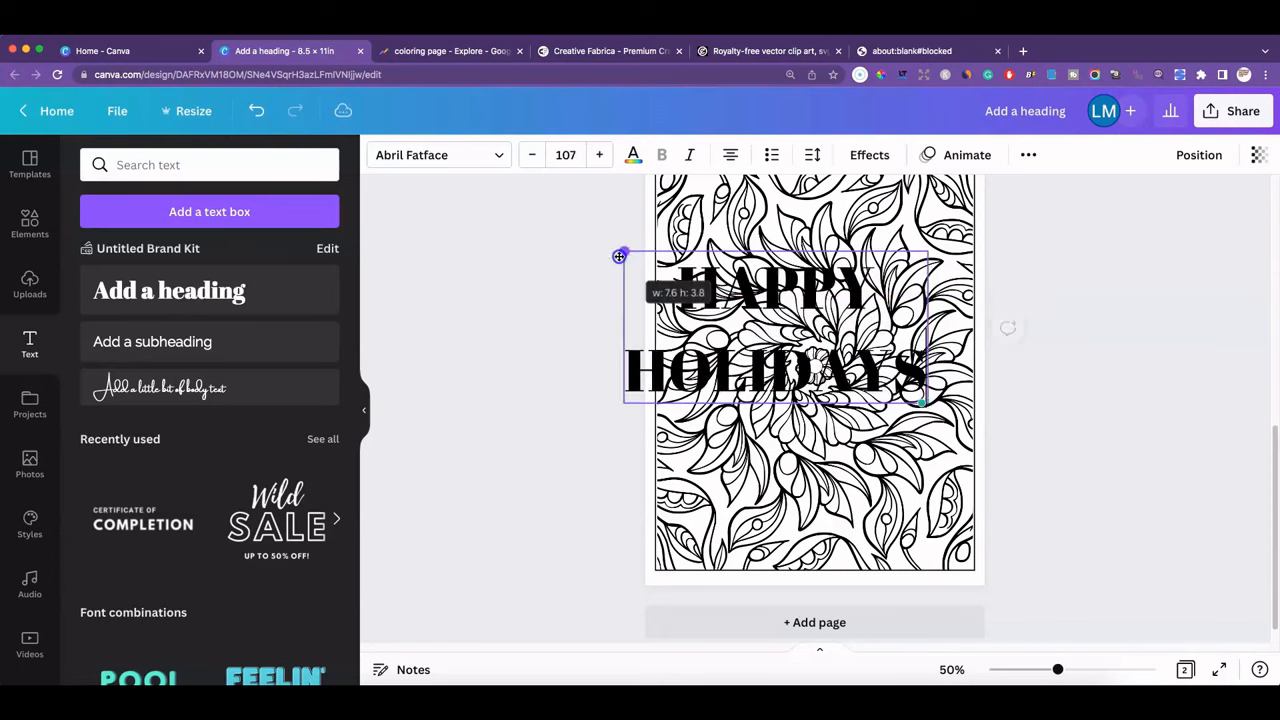
click(1060, 429)
drag(846, 371, 879, 355)
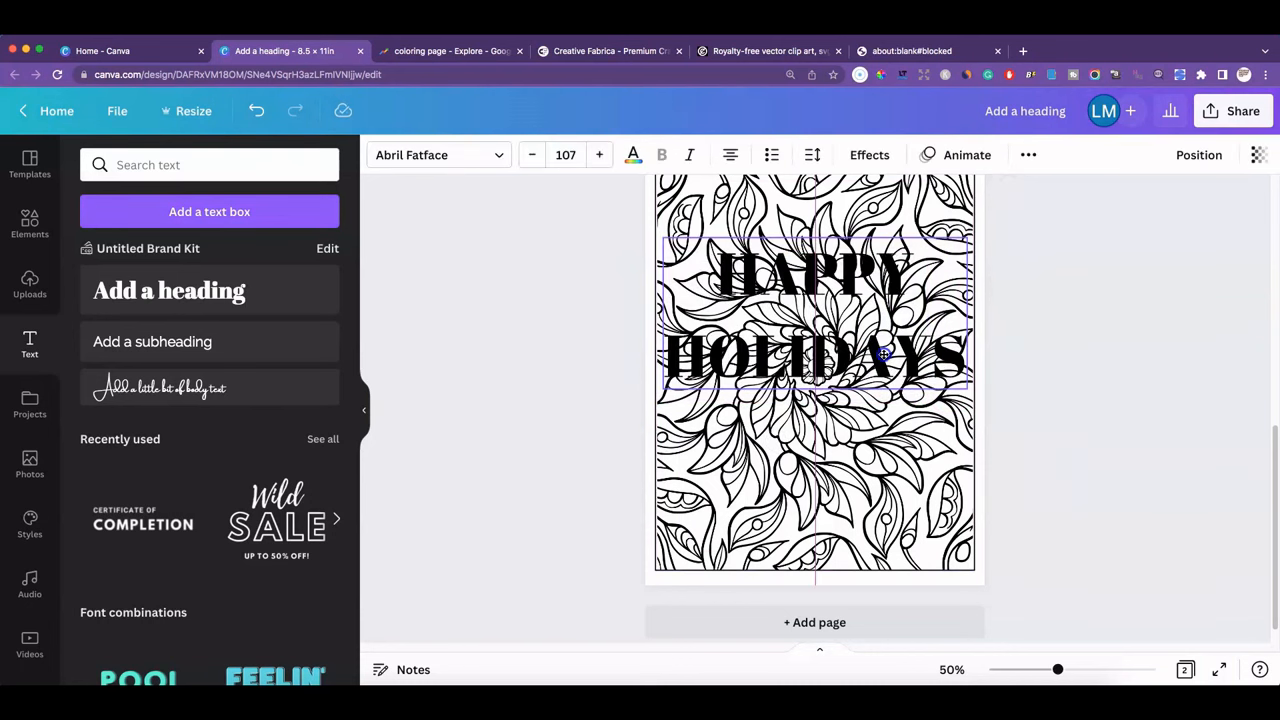
Apply the Splice text effect to the "HAPPY HOLIDAYS" heading and set the effect colour to white
click(869, 154)
click(193, 376)
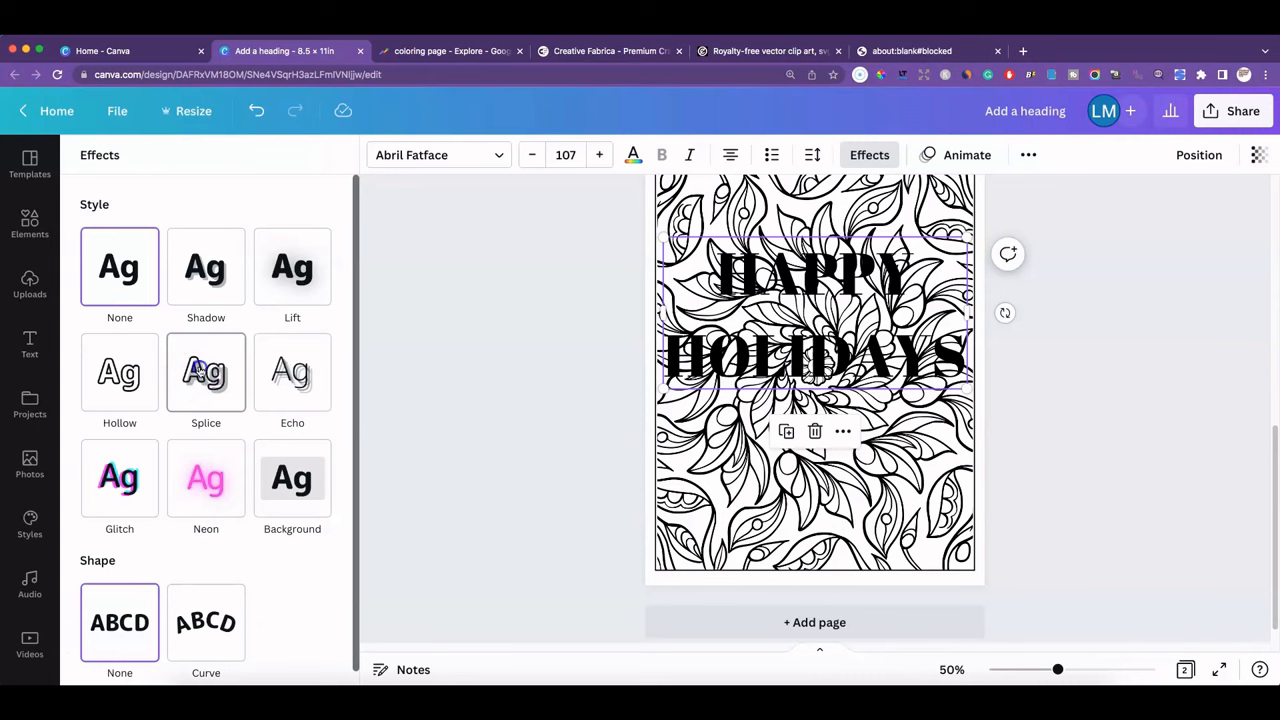
click(331, 591)
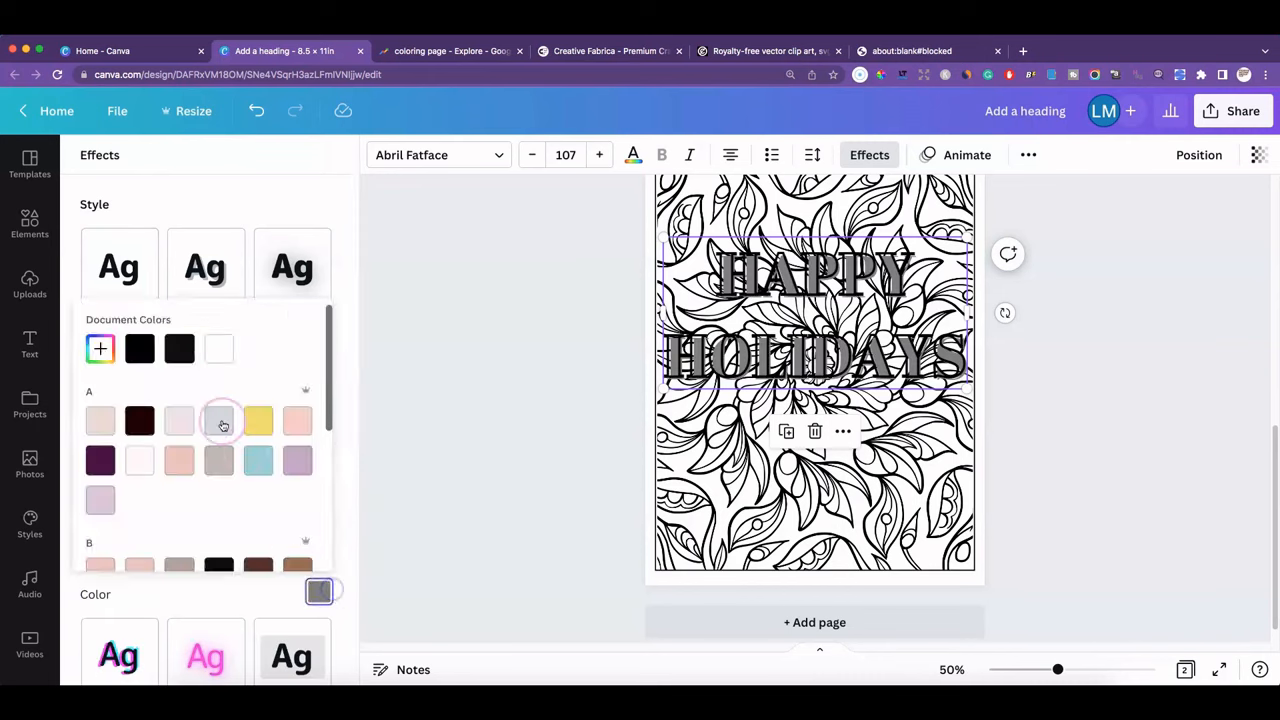
click(211, 353)
scroll(256, 440, down, 5)
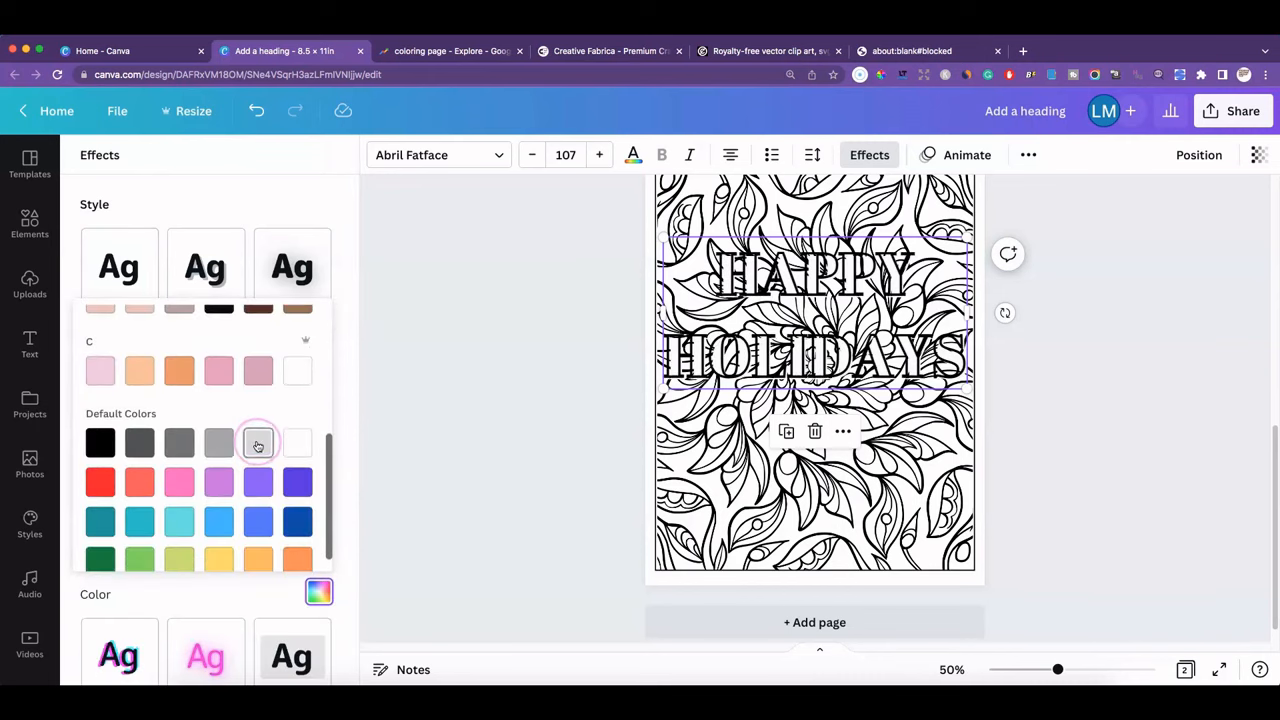
click(257, 440)
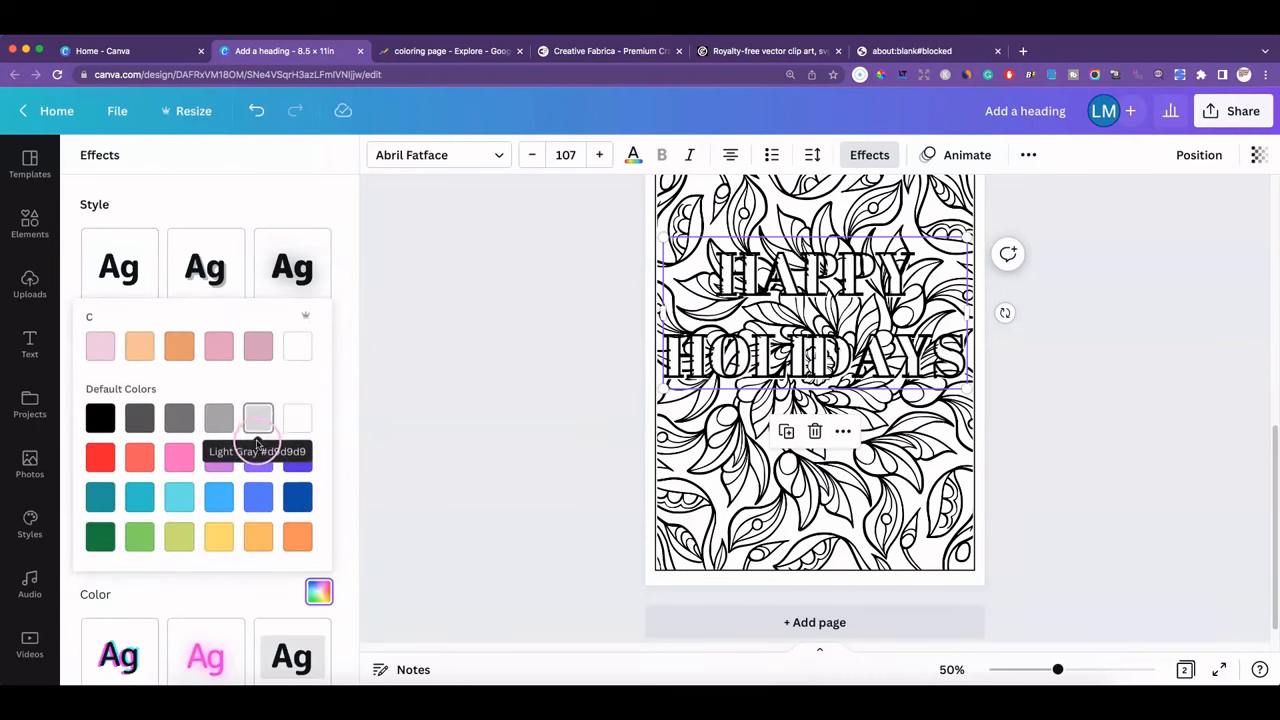
Set the Splice effect's offset to 0 on the "HAPPY HOLIDAYS" heading
click(251, 591)
drag(208, 518, 314, 518)
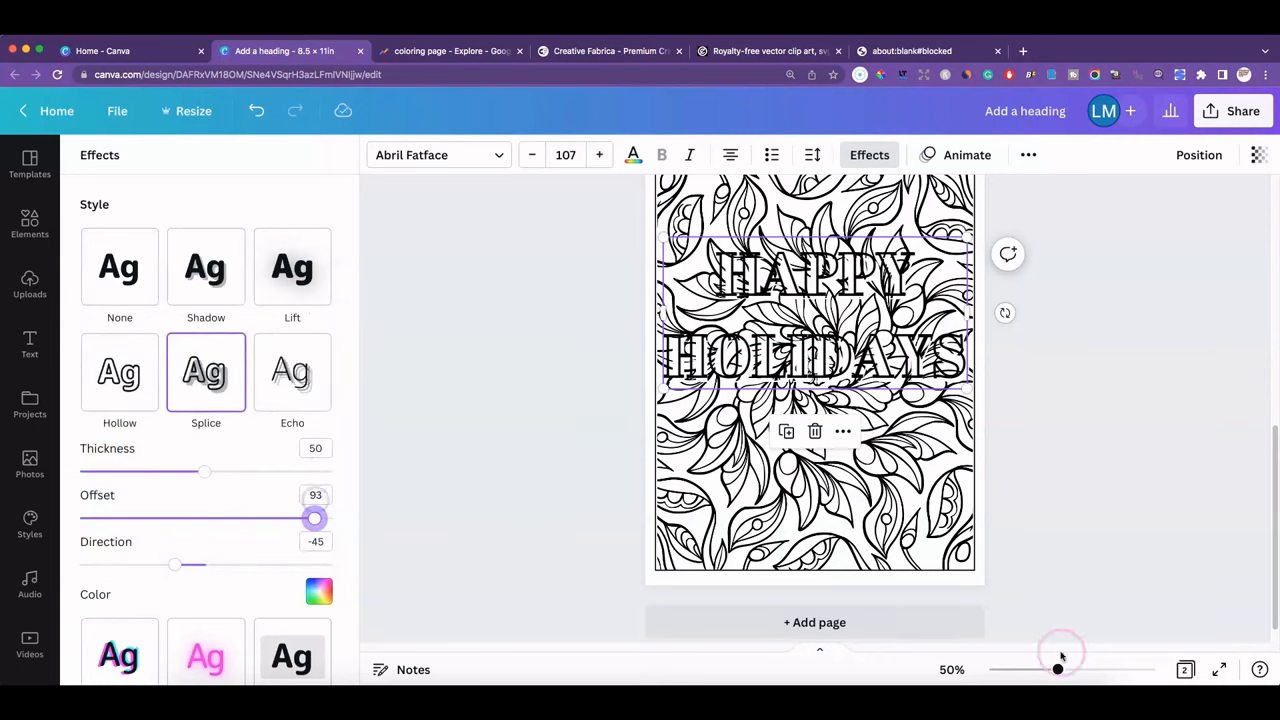
drag(1058, 668, 1066, 668)
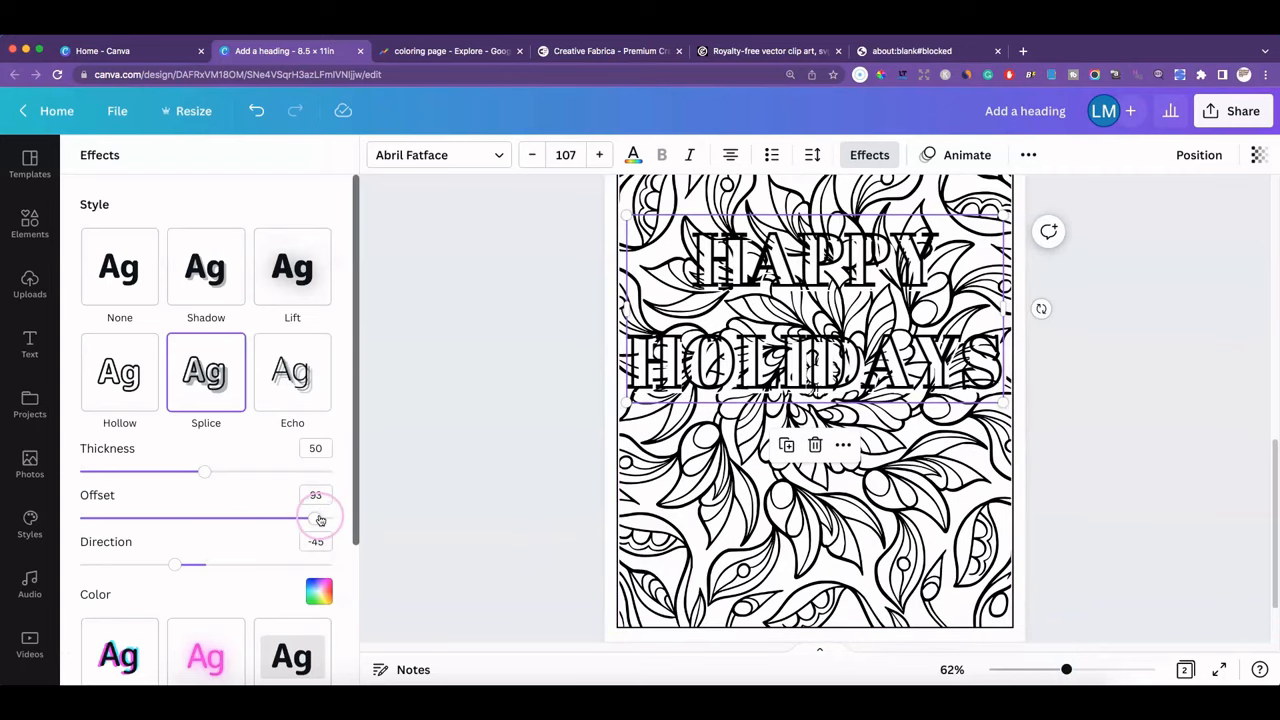
drag(320, 520, 124, 516)
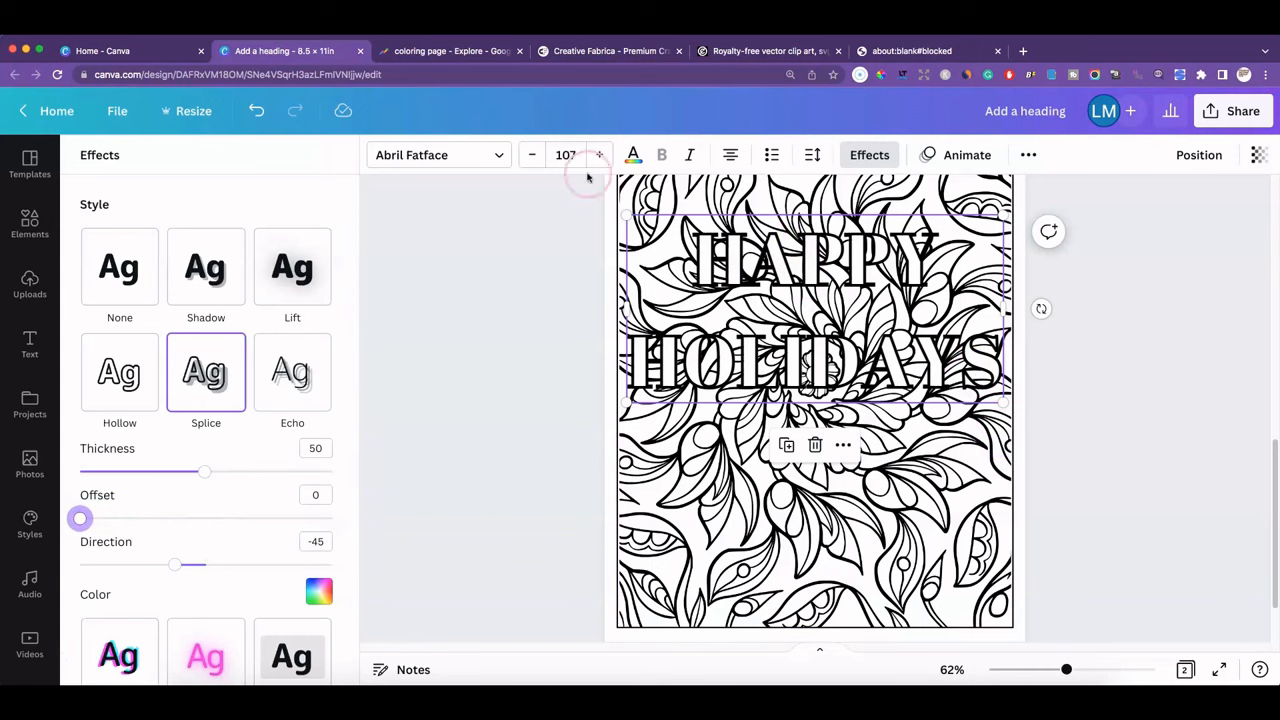
Change the "HAPPY HOLIDAYS" heading's font to Archivo Black
click(497, 155)
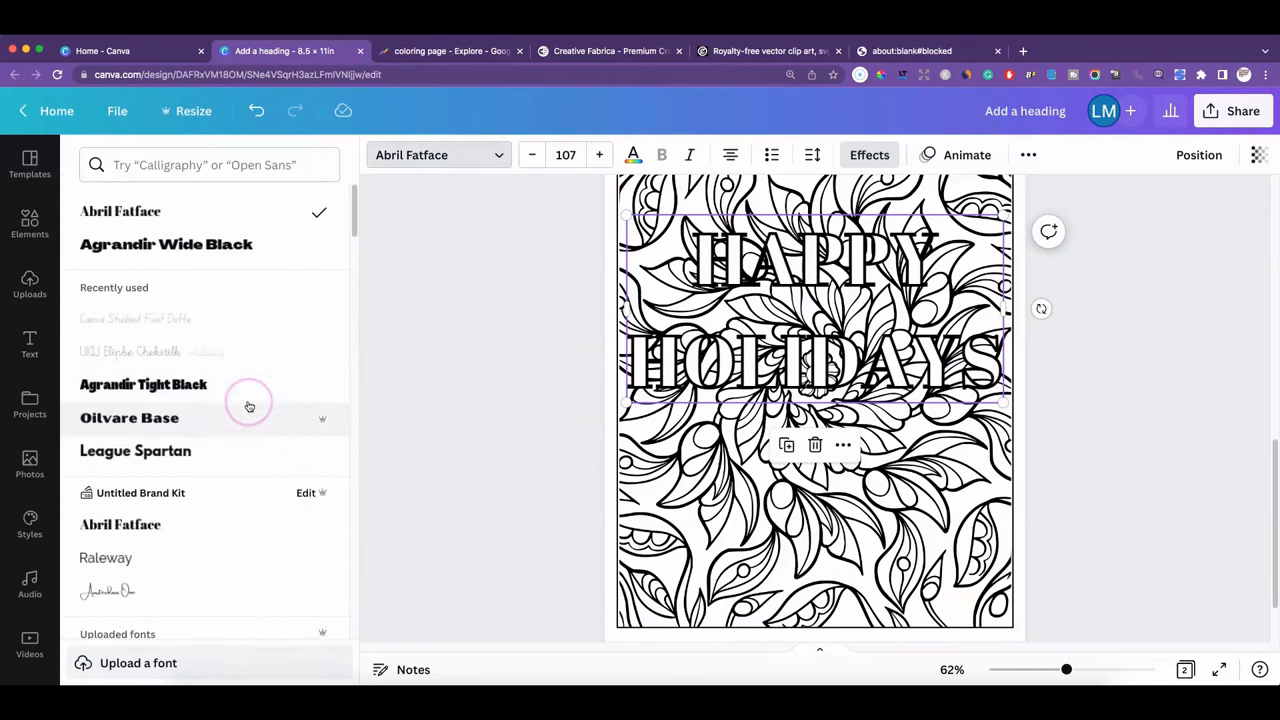
scroll(241, 476, down, 10)
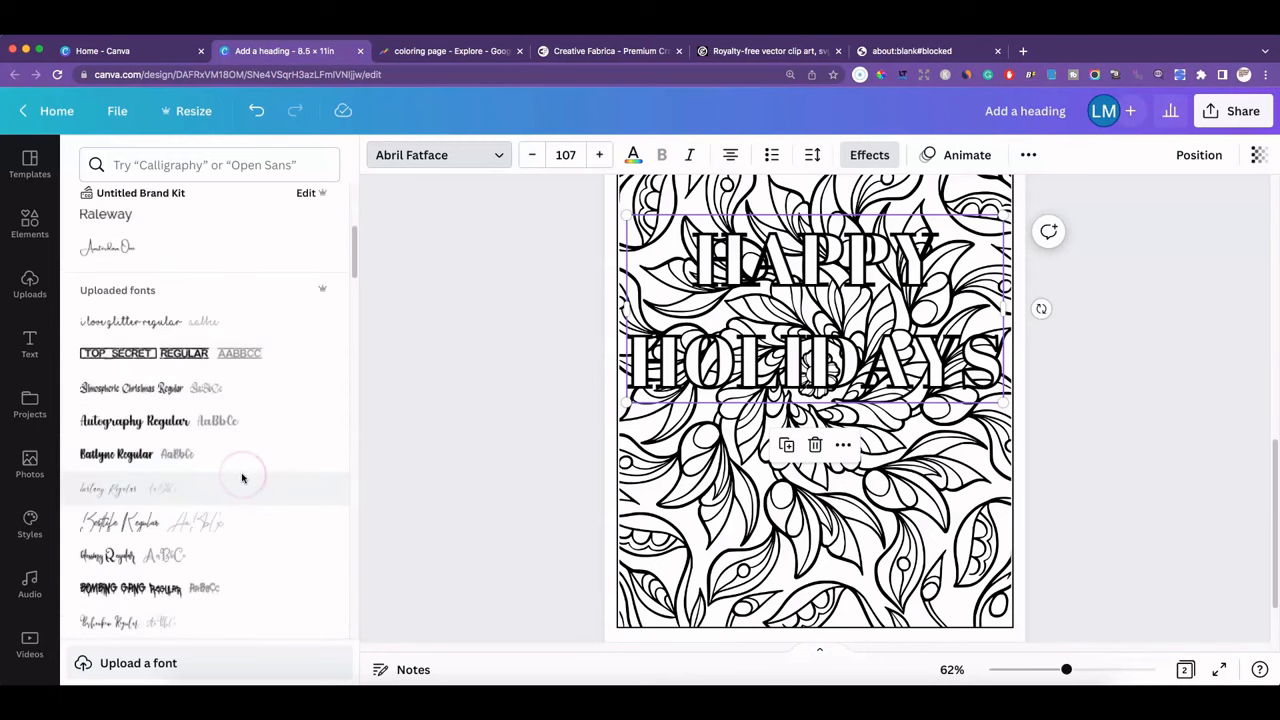
scroll(241, 480, down, 10)
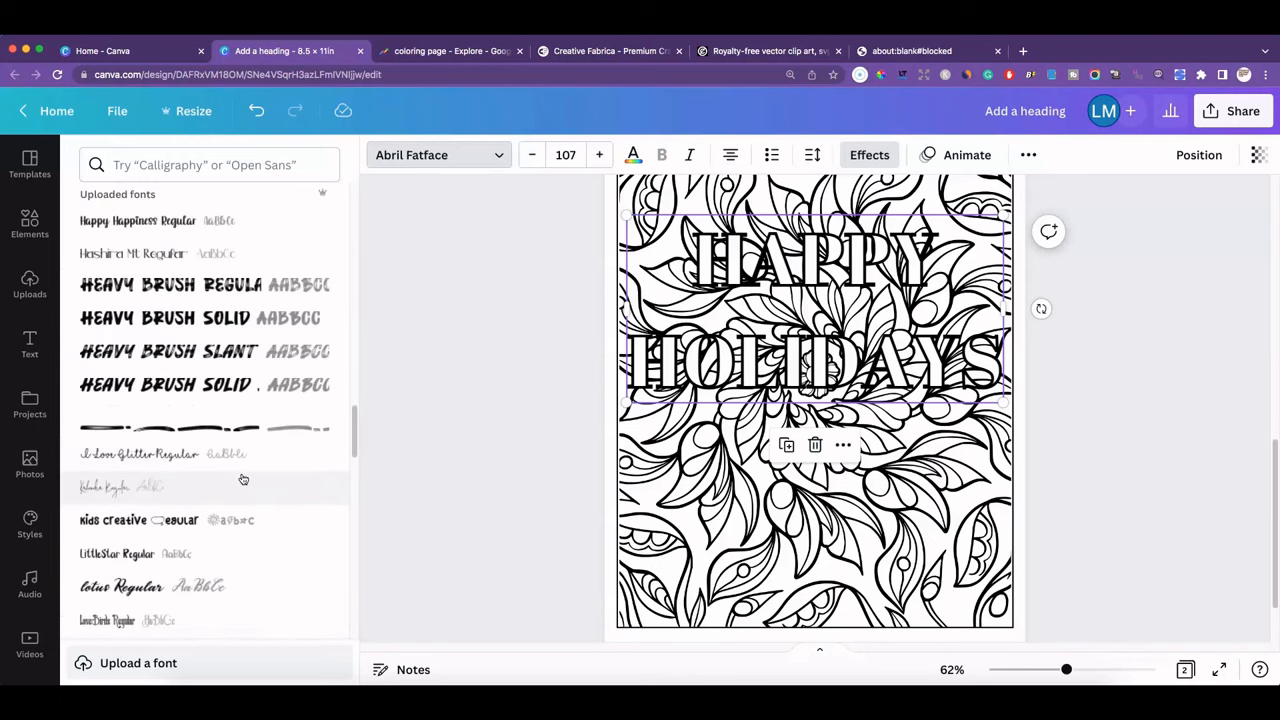
scroll(242, 480, down, 10)
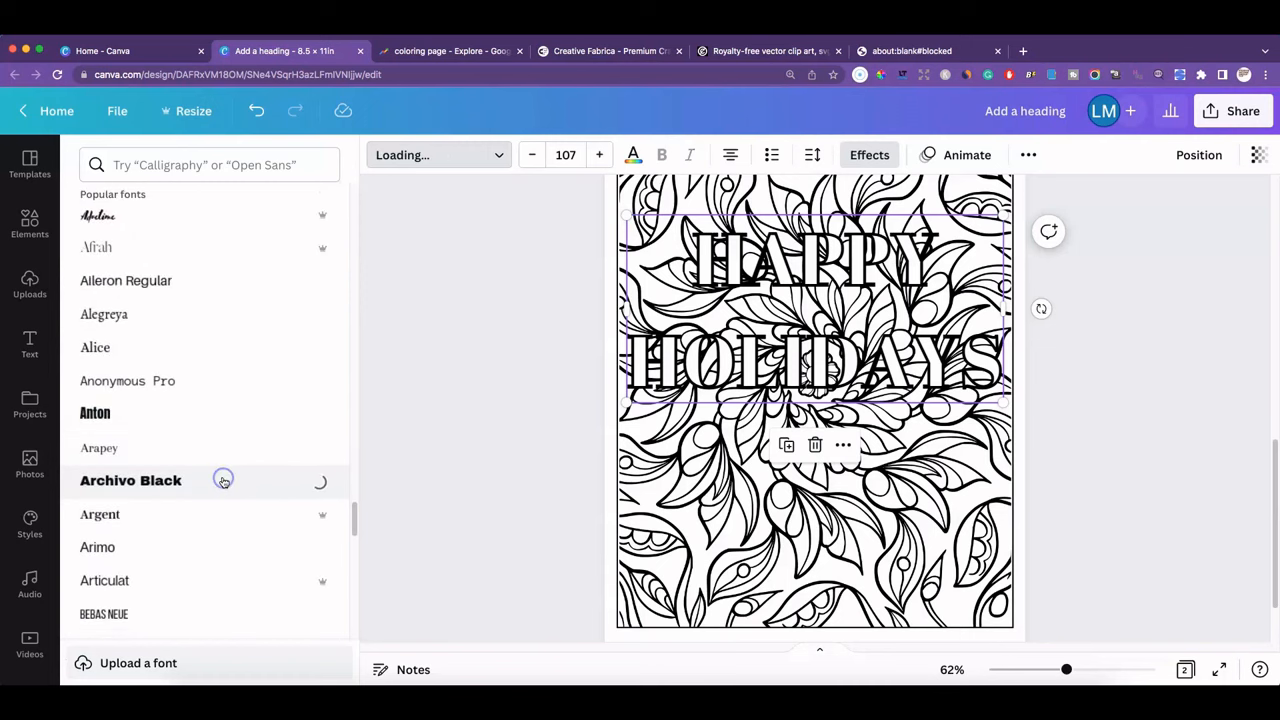
click(1112, 362)
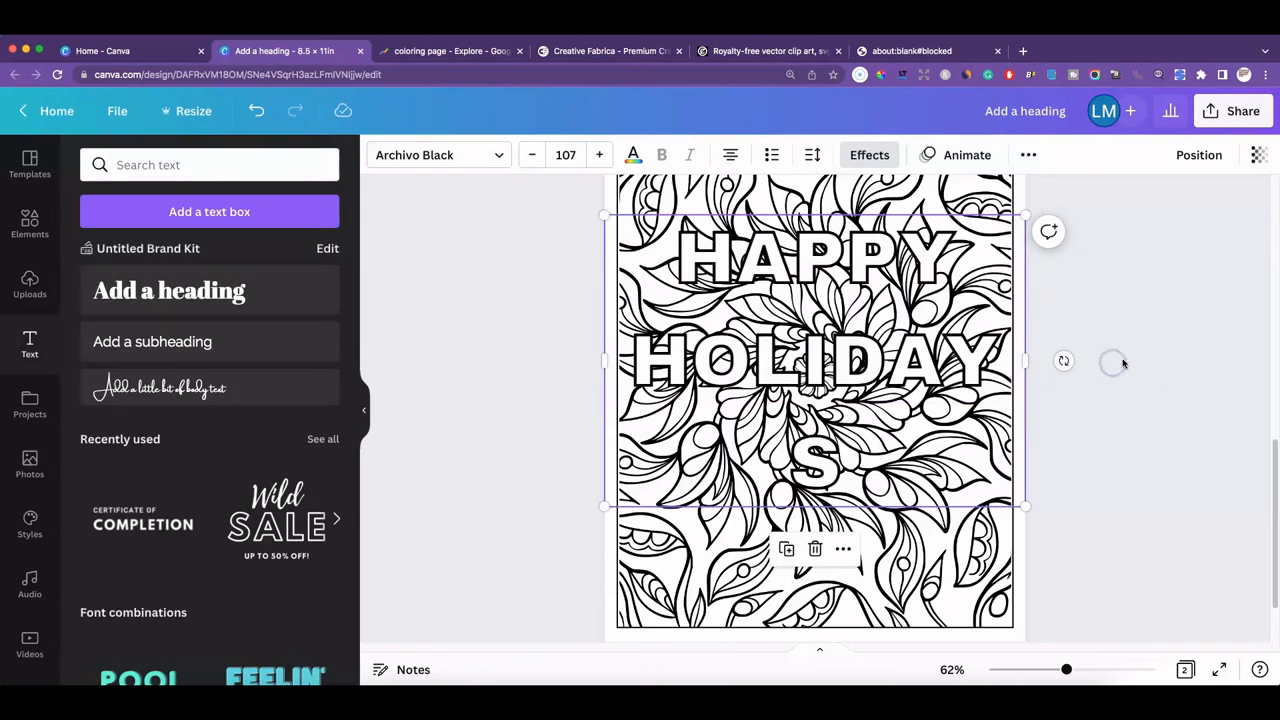
Scale the "HAPPY HOLIDAYS" heading to font size 99.1 so it fits on two lines, and centre it horizontally within the border
scroll(1150, 372, up, 2)
click(1186, 381)
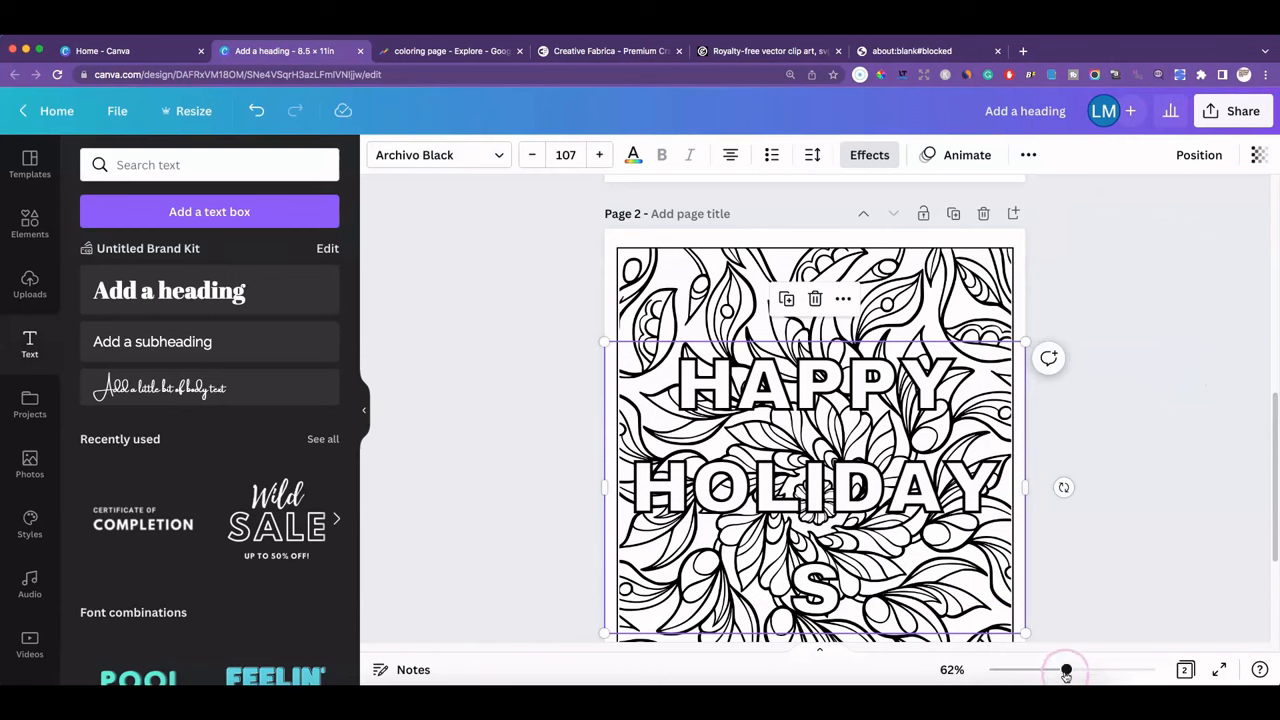
drag(1066, 670, 1054, 670)
click(1110, 535)
scroll(1082, 498, down, 2)
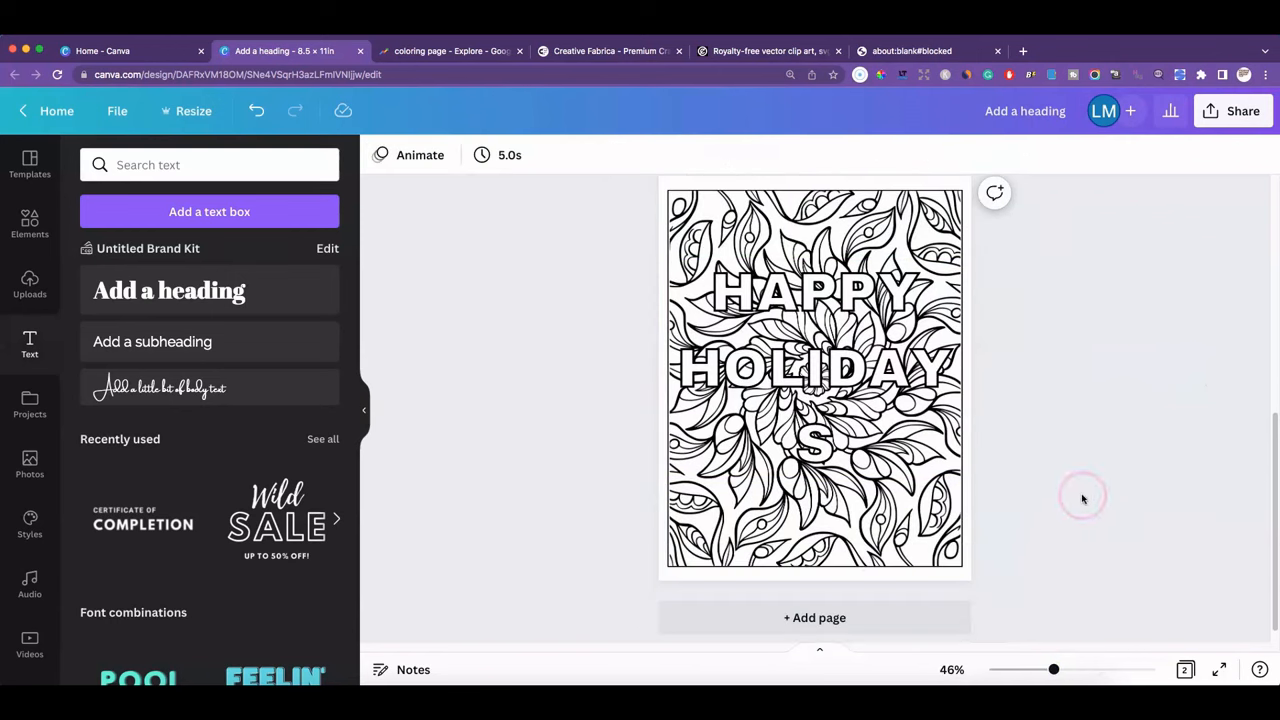
click(893, 390)
drag(977, 362, 991, 363)
click(1051, 403)
drag(879, 363, 863, 363)
drag(968, 394, 947, 384)
drag(814, 345, 833, 337)
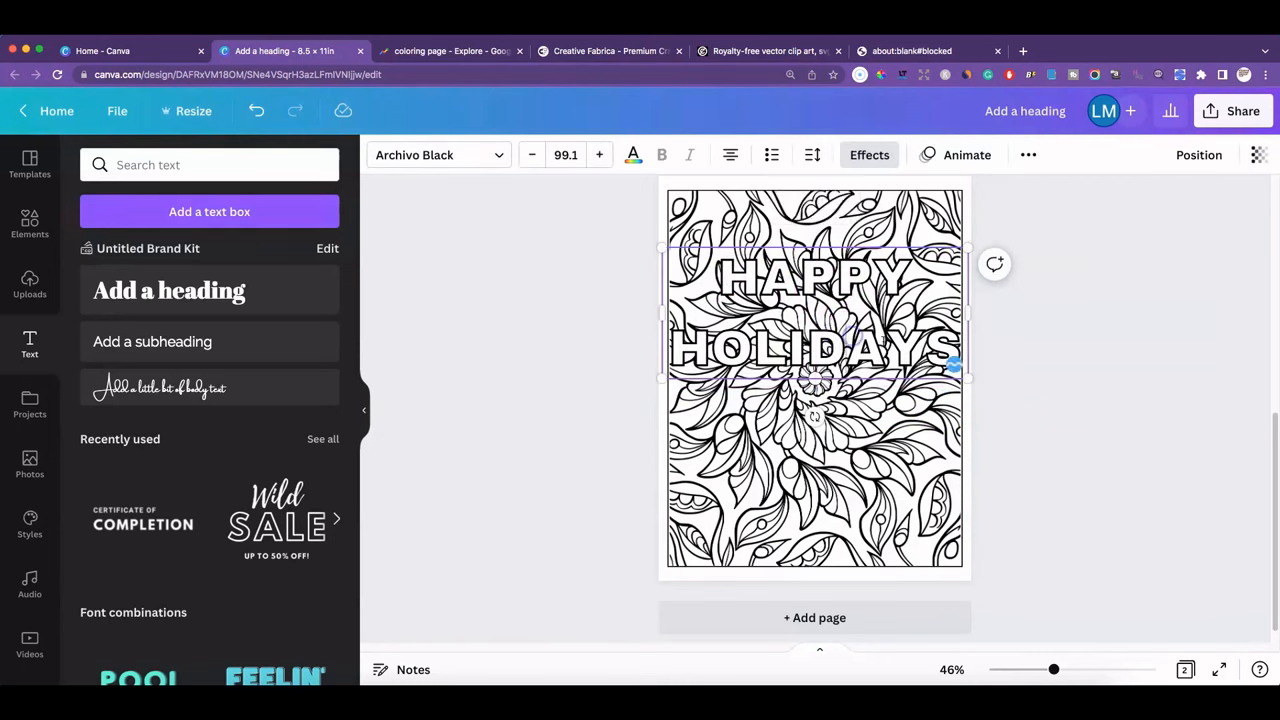
Move the "HAPPY HOLIDAYS" heading down towards the middle of the floral pattern and deselect it
click(1046, 403)
scroll(1049, 403, up, 2)
drag(858, 394, 858, 427)
click(994, 434)
scroll(1000, 428, down, 1)
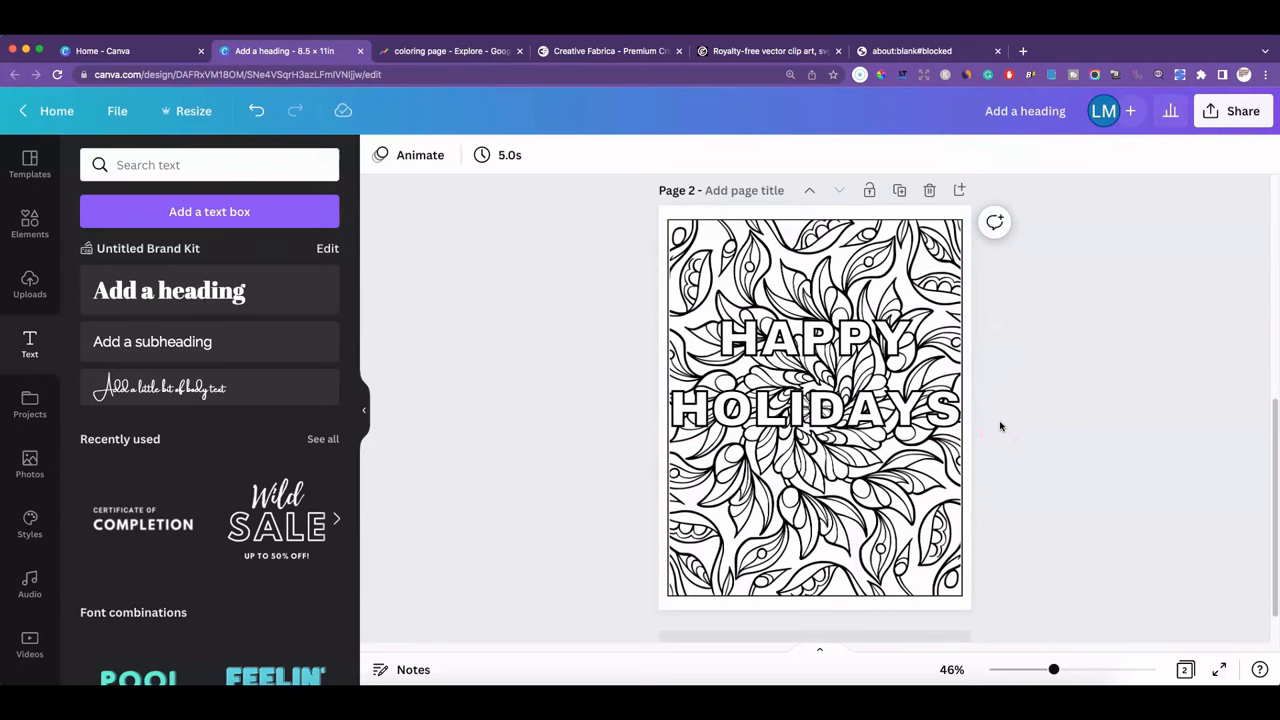
Add a blank third page after the "HAPPY HOLIDAYS" page
scroll(1000, 440, down, 1)
scroll(1004, 464, up, 3)
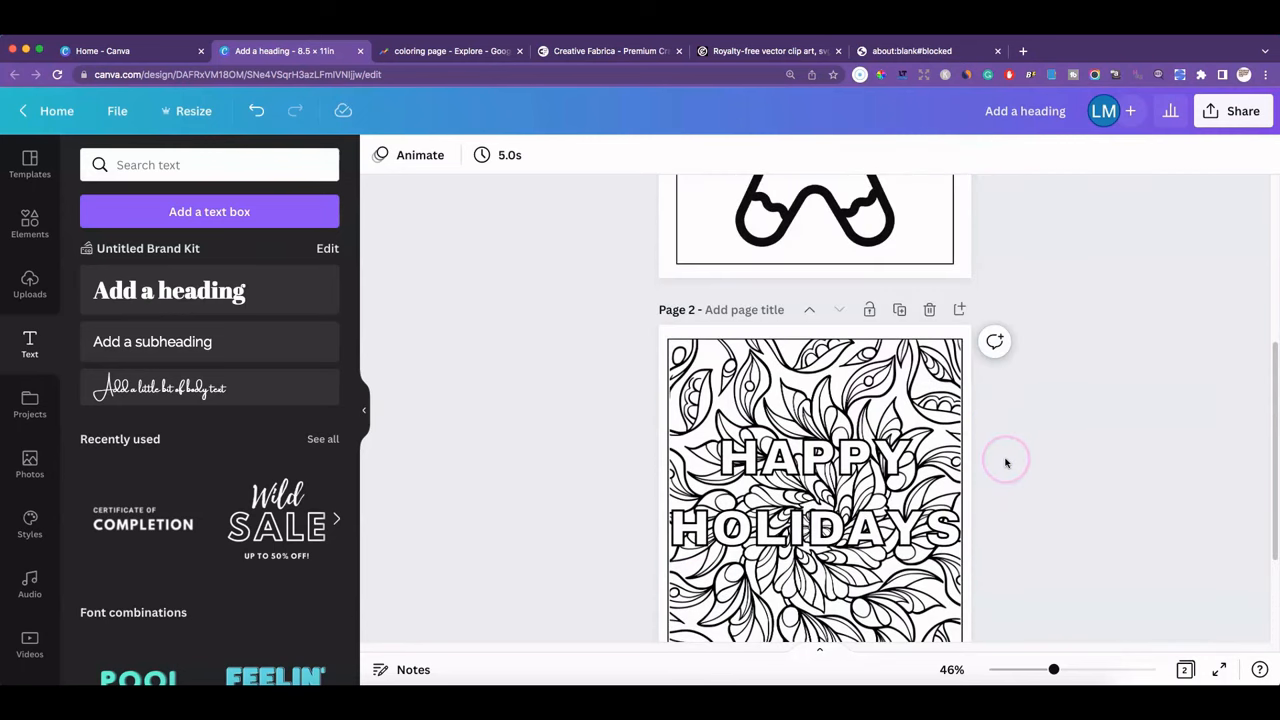
scroll(1006, 460, down, 3)
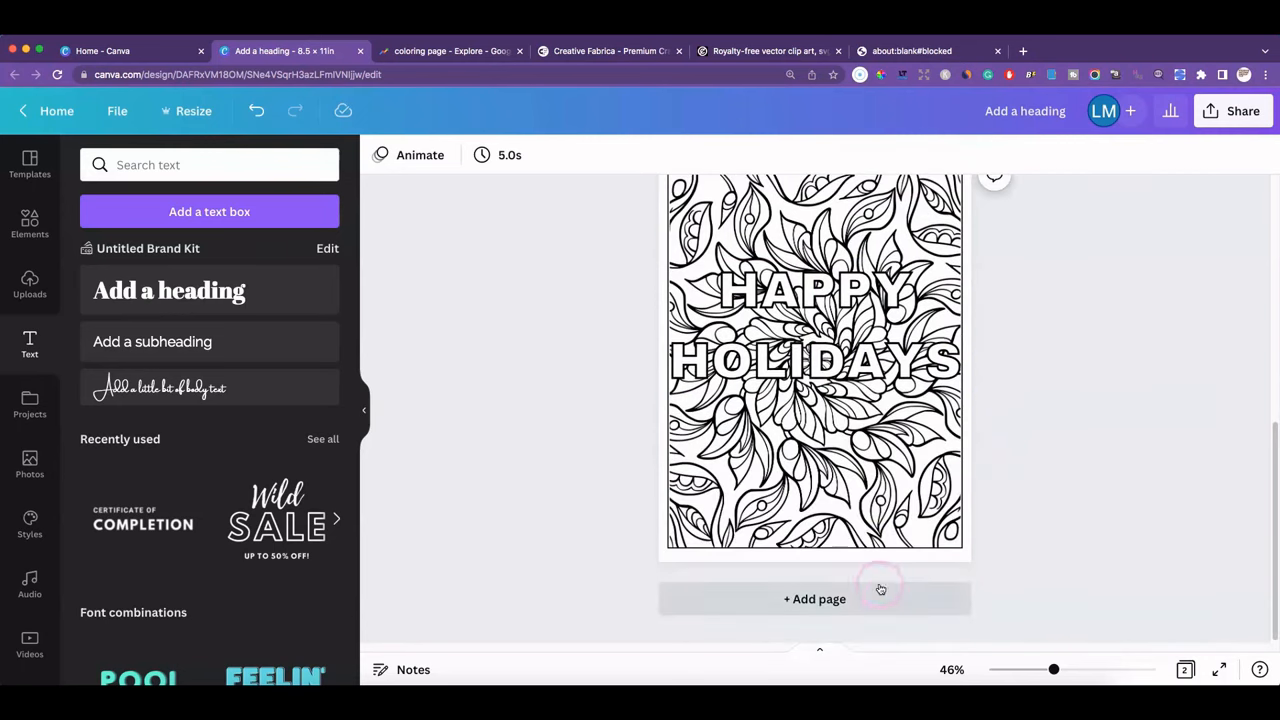
click(884, 598)
scroll(1030, 478, down, 3)
scroll(1037, 471, up, 3)
scroll(1037, 471, down, 1)
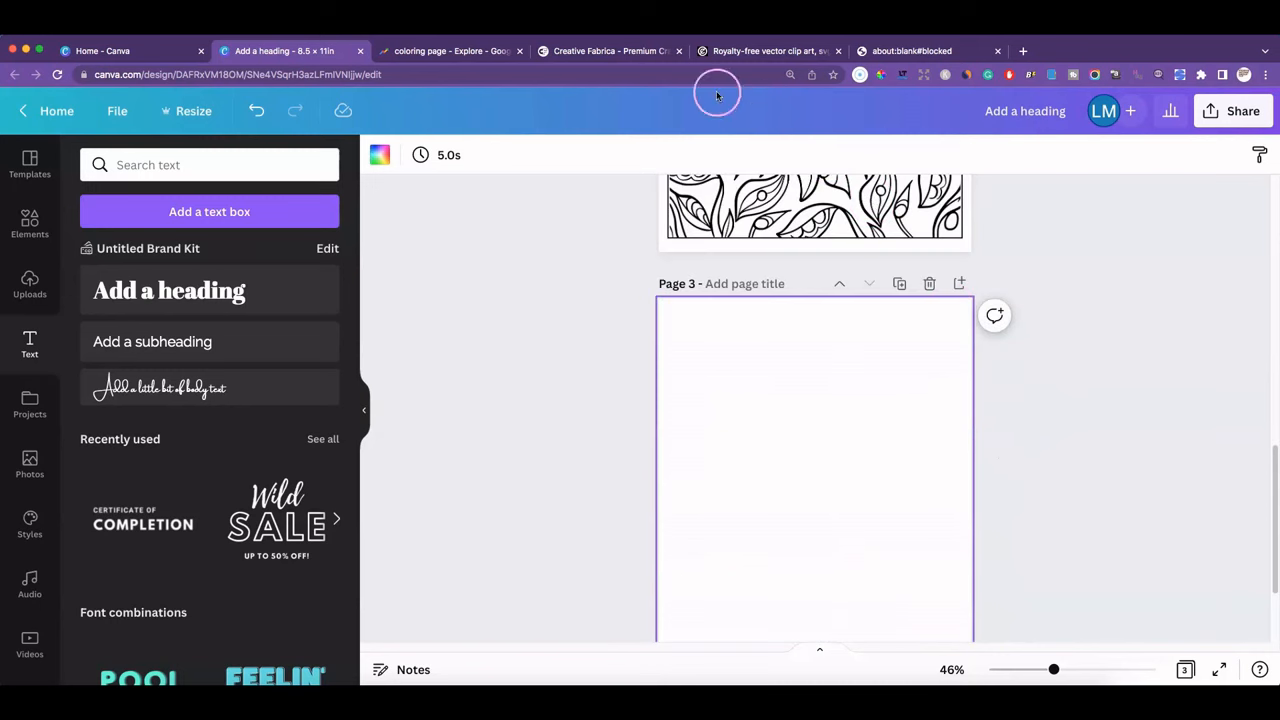
Switch to the Creative Fabrica site and open the Free Graphics section of its freebies
click(610, 51)
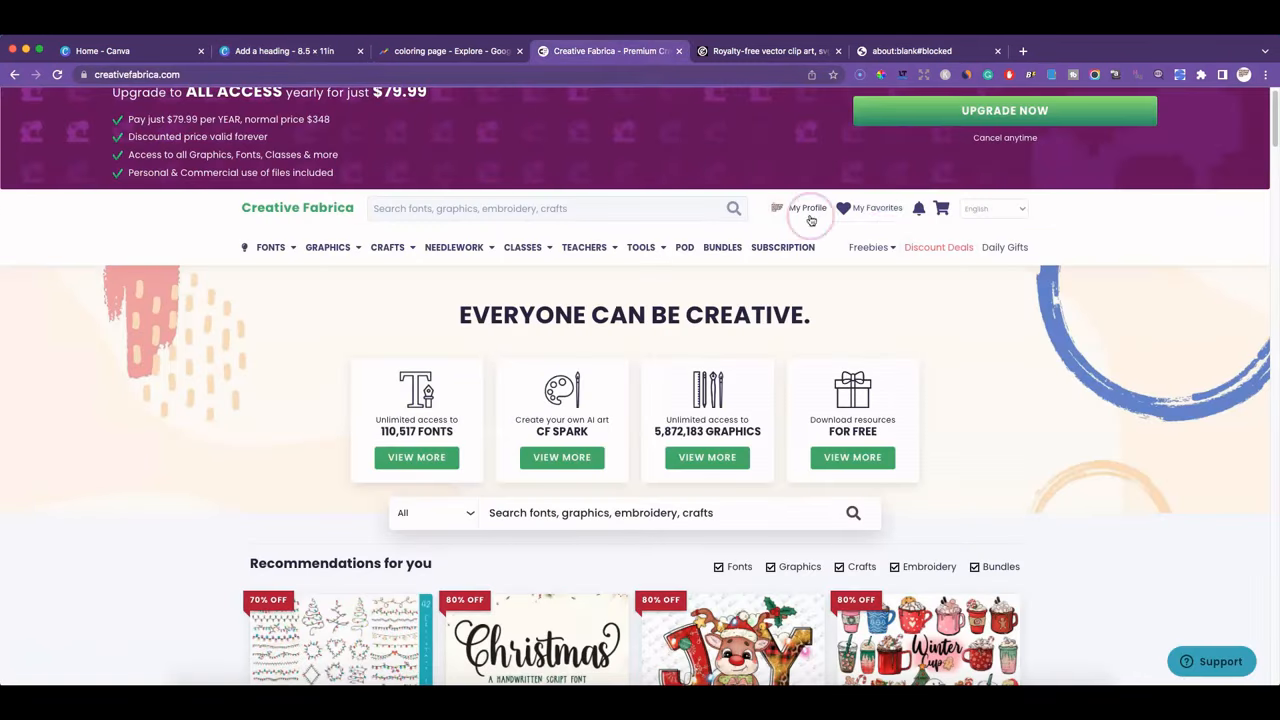
scroll(880, 322, down, 3)
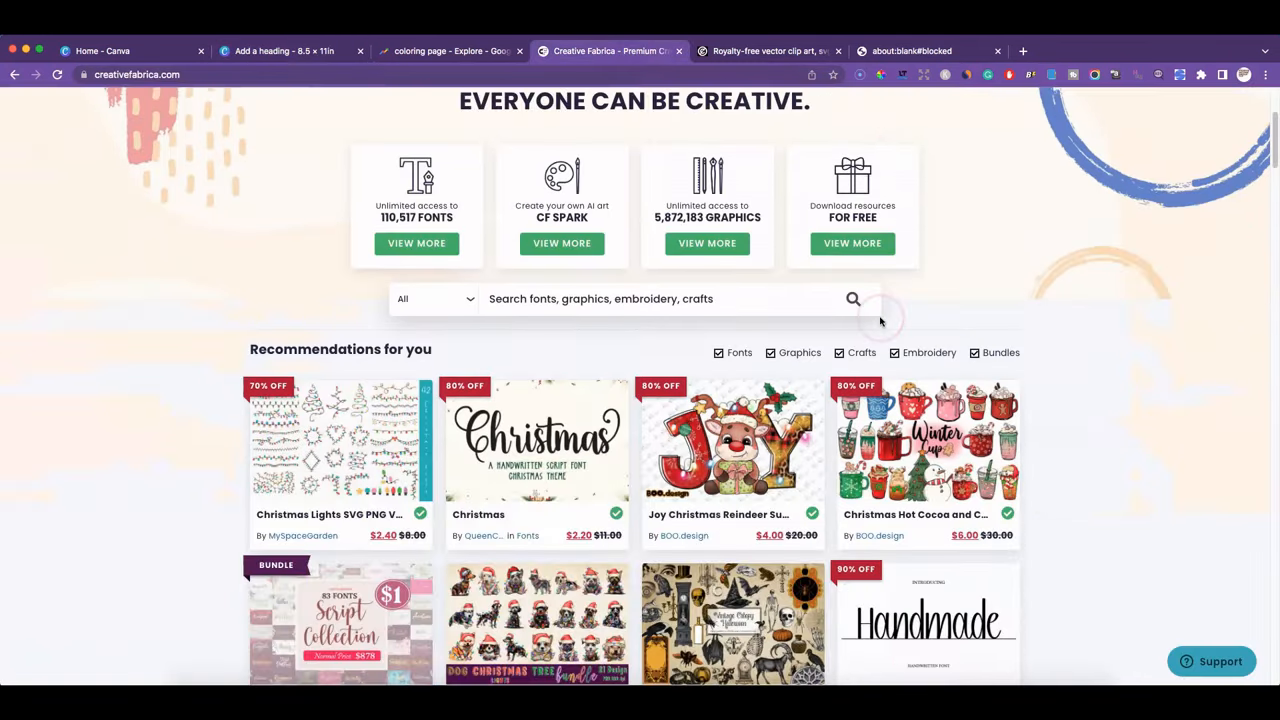
scroll(880, 322, up, 3)
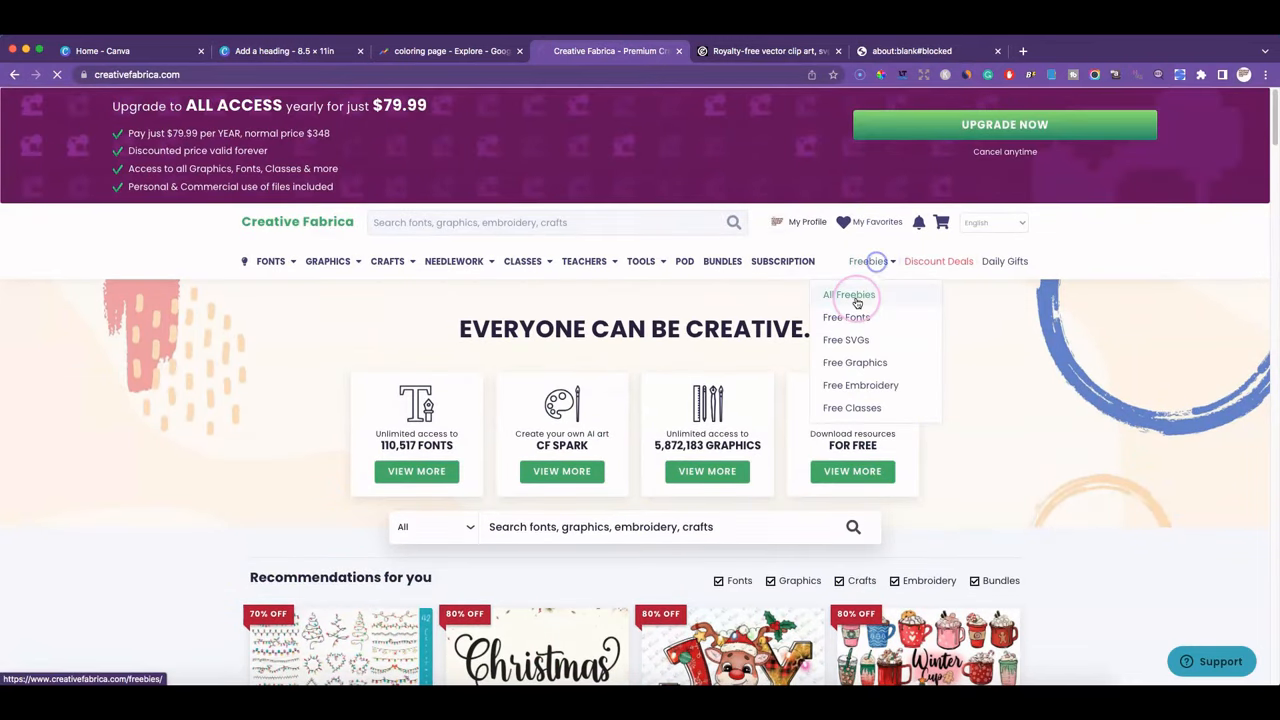
click(848, 294)
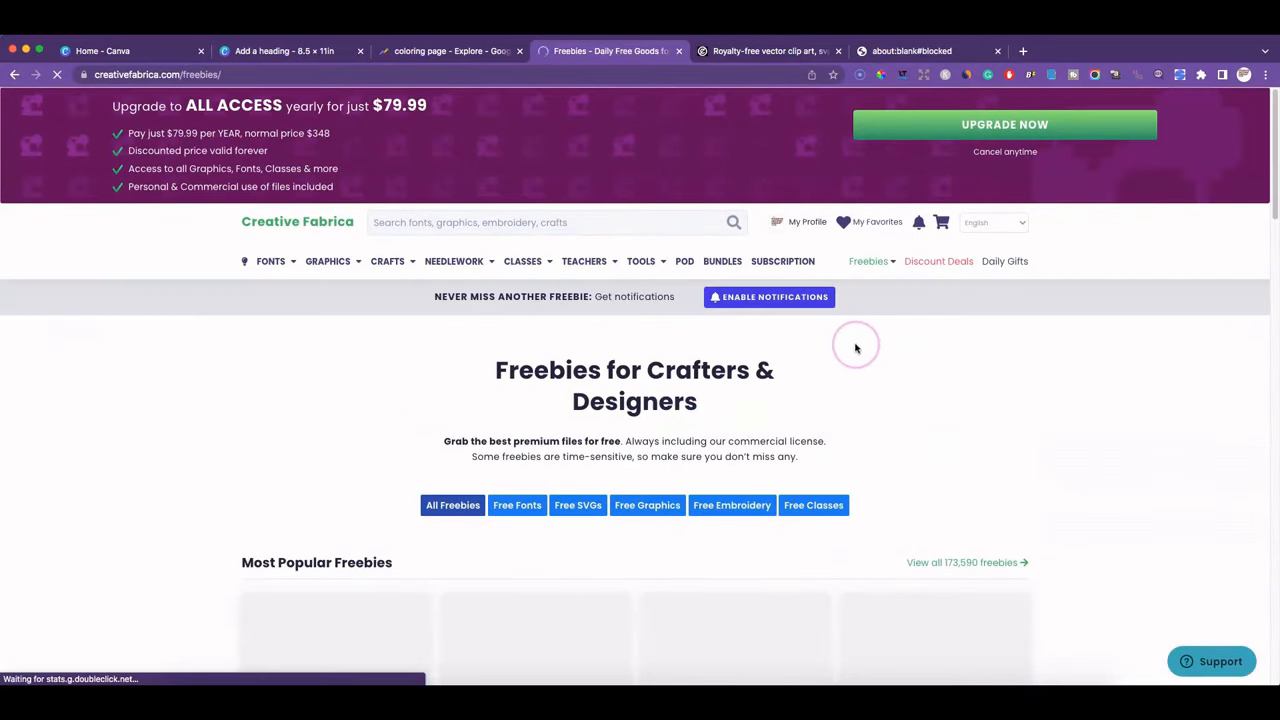
mouse_move(866, 260)
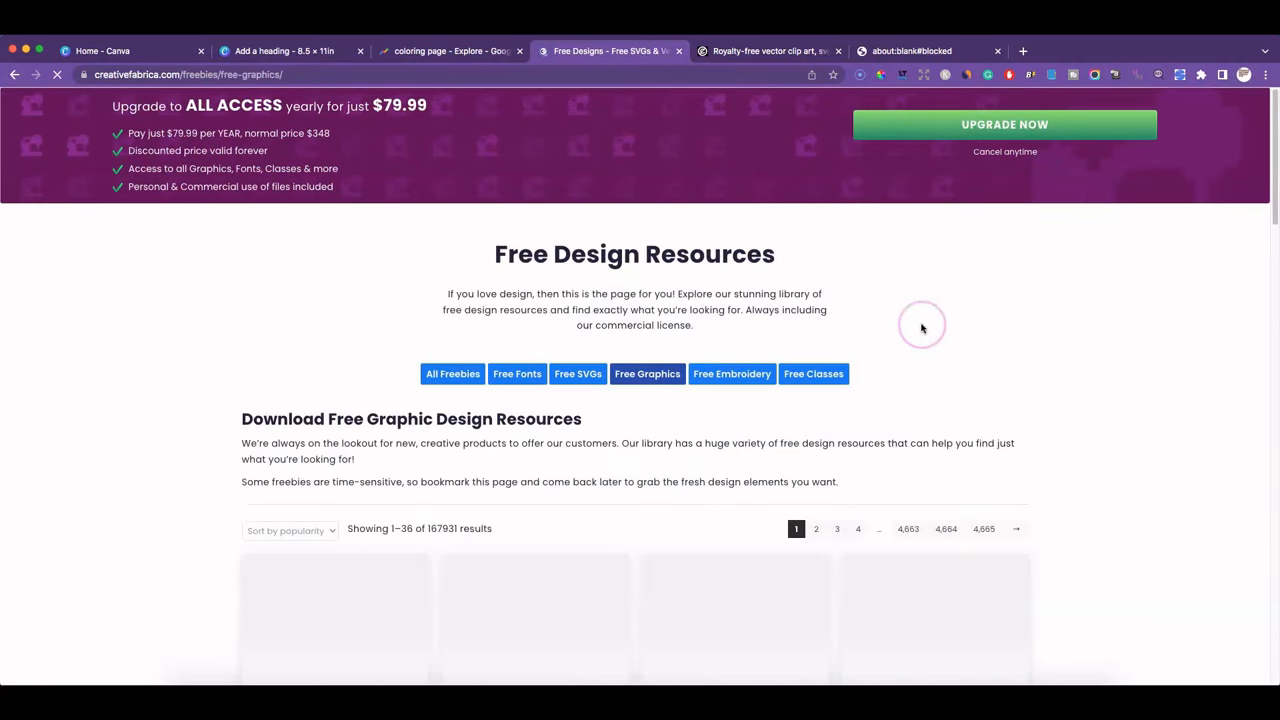
Look through the first page of free graphics for coloring artwork and continue to page 2
scroll(889, 323, down, 5)
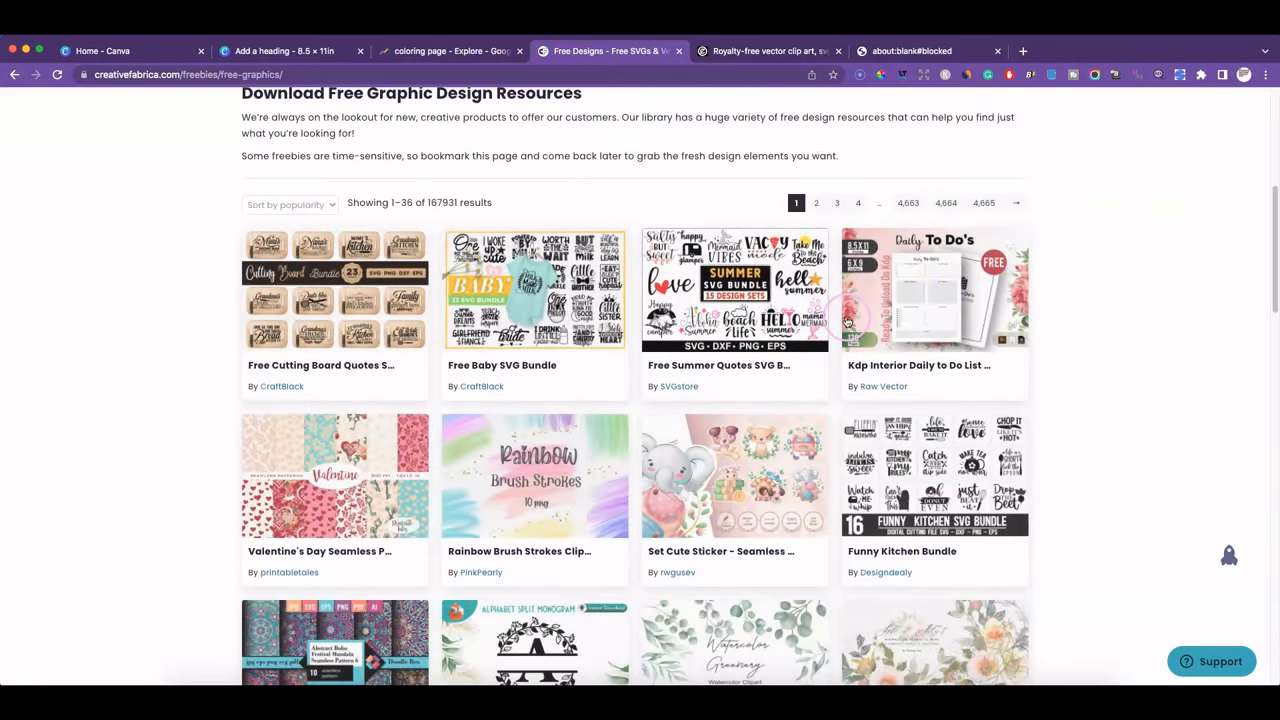
scroll(828, 320, down, 4)
scroll(830, 317, down, 4)
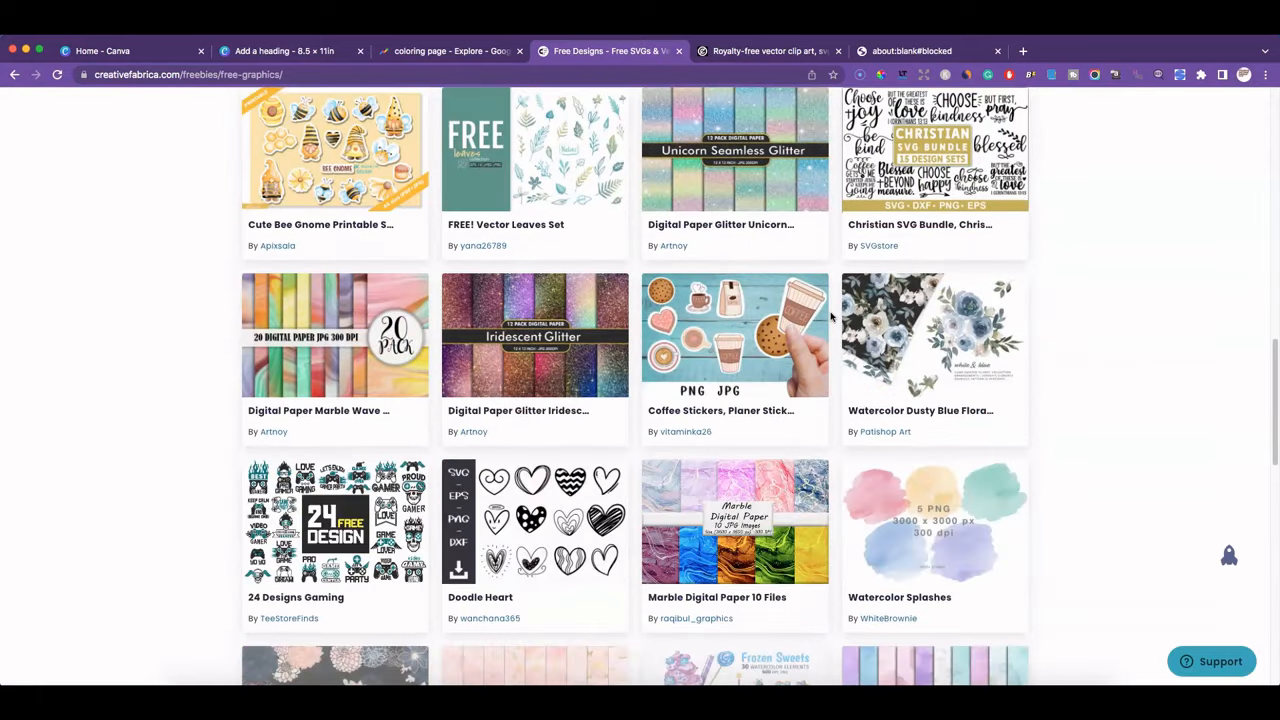
scroll(760, 345, down, 4)
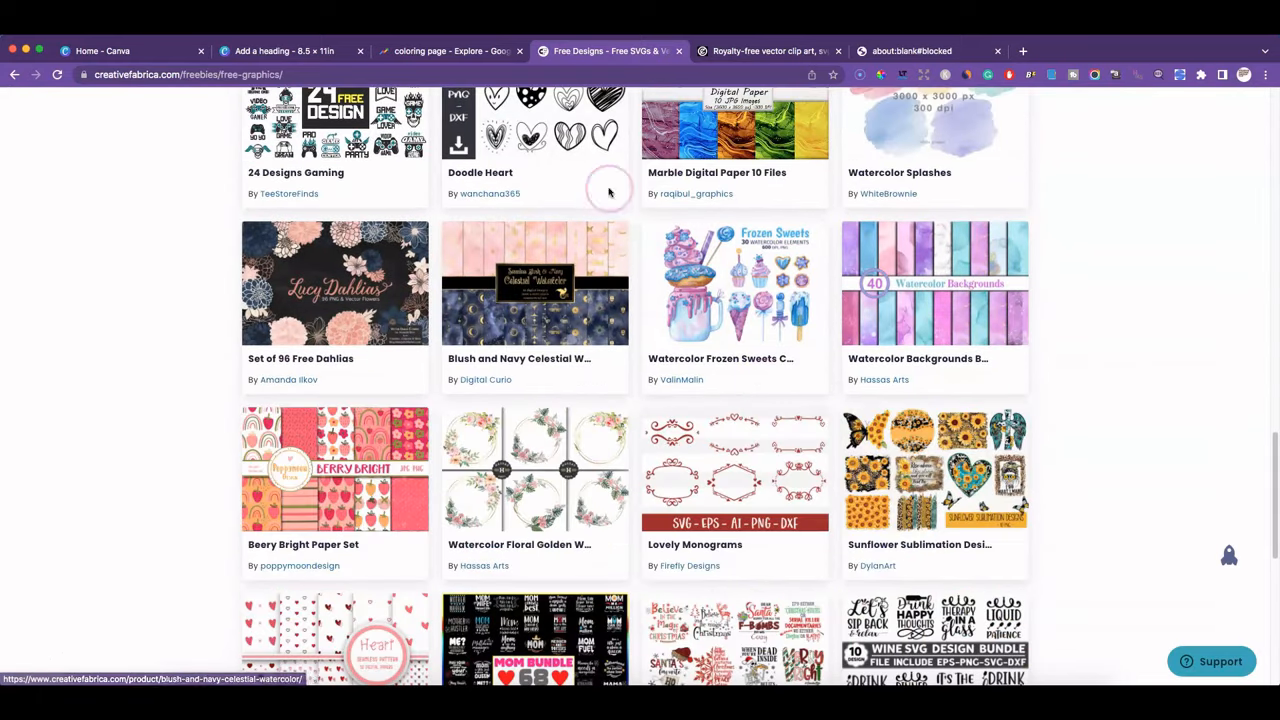
scroll(760, 289, down, 4)
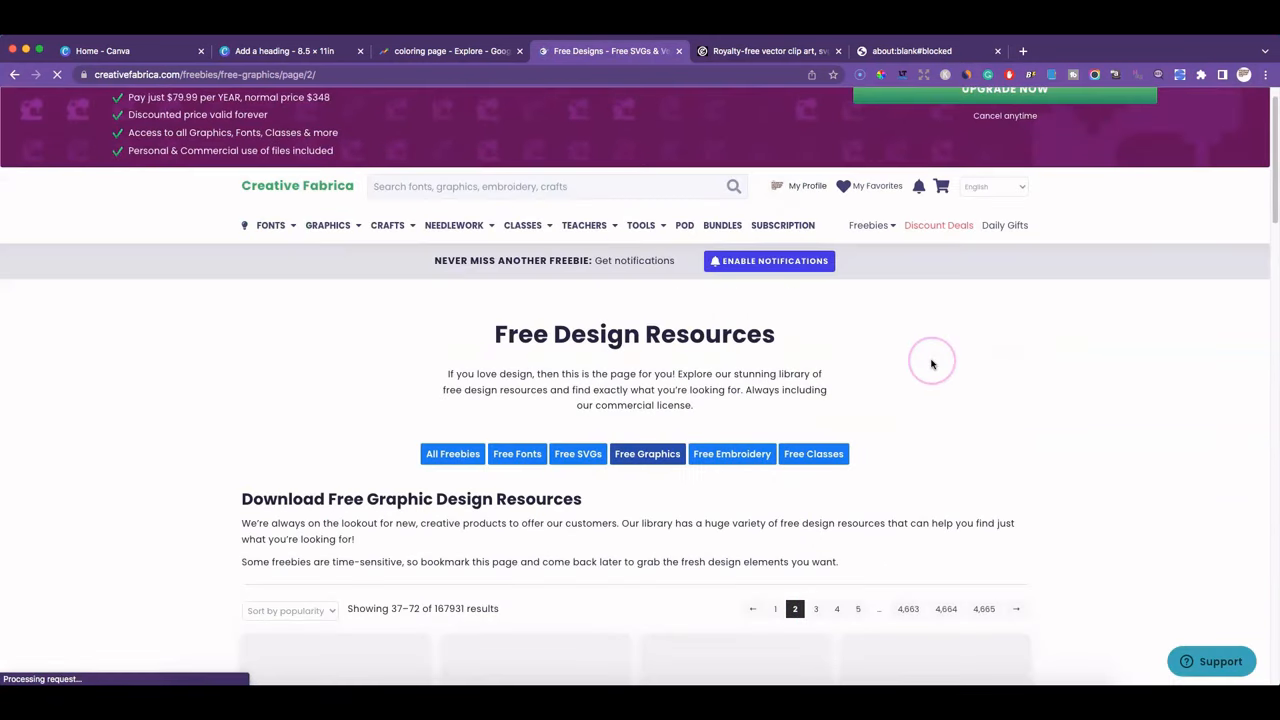
Examine the free graphics on page 2 for line art or designs usable in a coloring page
scroll(935, 360, down, 3)
scroll(920, 362, down, 3)
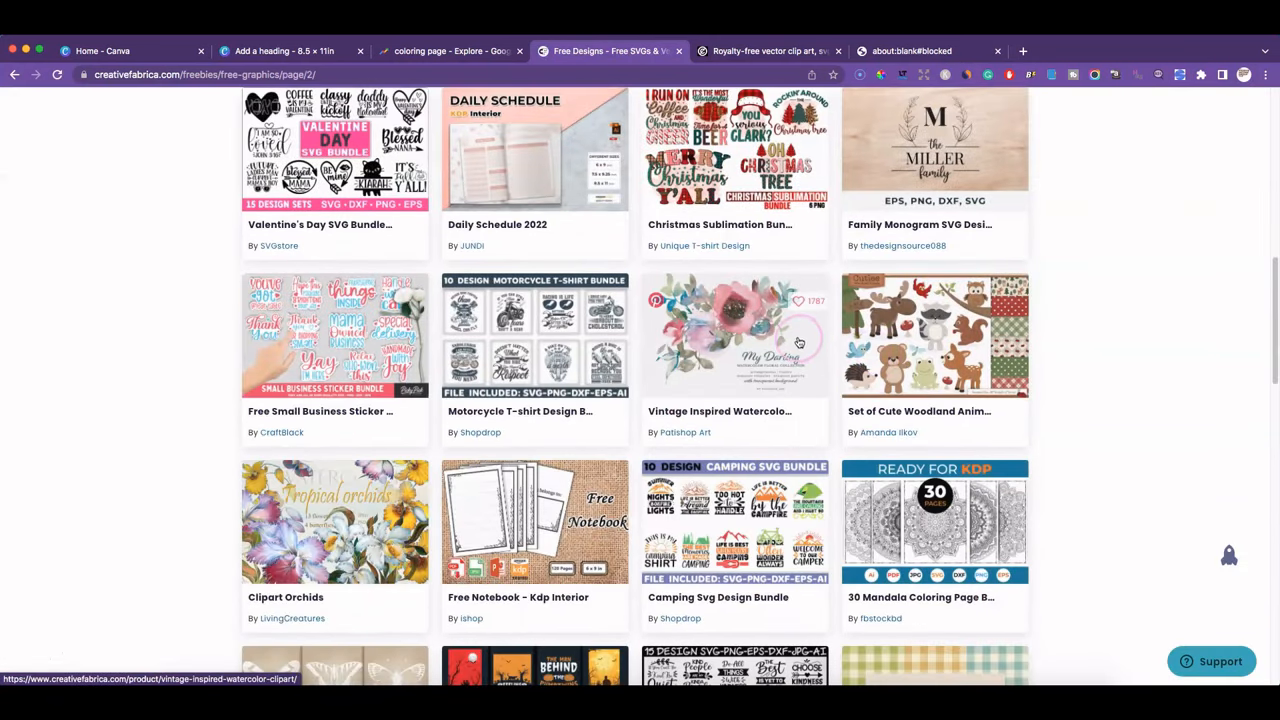
scroll(922, 365, down, 1)
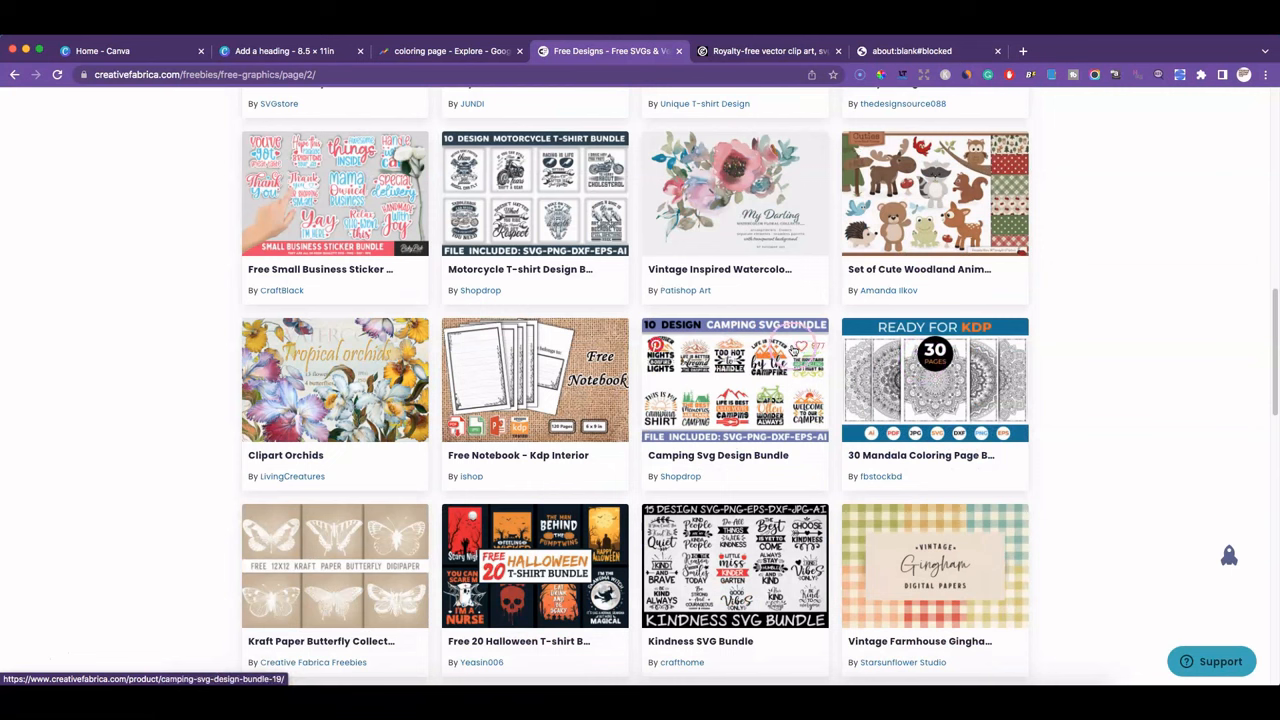
scroll(800, 382, down, 2)
scroll(800, 384, up, 2)
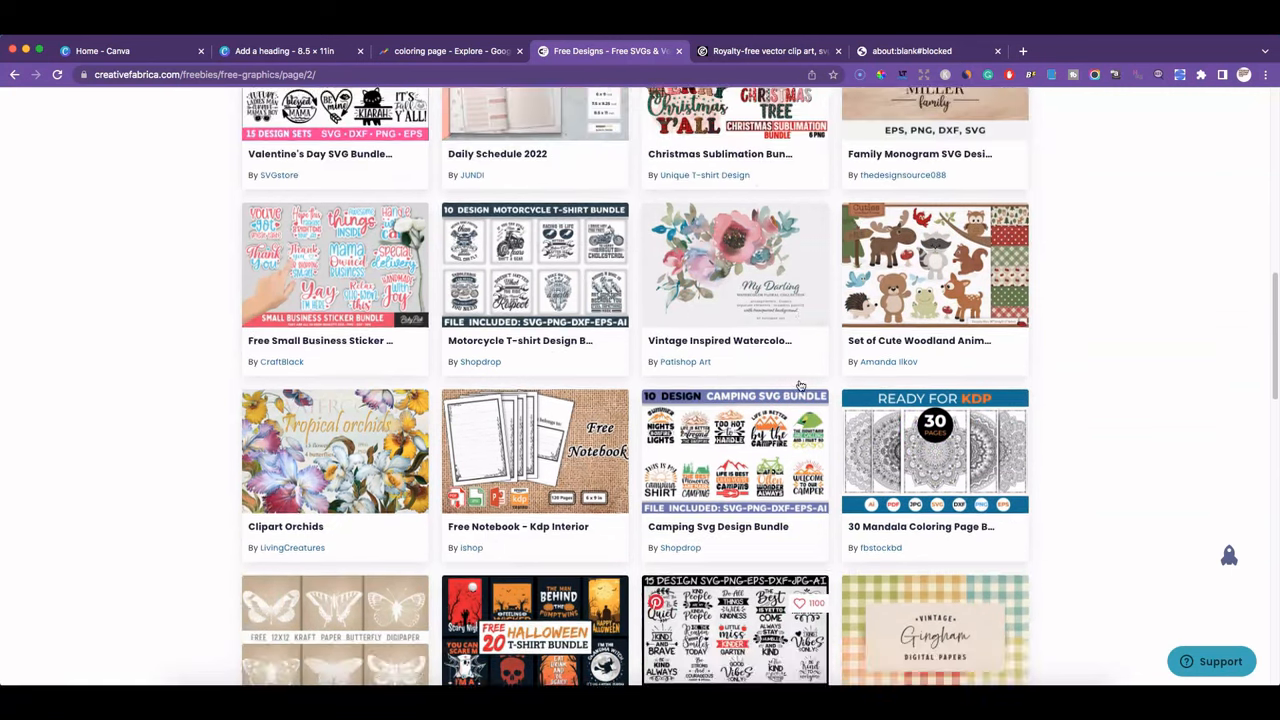
scroll(800, 386, down, 3)
scroll(800, 386, down, 2)
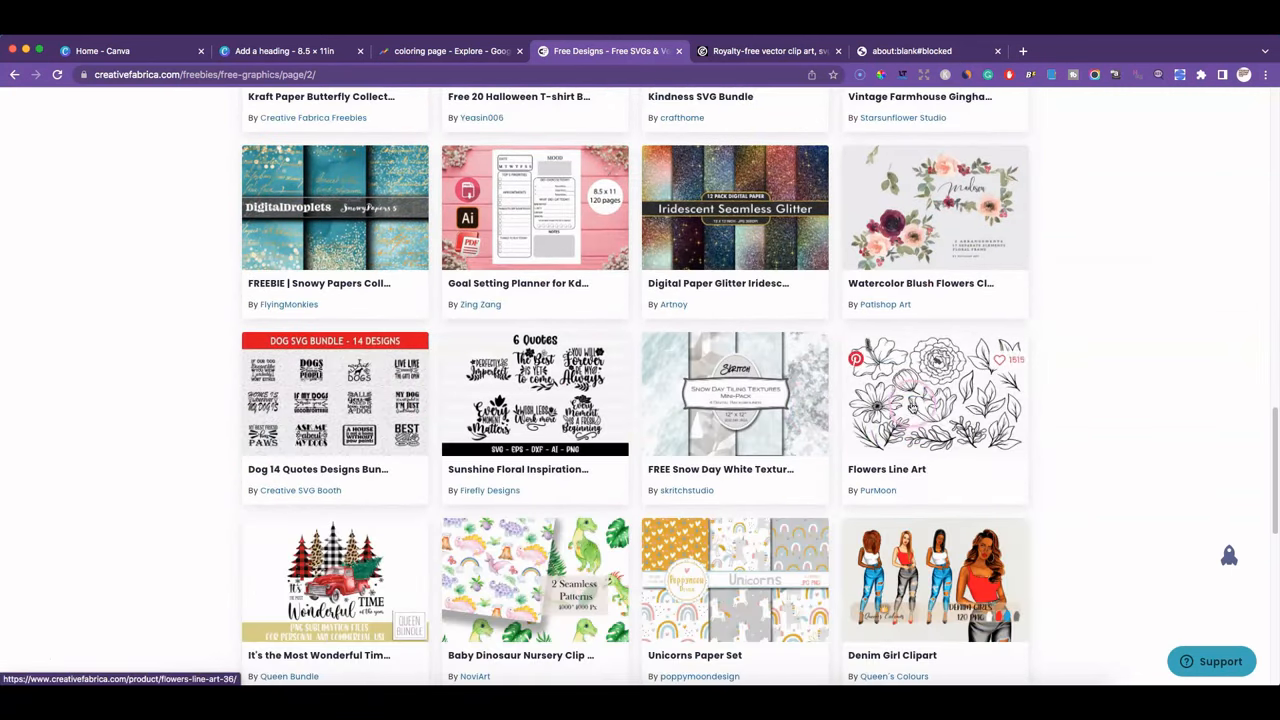
scroll(832, 392, down, 5)
Go to page 3 of the free graphics and open the "Animal Cute Template Doodles Coloring" product
scroll(832, 392, up, 4)
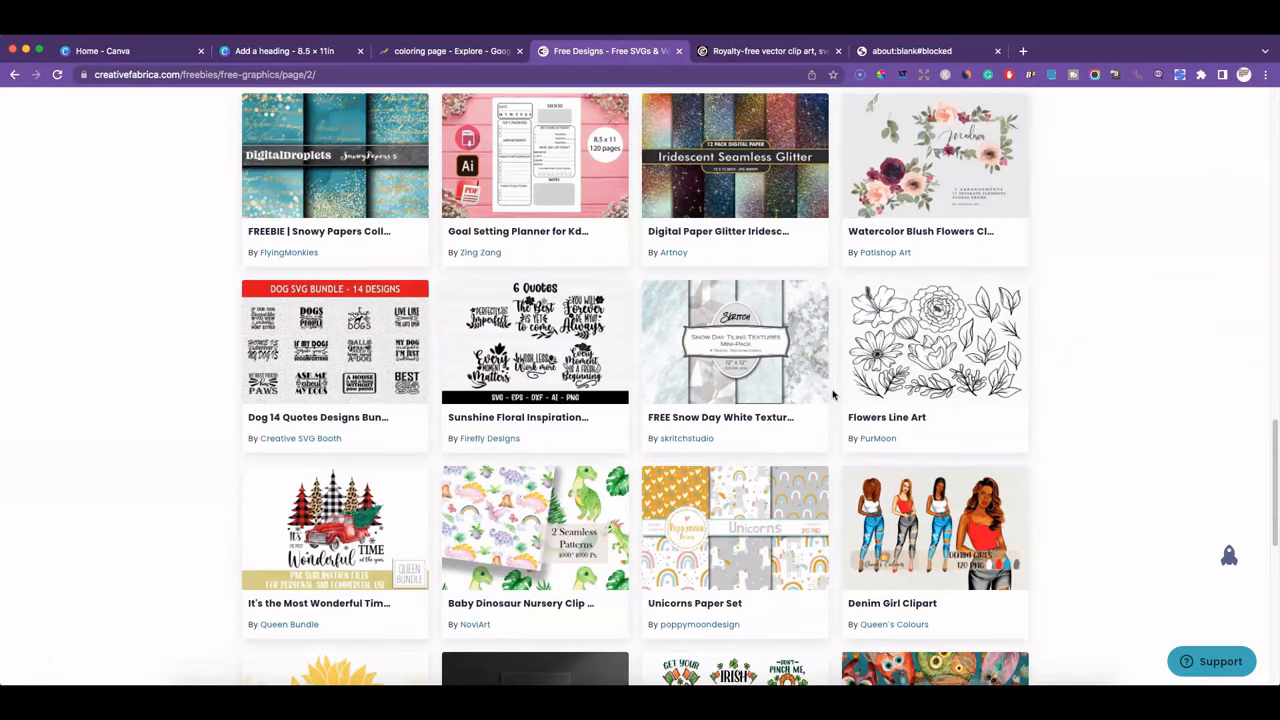
scroll(890, 590, down, 2)
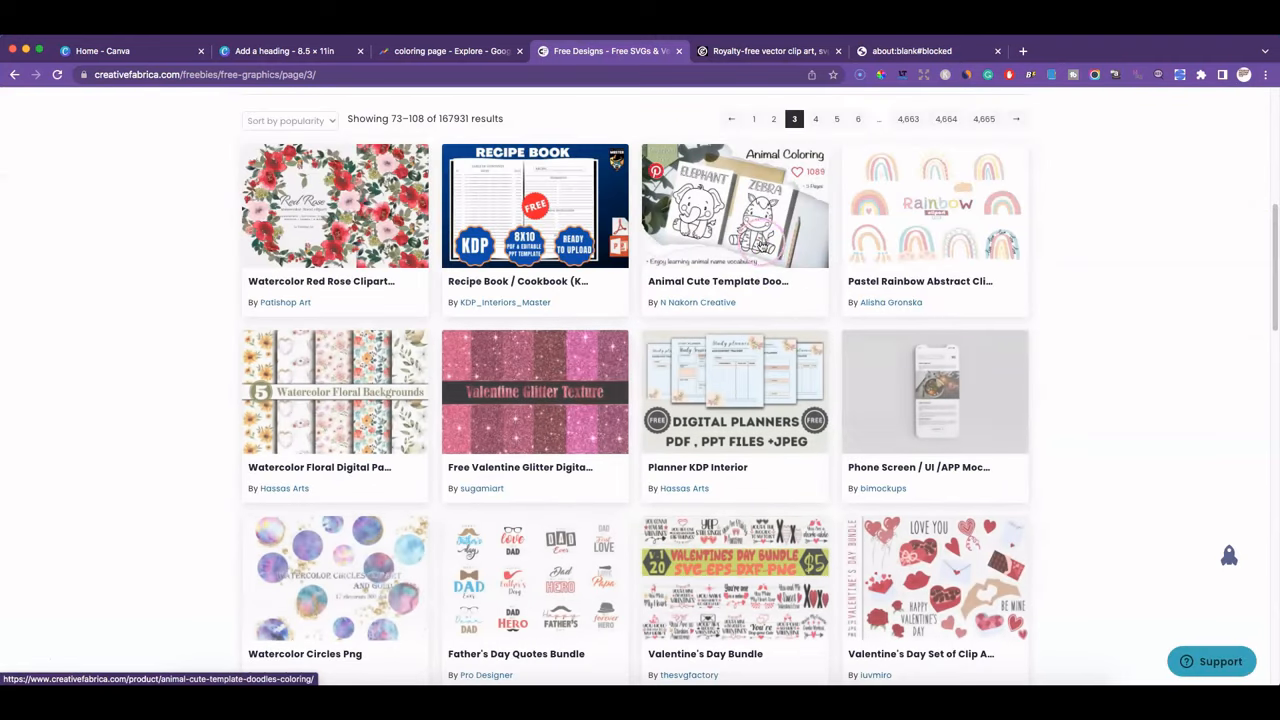
click(725, 219)
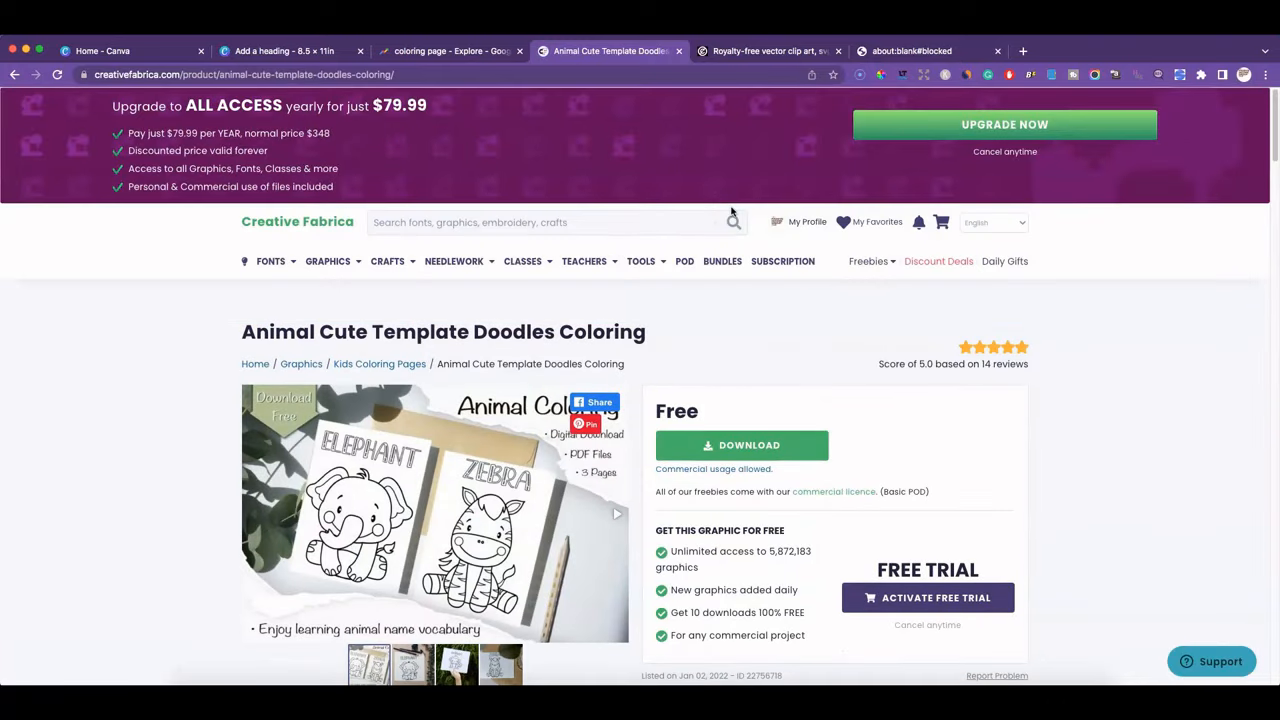
Download the free Animal Cute Template Doodles Coloring product and open its extracted Coloring Pages Animal folder
click(752, 445)
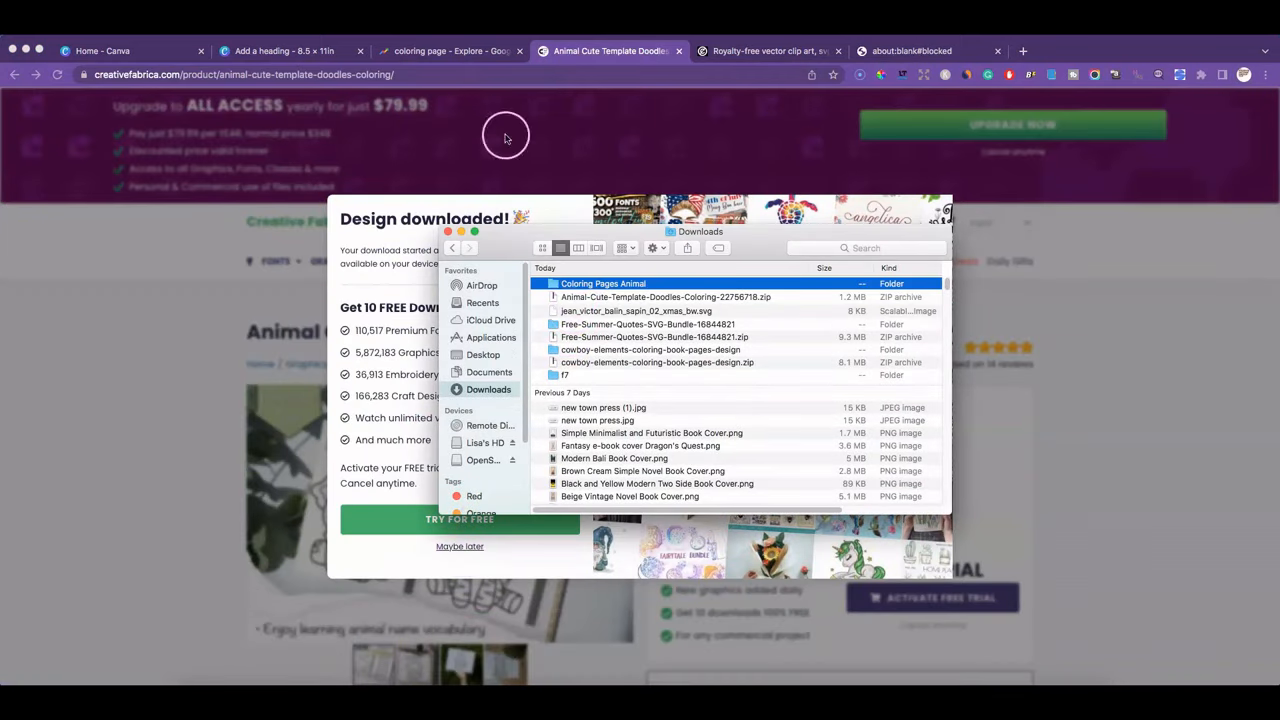
double_click(566, 284)
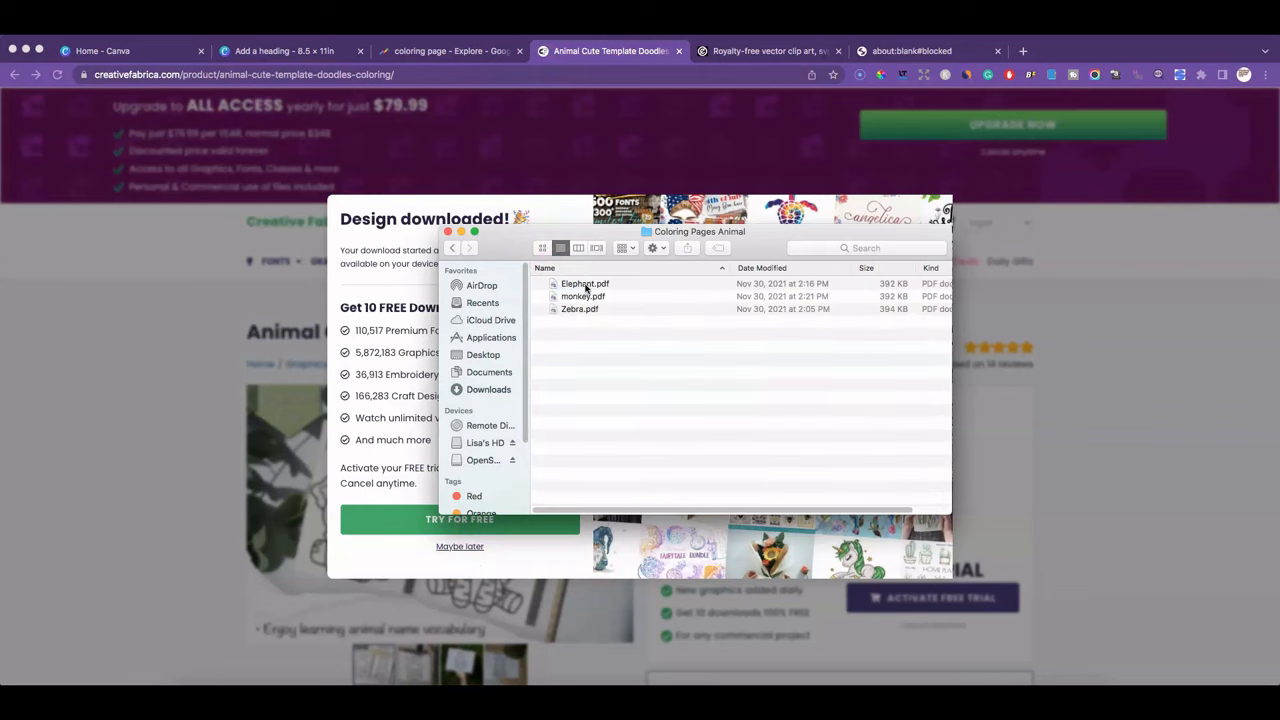
Switch to the 8.5 × 11 in Canva design and import Elephant.pdf from the Coloring Pages Animal folder
click(340, 55)
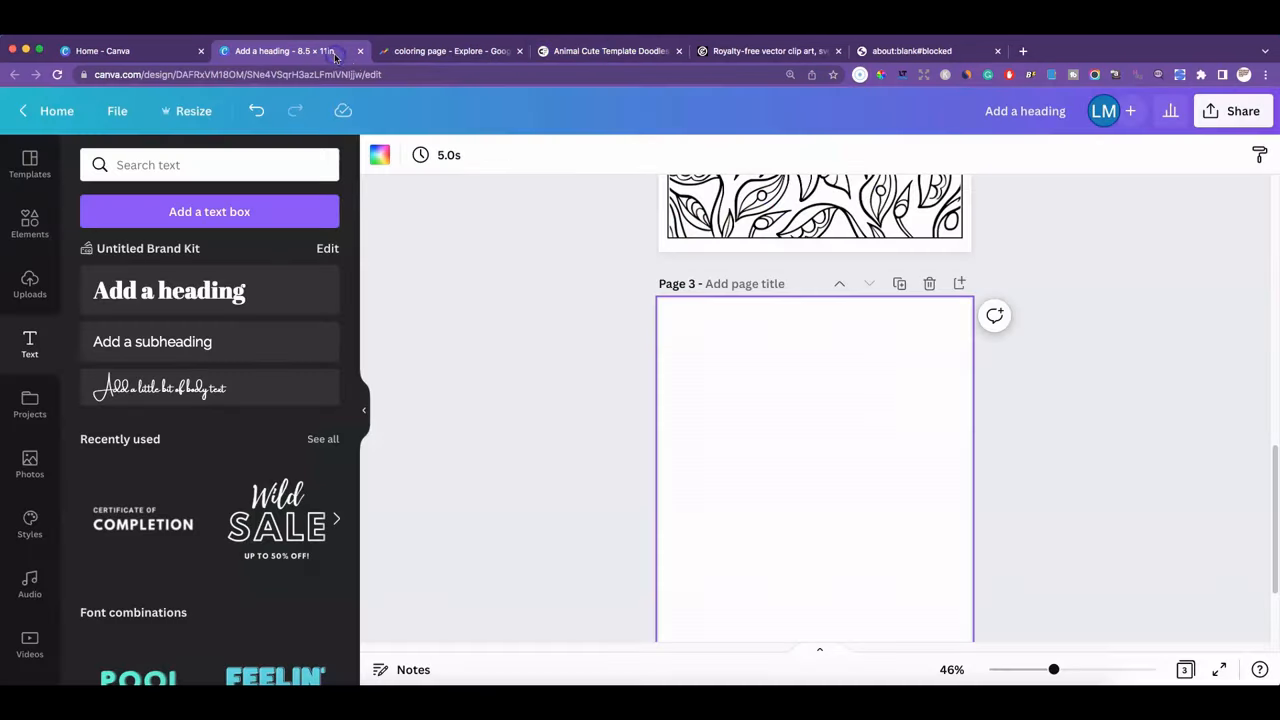
click(30, 285)
click(139, 207)
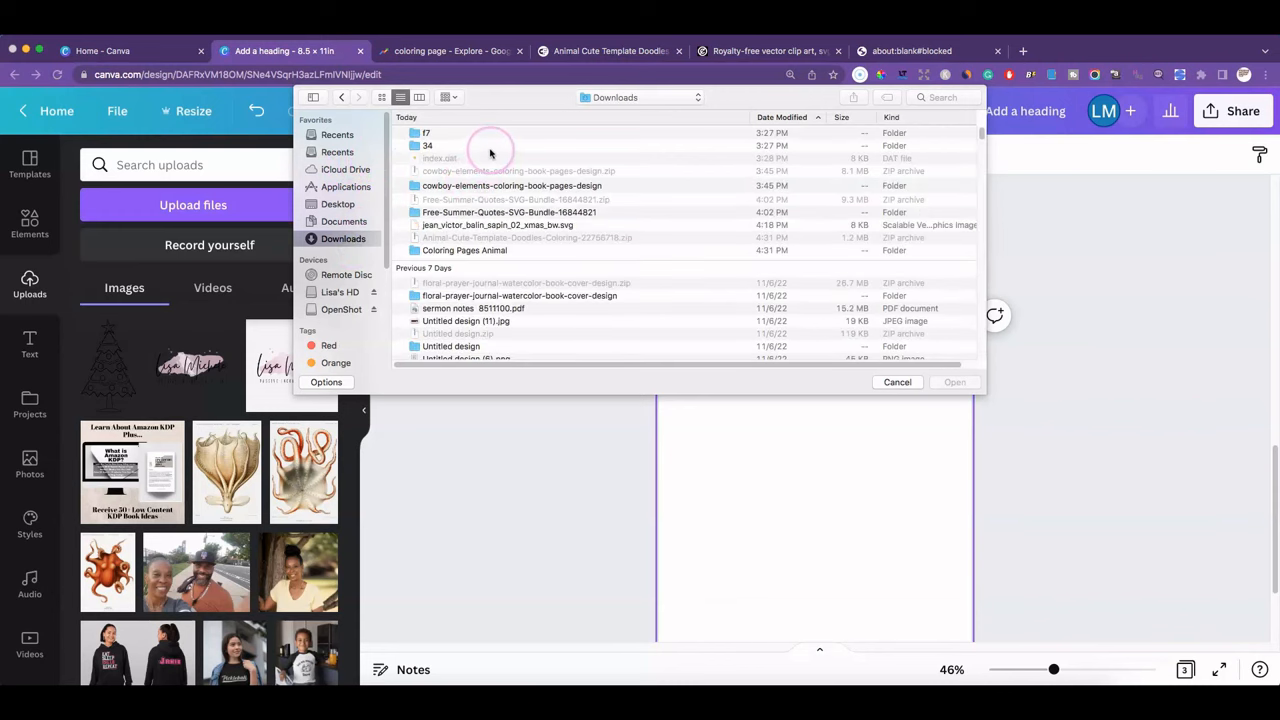
click(497, 251)
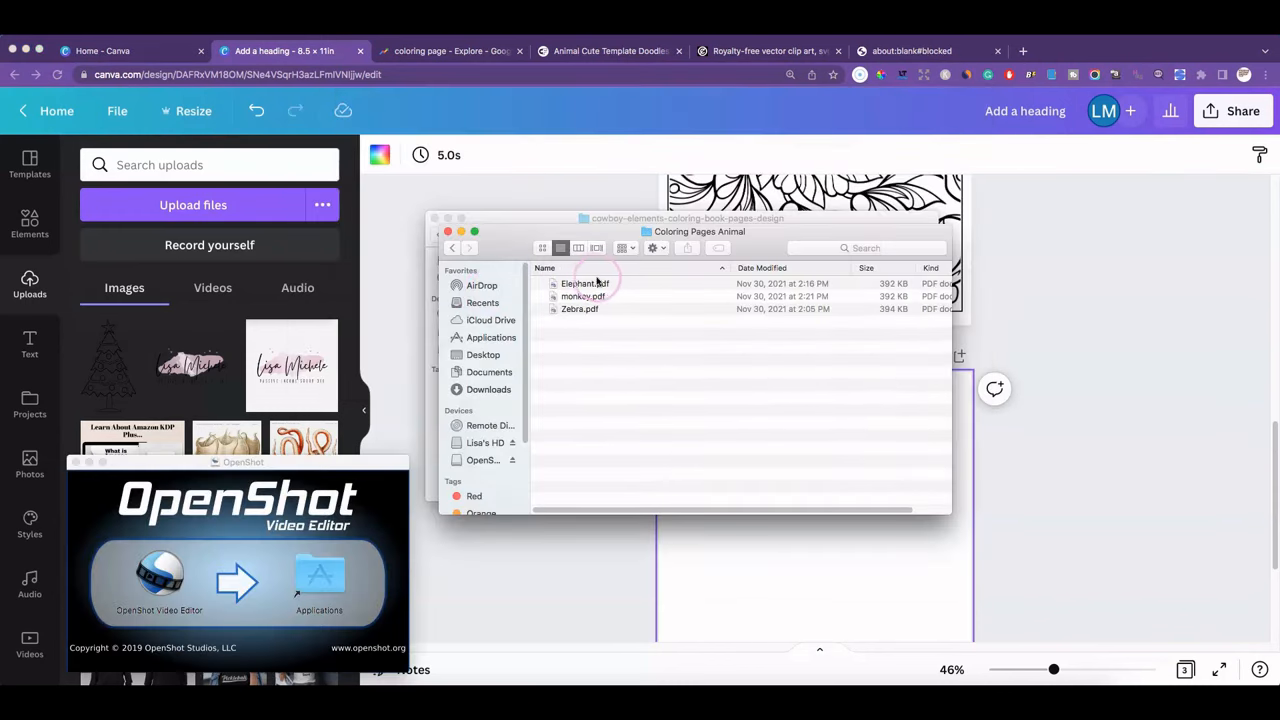
click(608, 284)
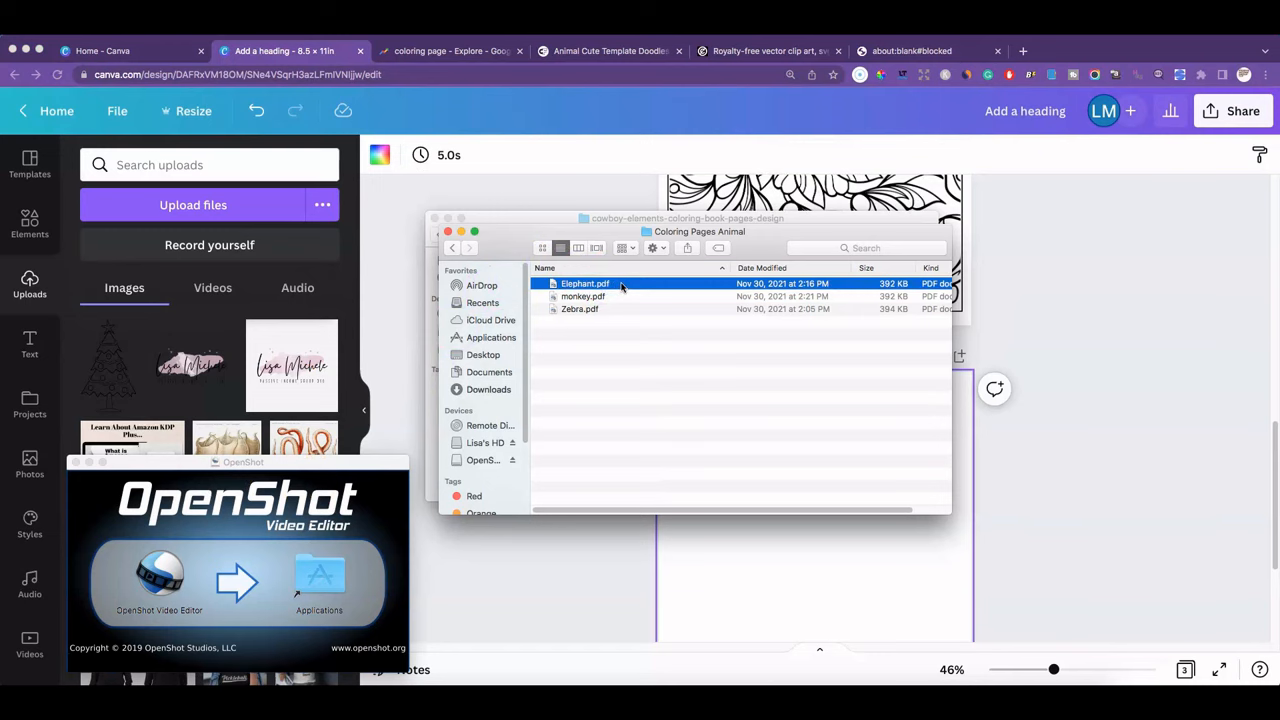
drag(818, 578, 831, 572)
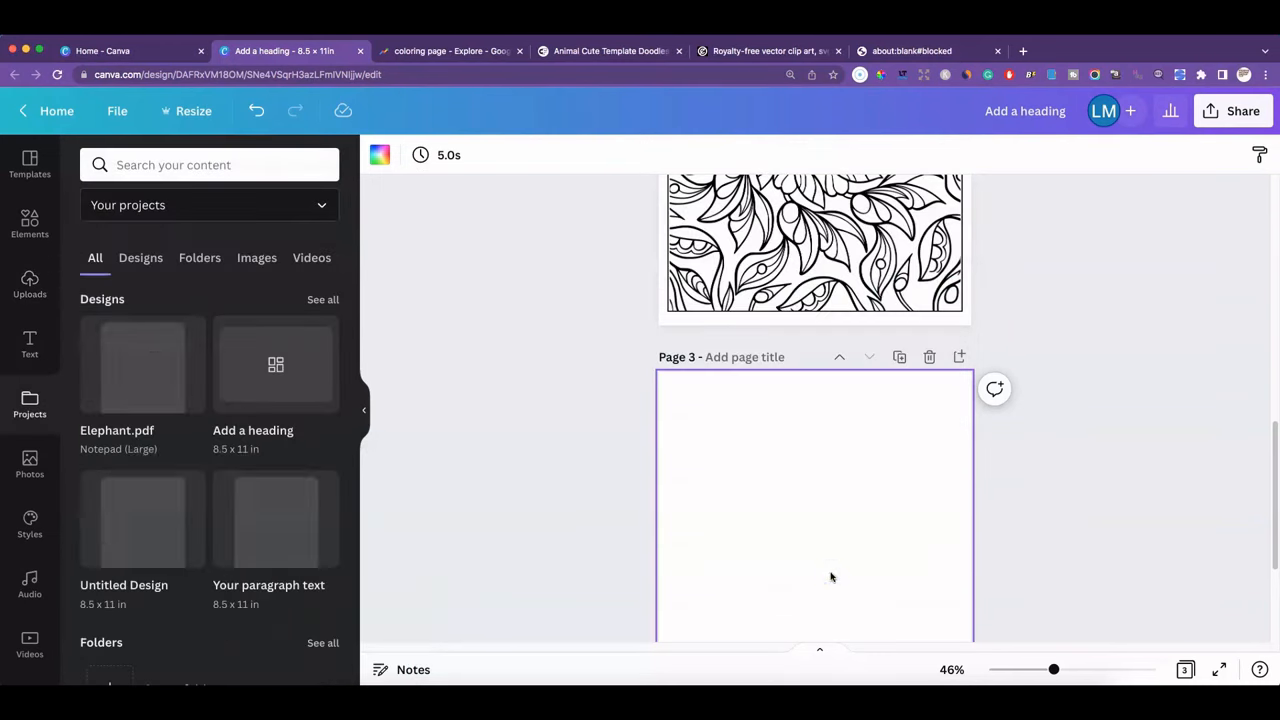
Place the imported elephant artwork on blank page 3 and center it so its frame fills the page
click(817, 510)
drag(160, 385, 871, 431)
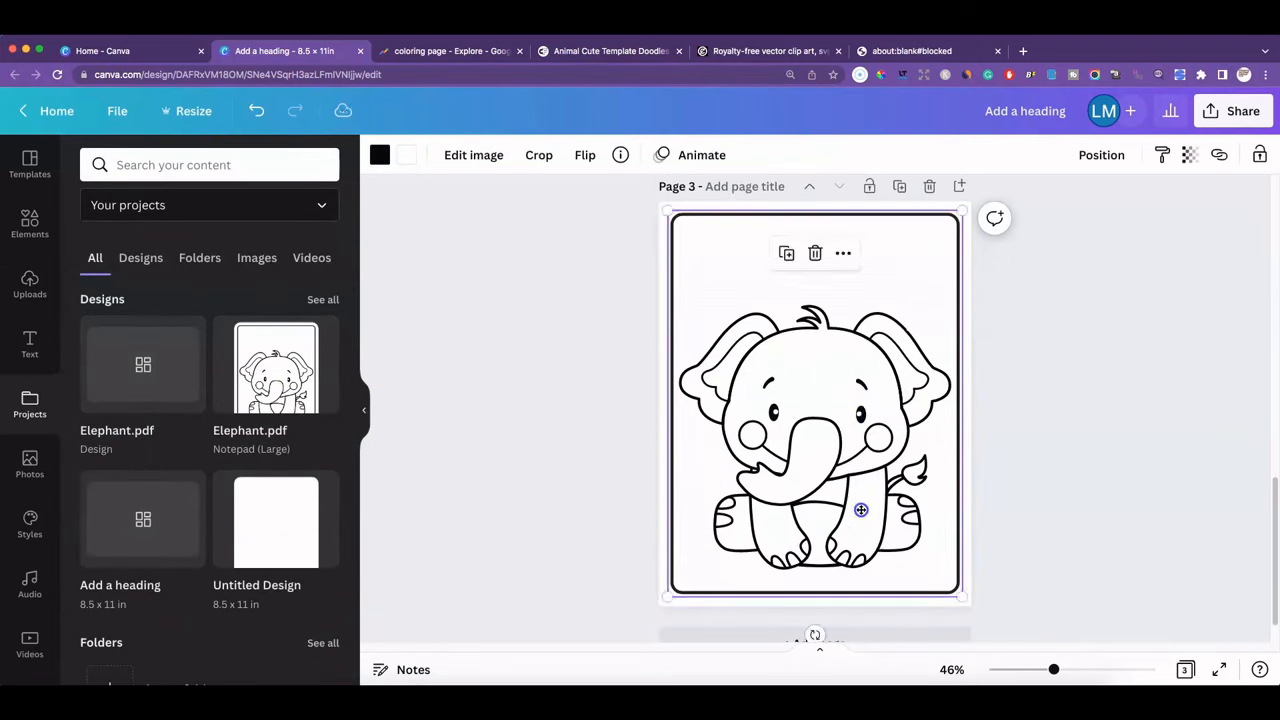
drag(860, 509, 861, 414)
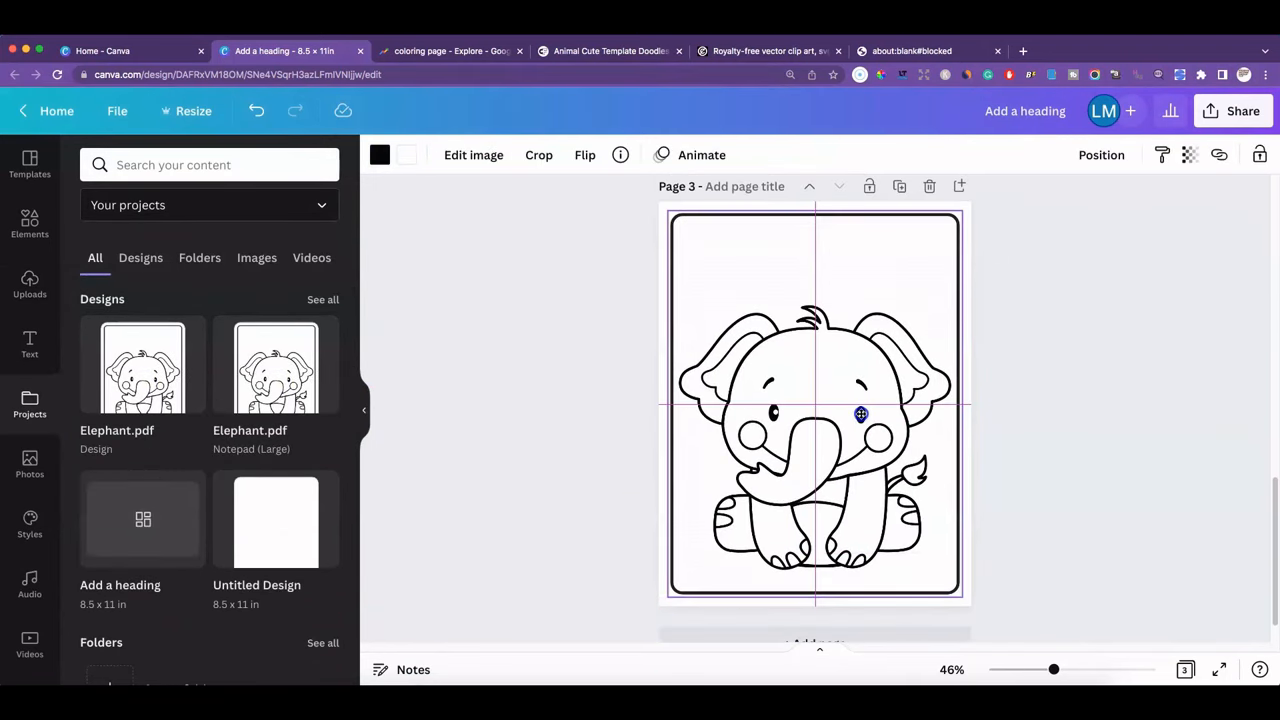
click(1052, 458)
click(1236, 465)
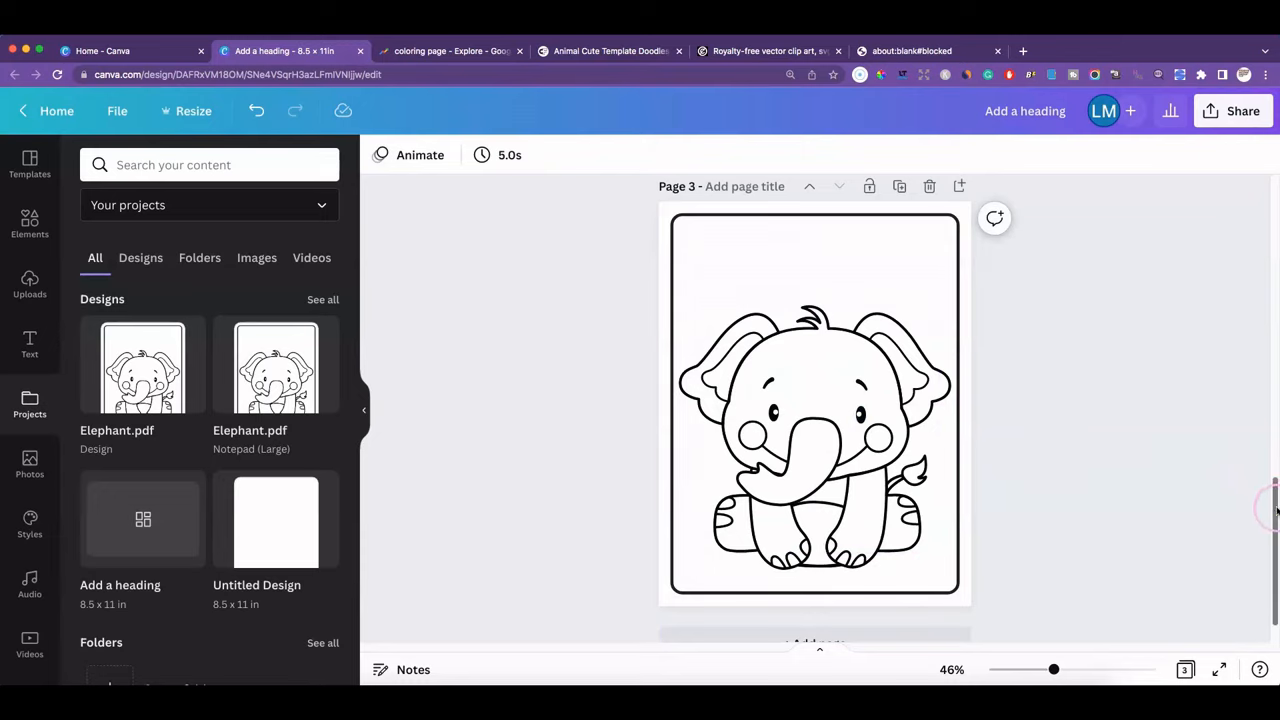
drag(1275, 508, 1273, 488)
click(1028, 365)
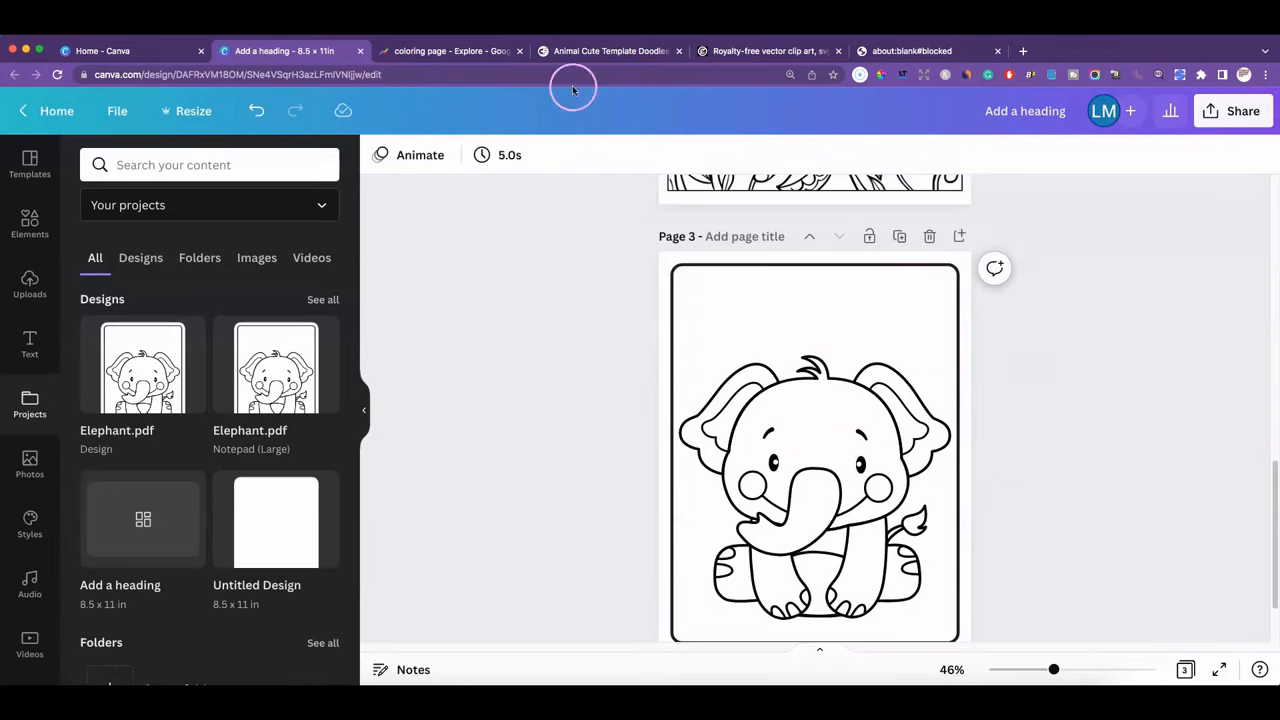
Return to Creative Fabrica, dismiss the free-trial offer and open the All Freebies section
click(578, 51)
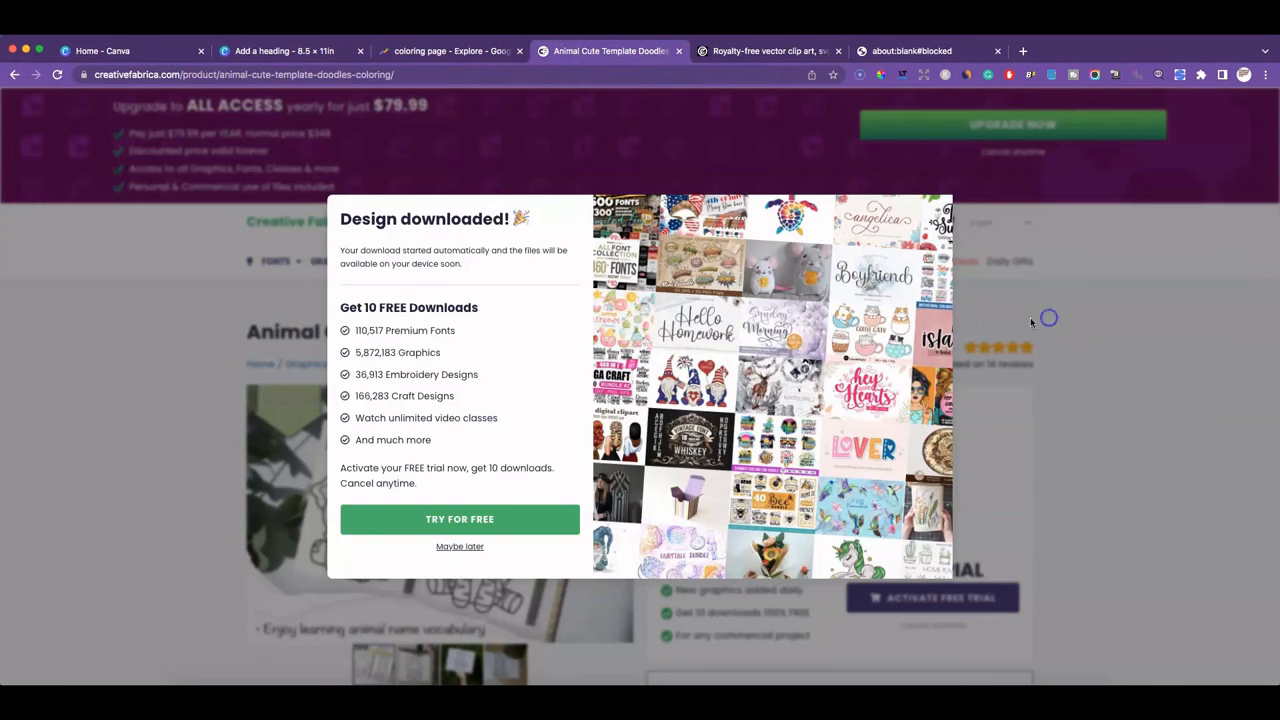
click(459, 546)
mouse_move(866, 258)
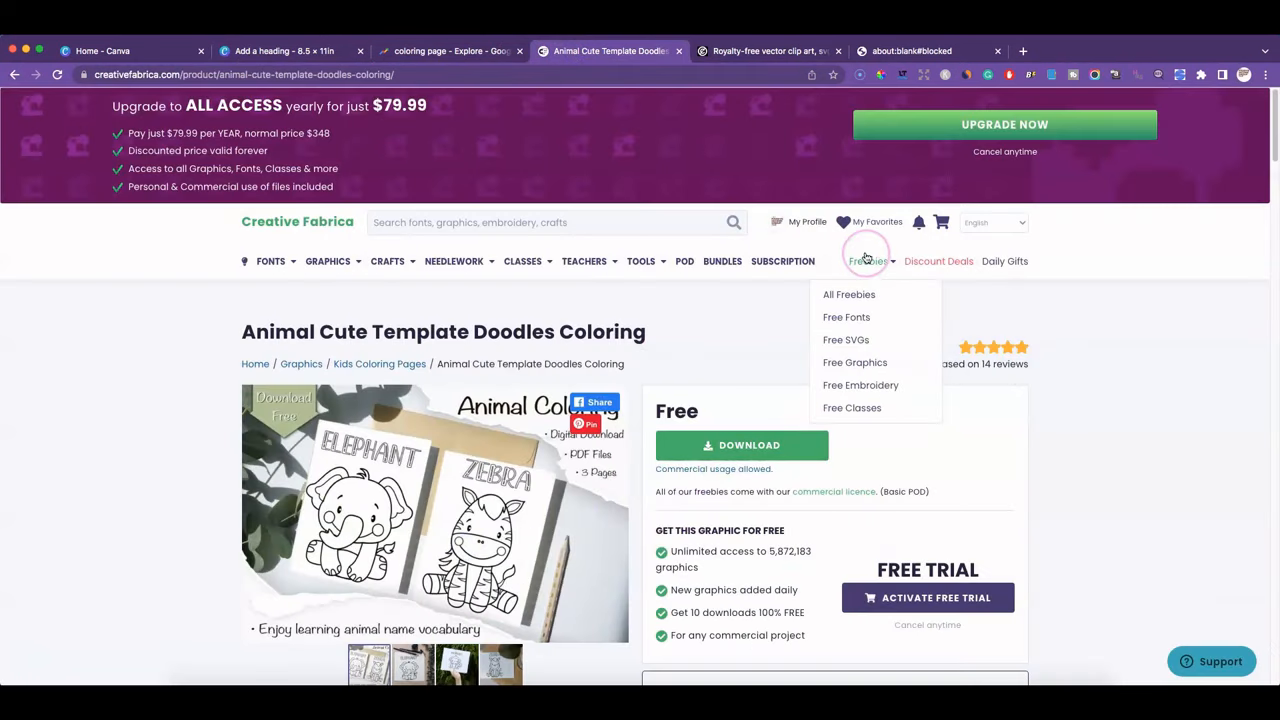
click(859, 296)
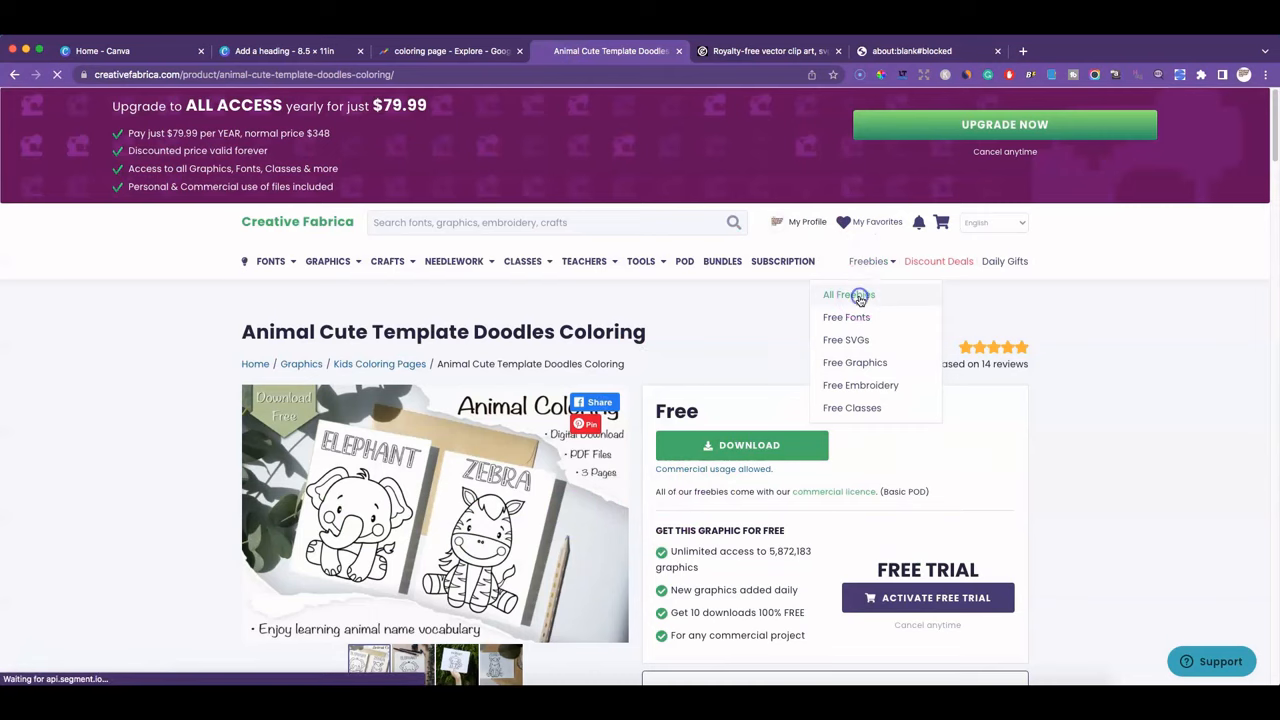
Look through the Most Popular Freebies on Creative Fabrica for fonts and graphics usable in coloring pages
scroll(835, 362, down, 1)
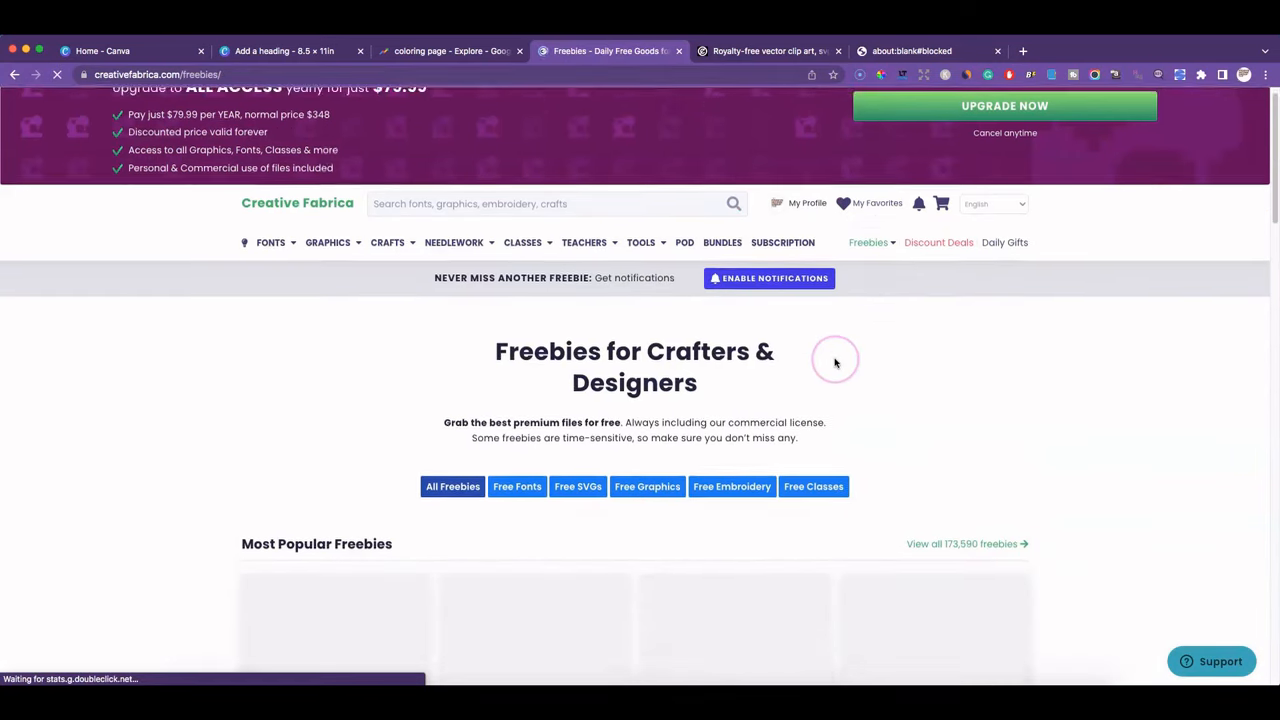
scroll(835, 362, down, 3)
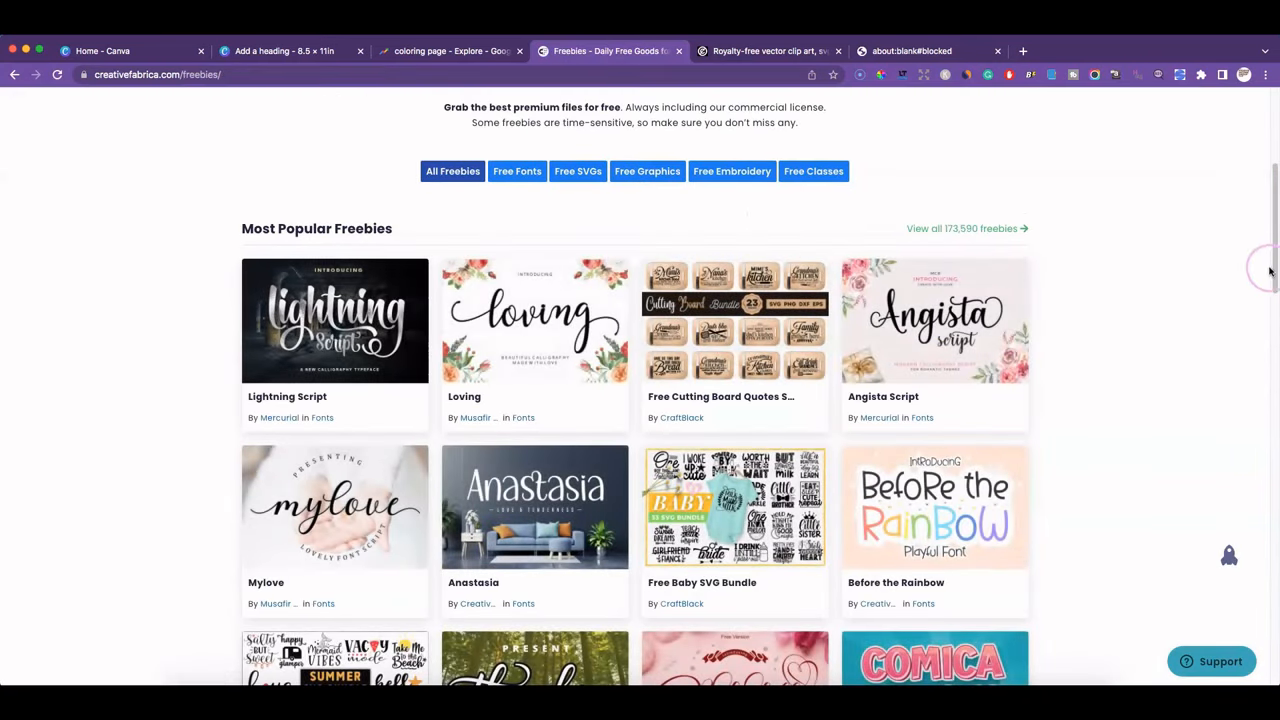
scroll(1197, 323, down, 2)
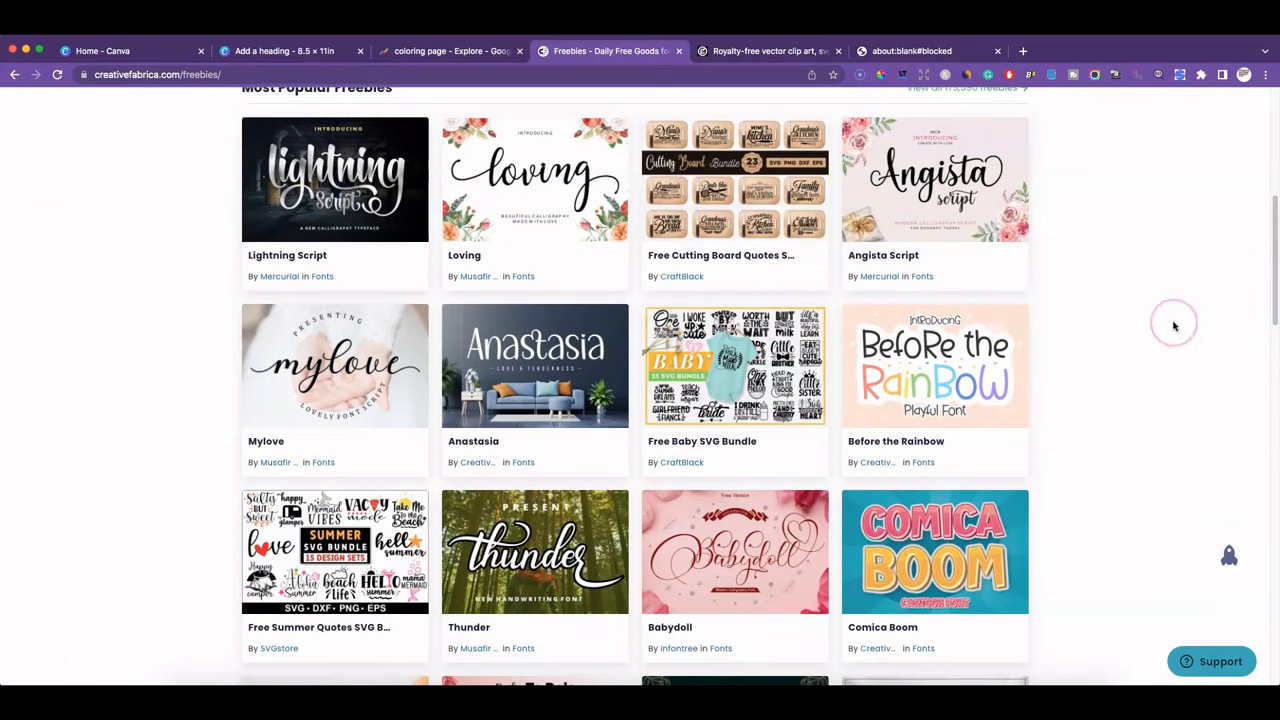
scroll(1107, 313, down, 8)
scroll(1107, 313, up, 9)
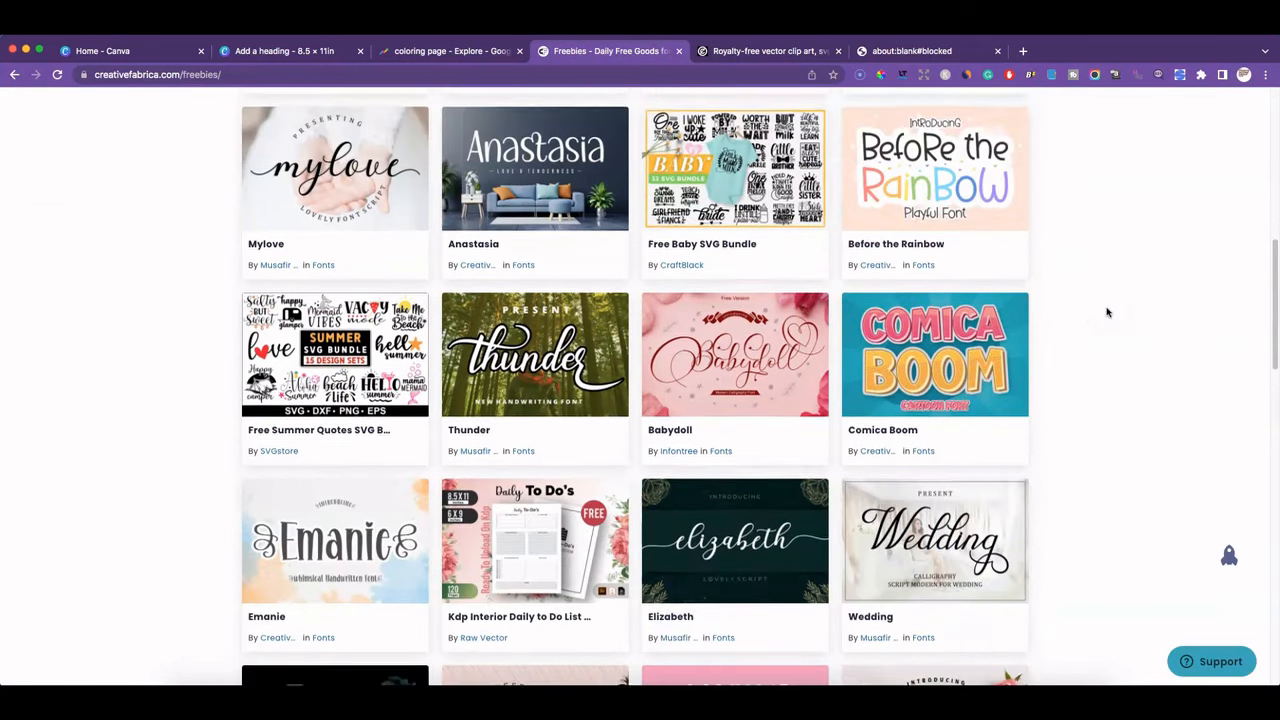
scroll(1107, 313, up, 2)
click(1029, 272)
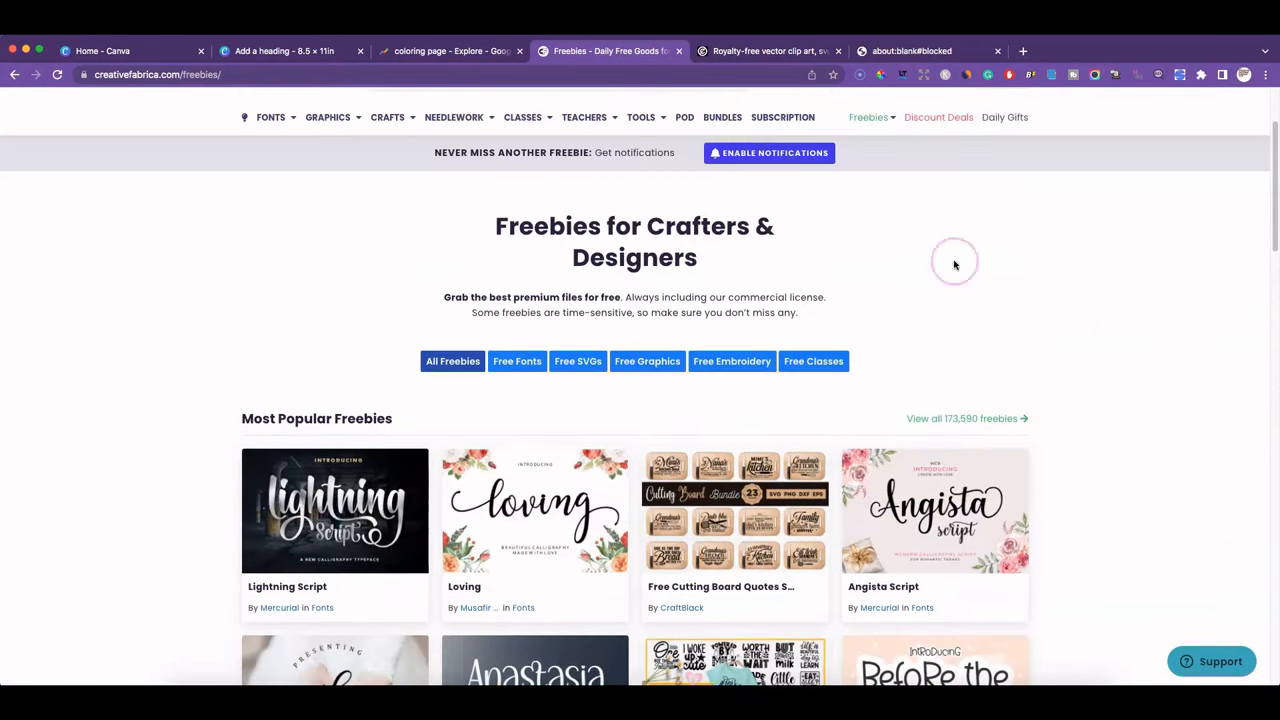
scroll(882, 350, down, 8)
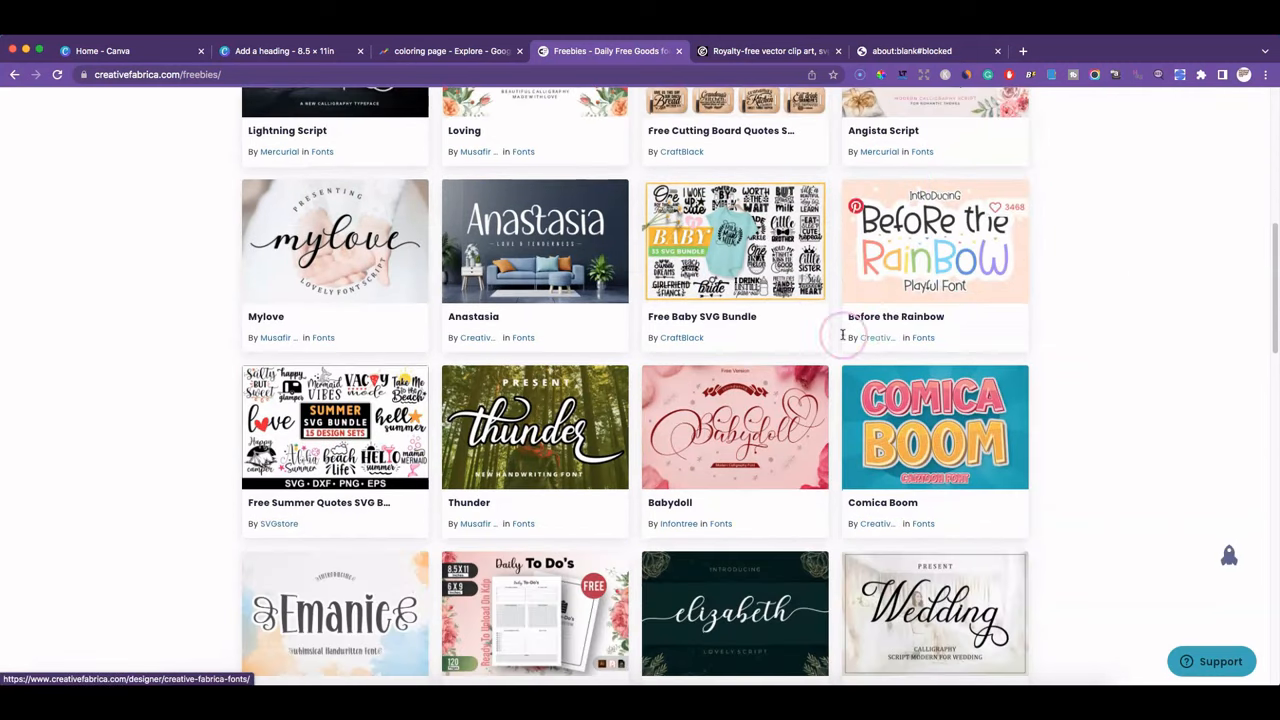
scroll(784, 323, down, 2)
scroll(842, 326, up, 11)
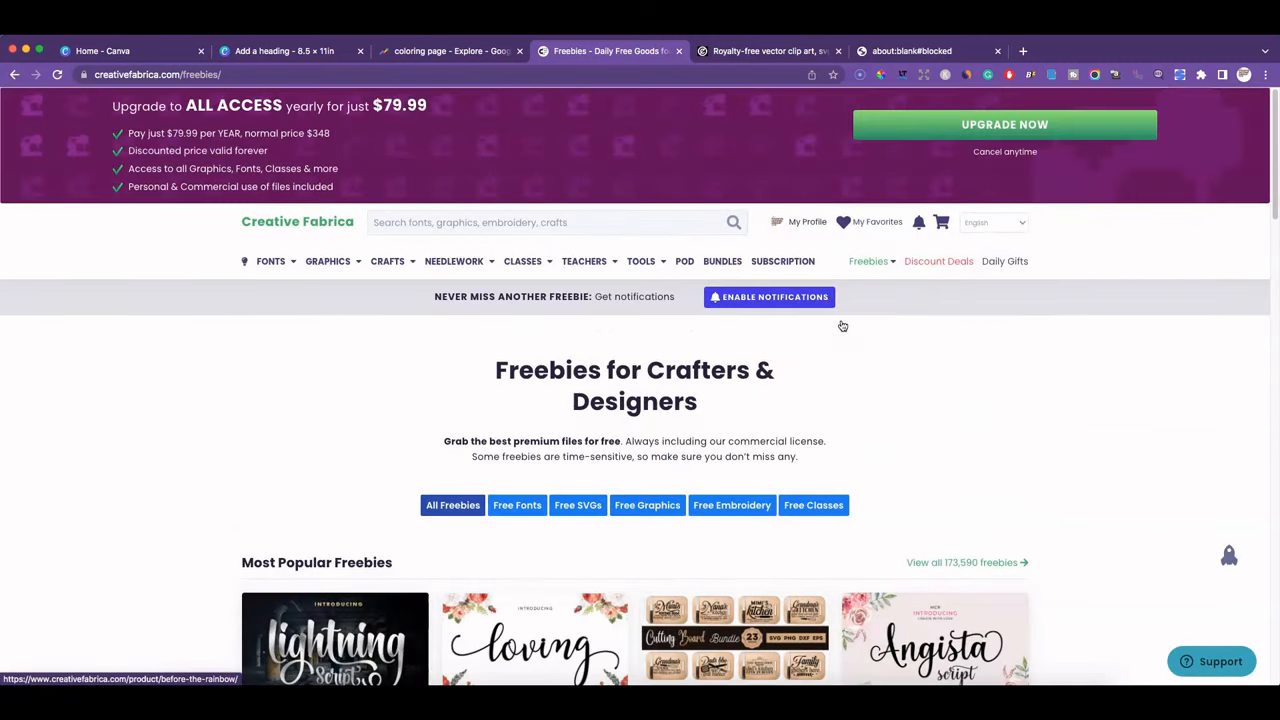
mouse_move(867, 264)
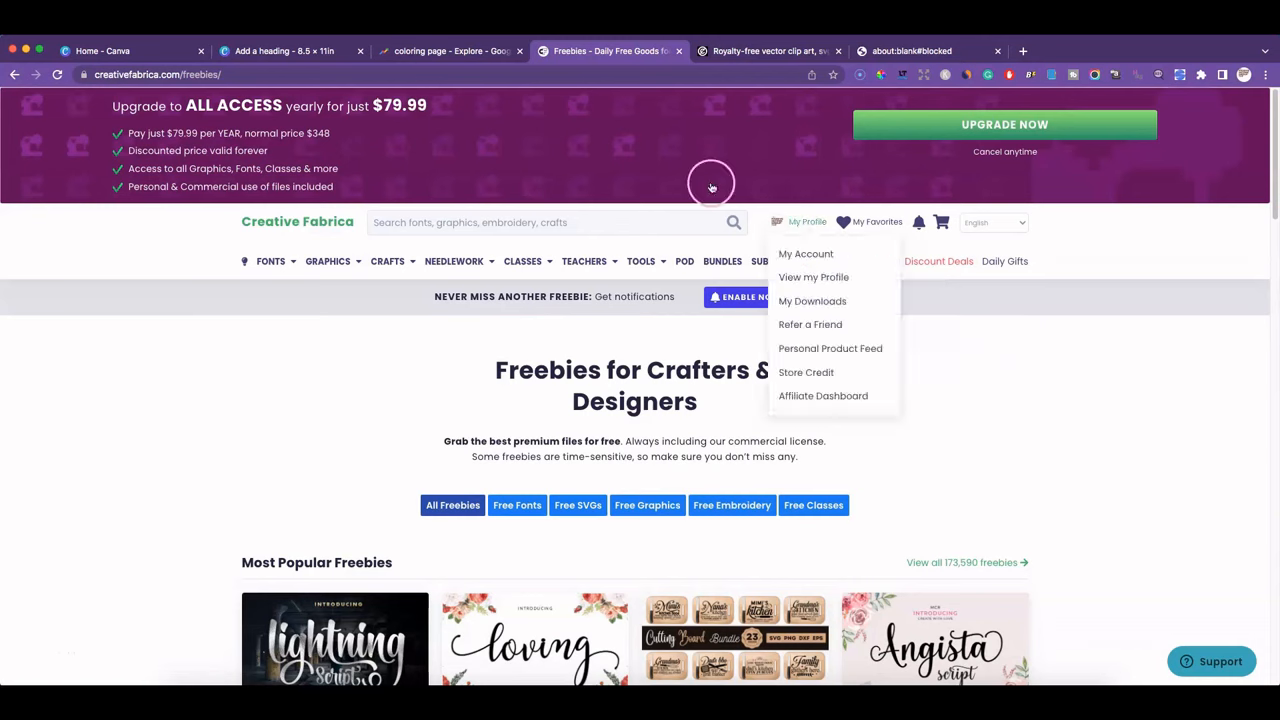
Switch back to the Canva design and add a heading reading "E" to the elephant page
click(284, 51)
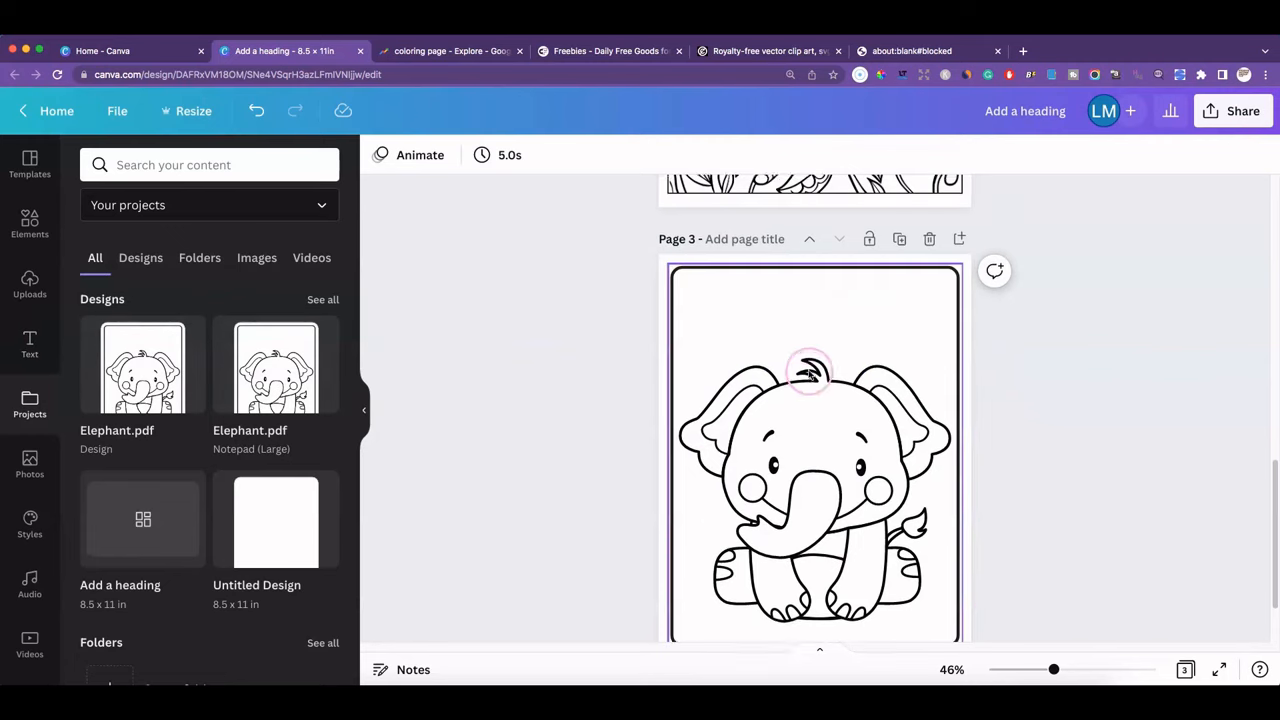
scroll(988, 351, up, 3)
scroll(790, 340, down, 5)
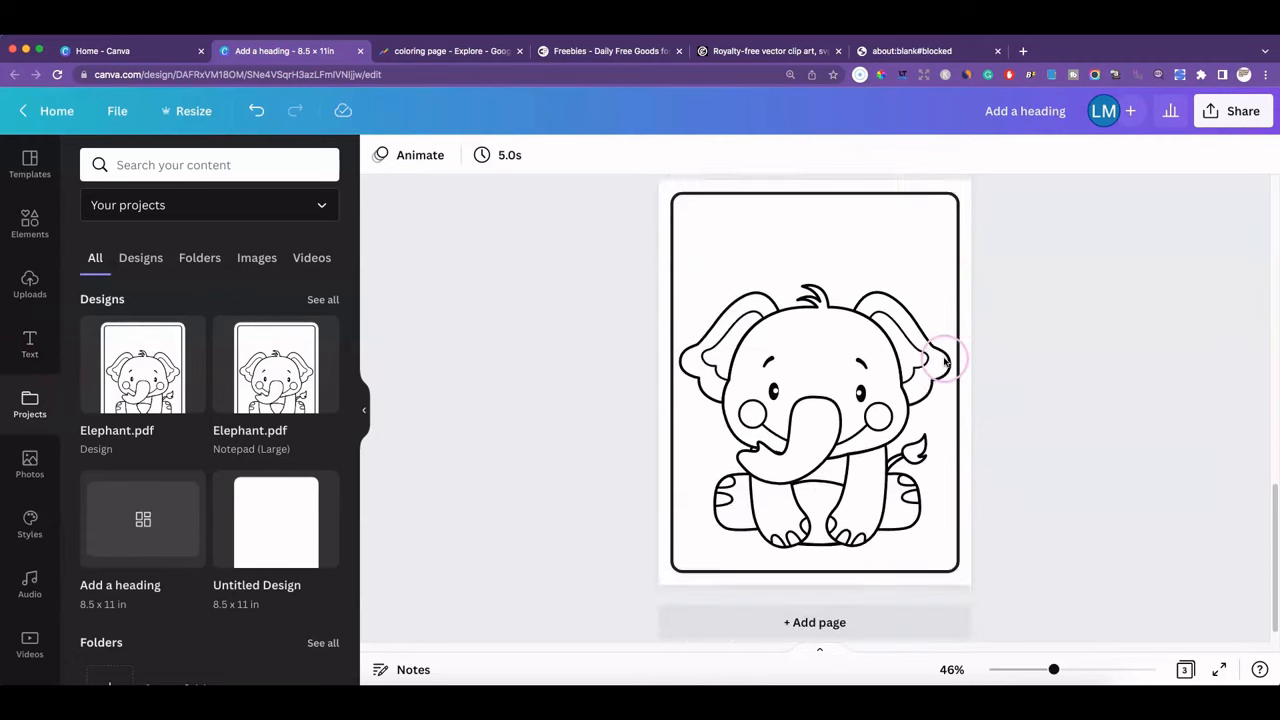
click(31, 347)
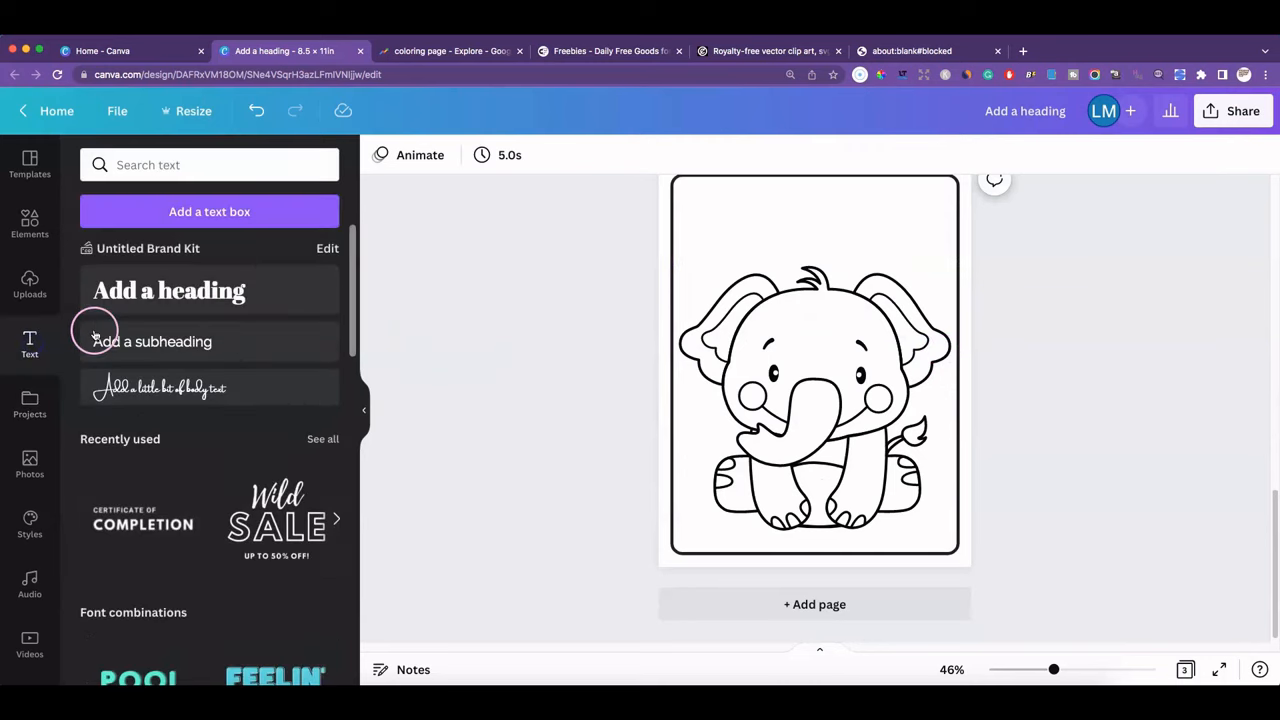
click(294, 288)
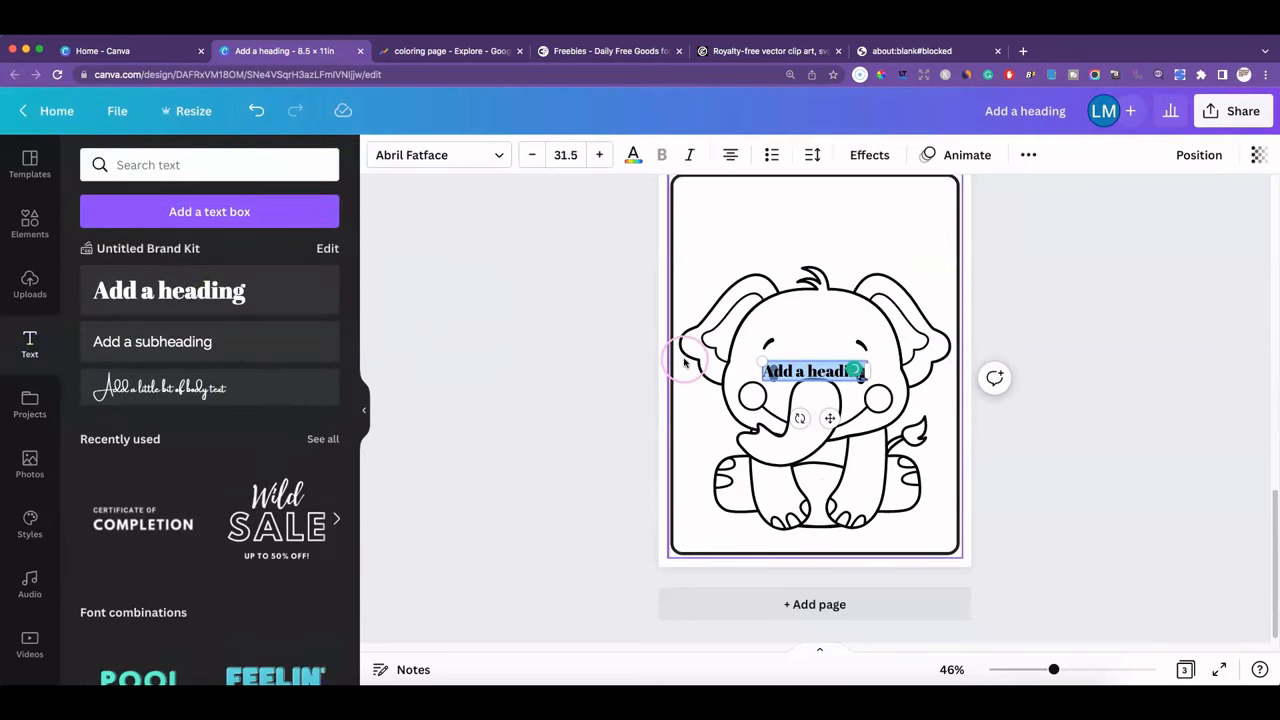
key(BackSpace)
click(820, 367)
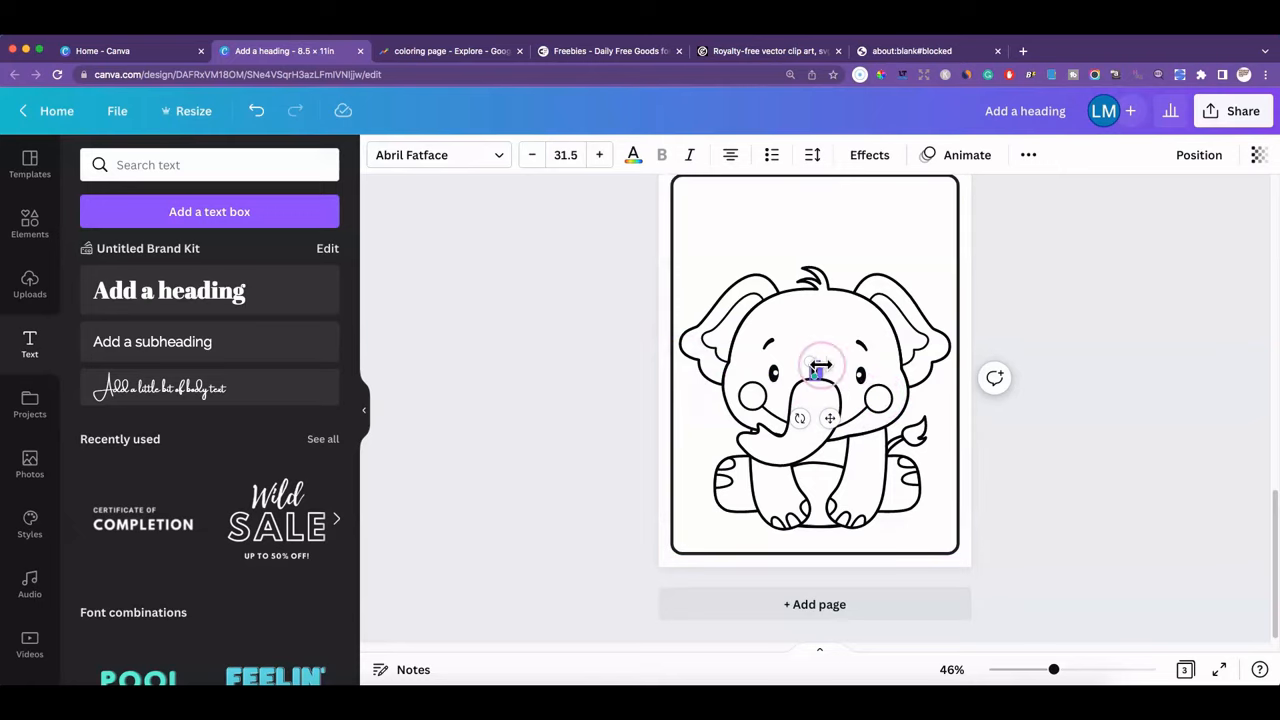
Enlarge the letter E to font size 156 and center it above the elephant's head
drag(810, 362, 654, 281)
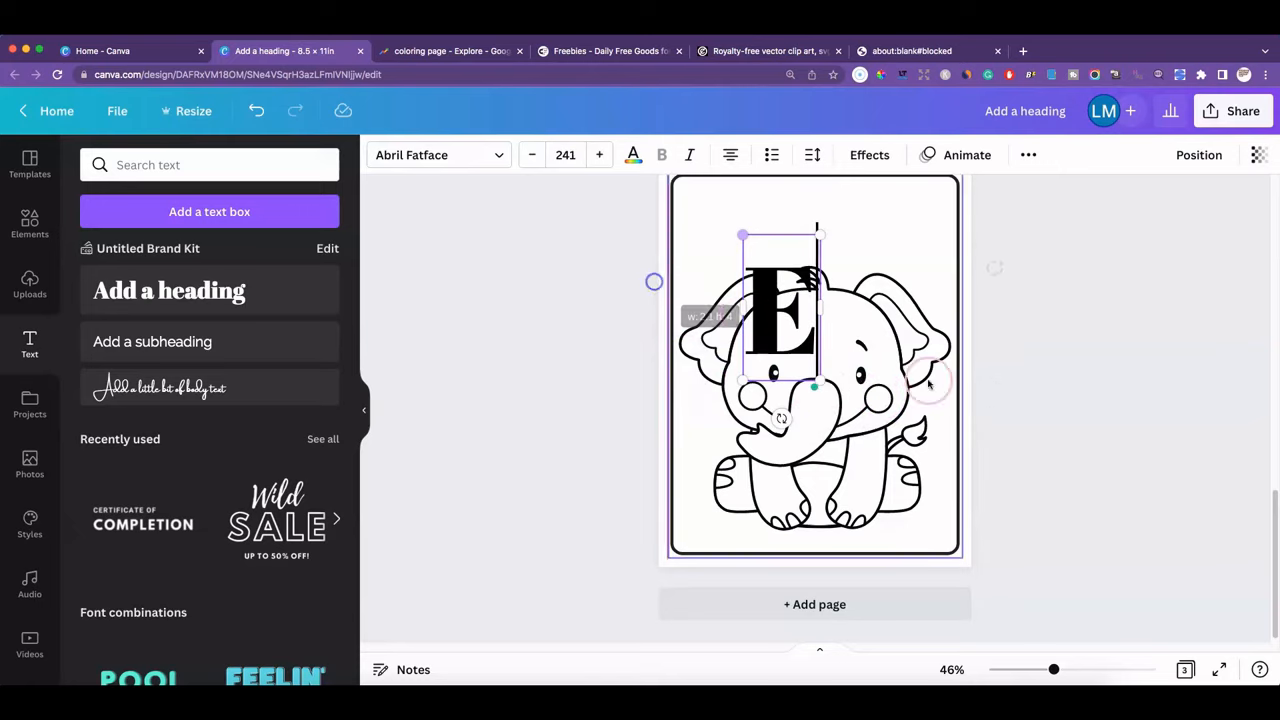
click(965, 343)
drag(800, 335, 825, 270)
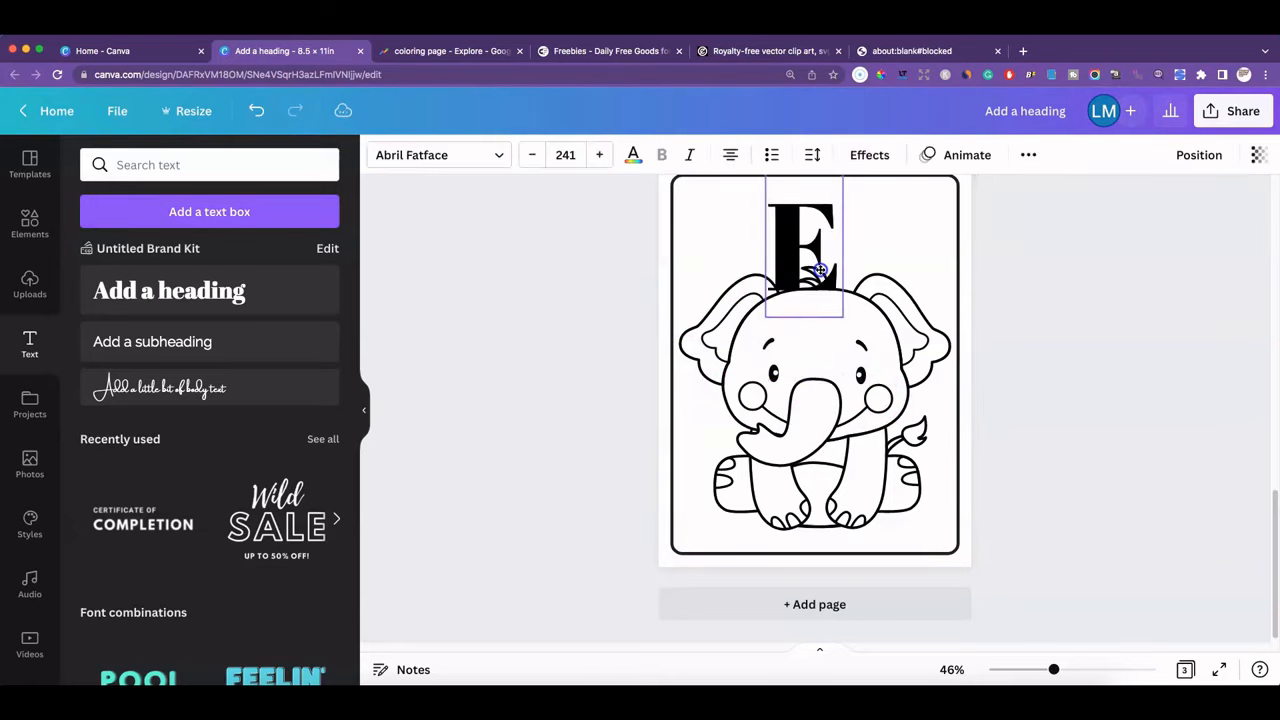
drag(840, 320, 786, 277)
drag(812, 230, 818, 228)
Change the letter E's font to Archivo Black and apply the Splice effect with a white effect color
click(482, 155)
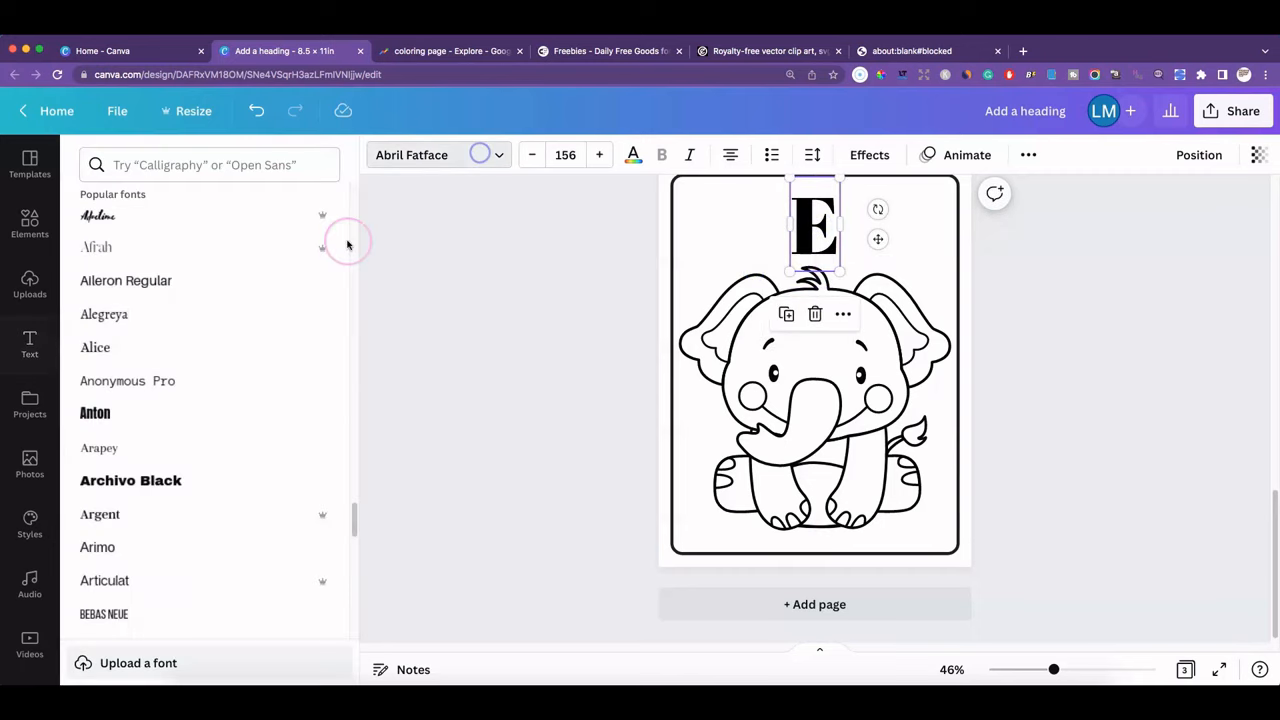
click(166, 480)
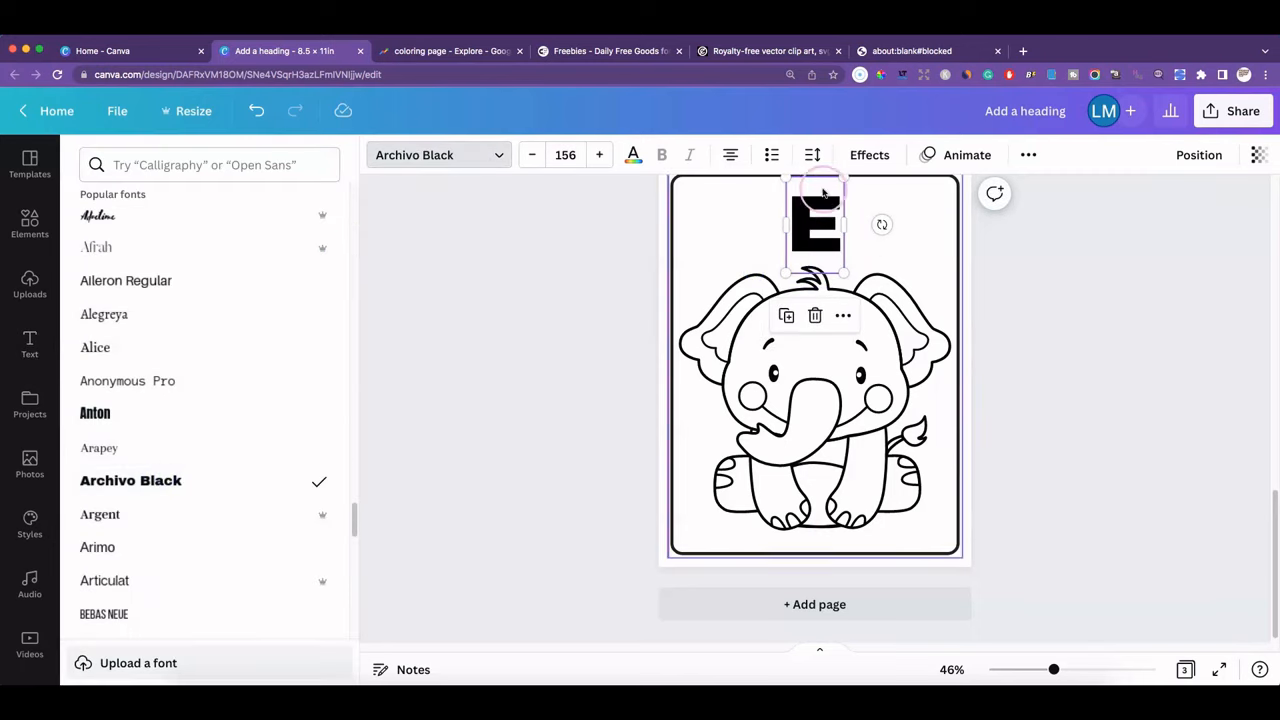
click(871, 156)
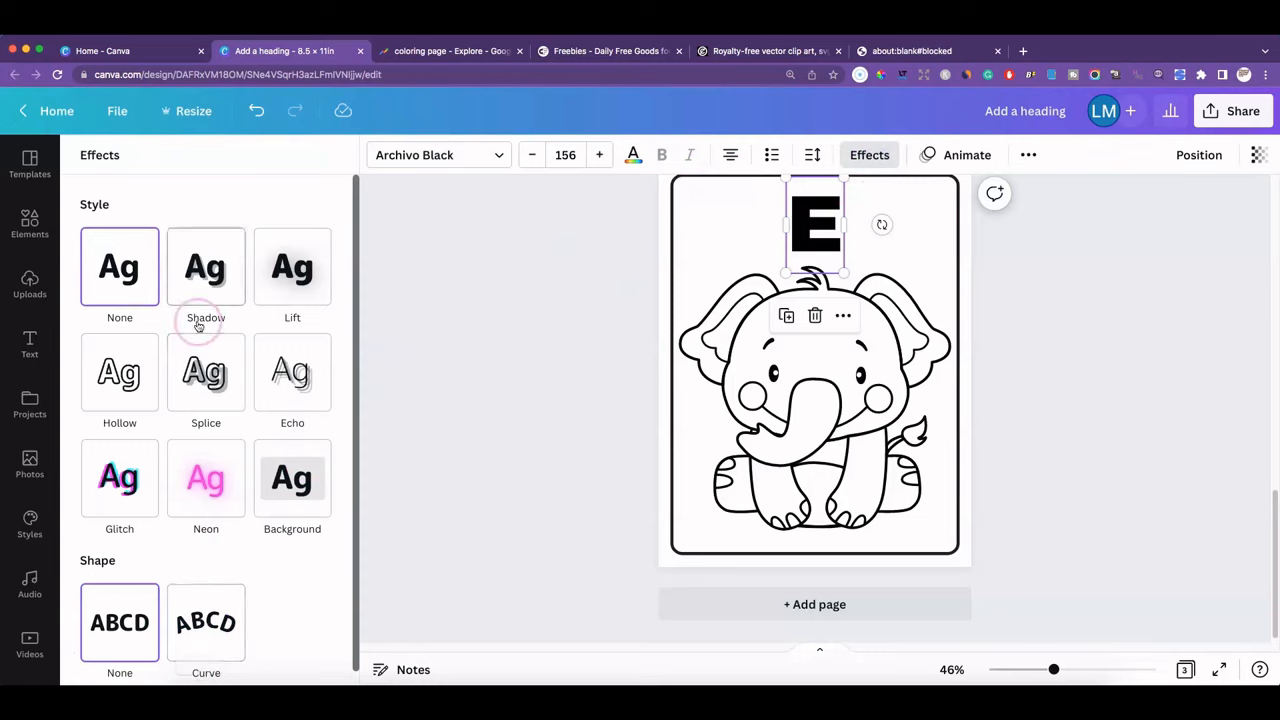
click(210, 376)
click(318, 591)
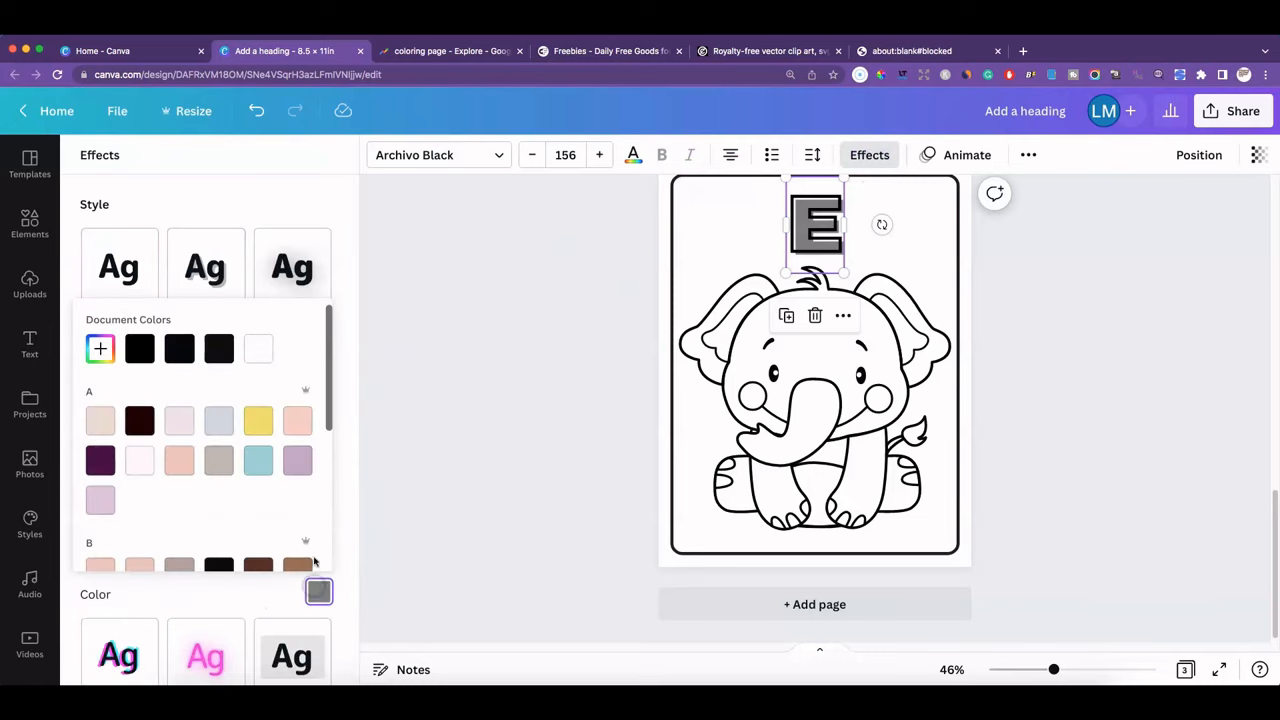
click(258, 348)
key(Escape)
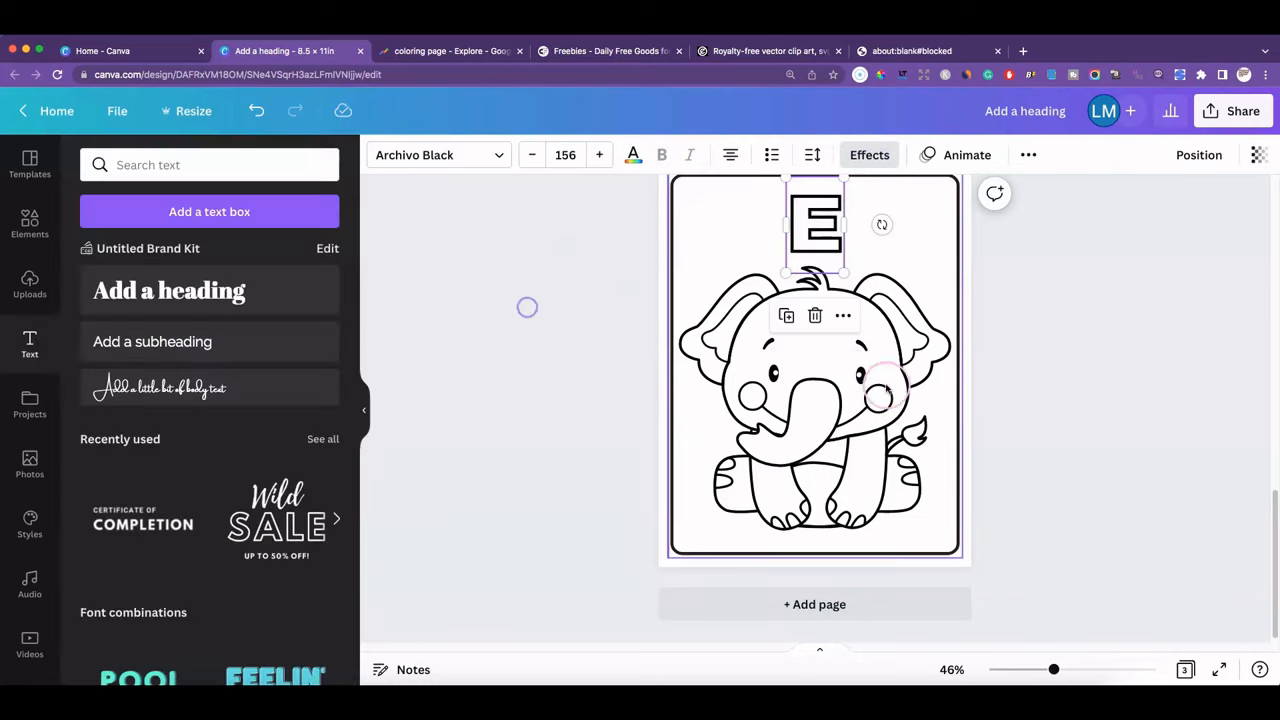
click(1062, 406)
Add a new blank page after the elephant page
click(30, 224)
click(184, 164)
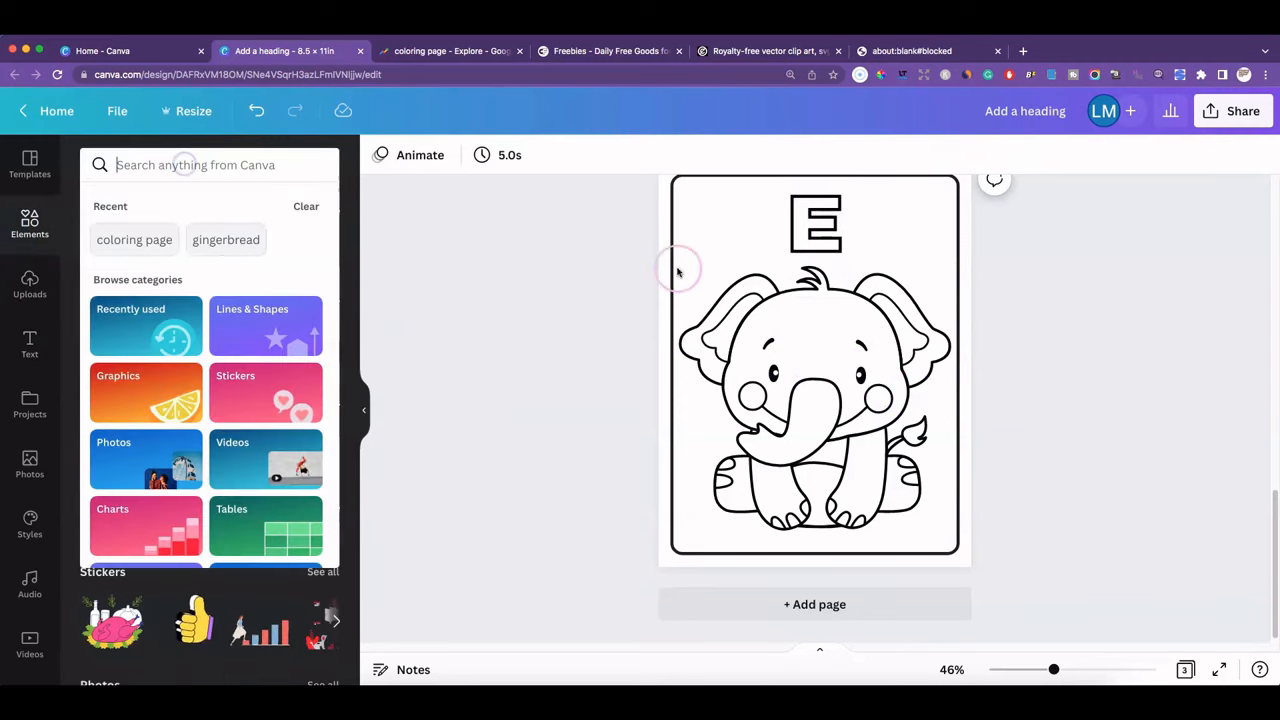
click(697, 230)
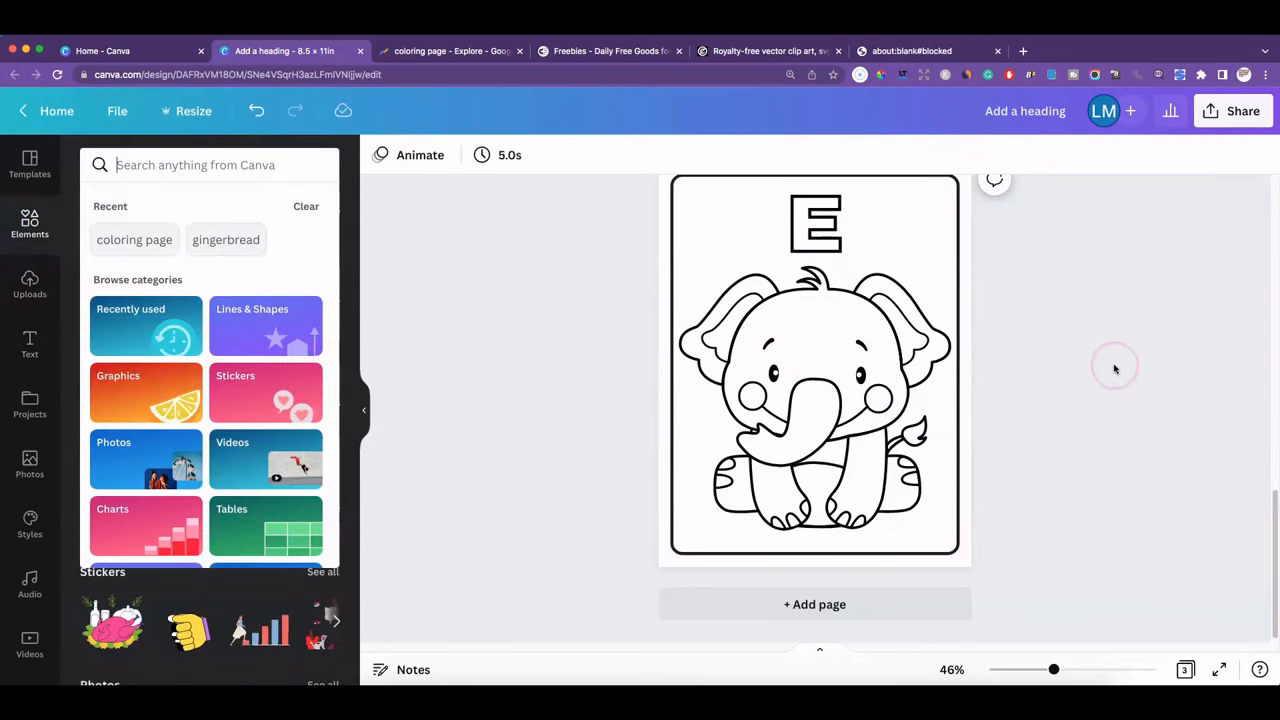
click(1072, 352)
scroll(1046, 362, up, 2)
click(1014, 444)
scroll(1014, 444, down, 2)
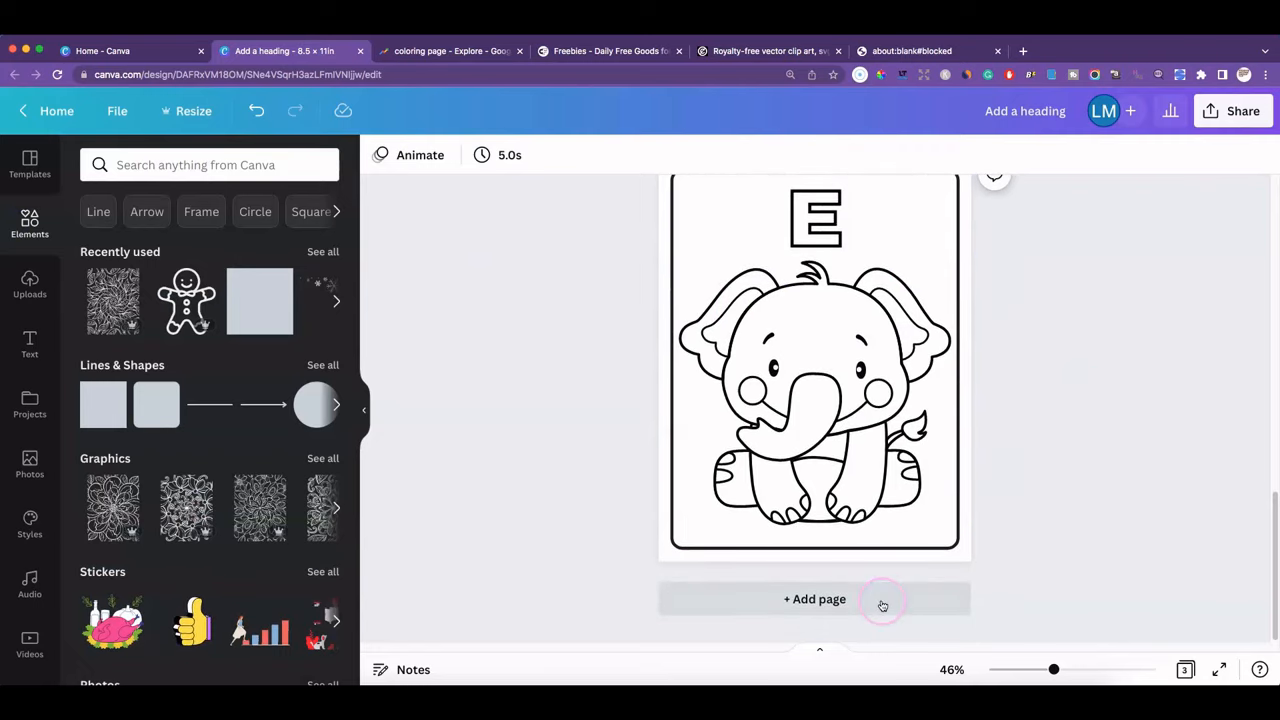
click(883, 603)
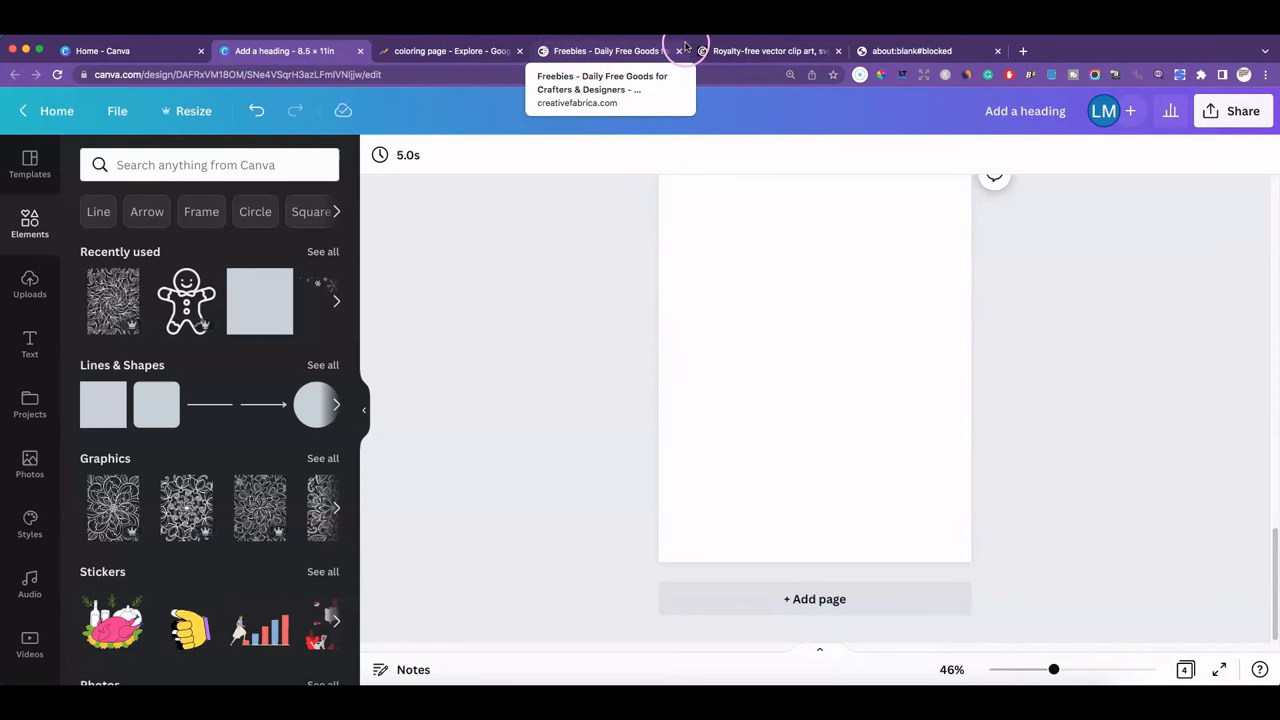
Switch to publicdomainvectors.org and search its vector images for "elephant"
click(742, 52)
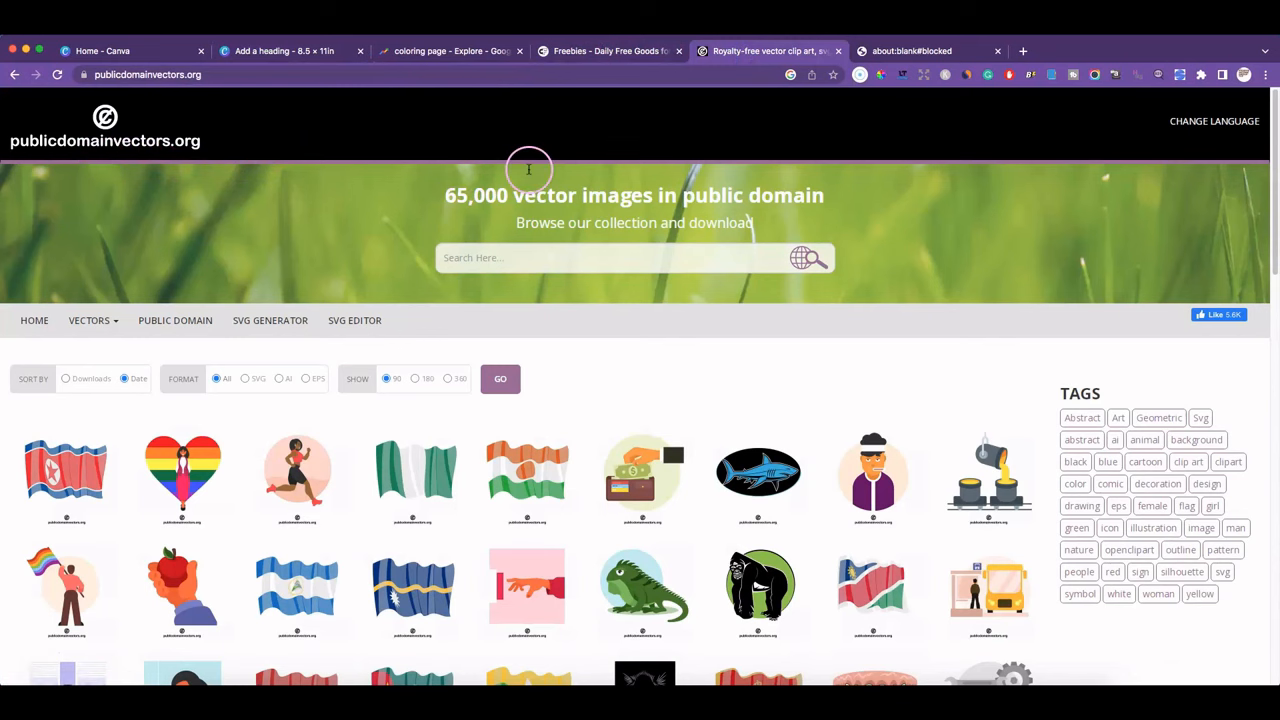
scroll(550, 278, down, 1)
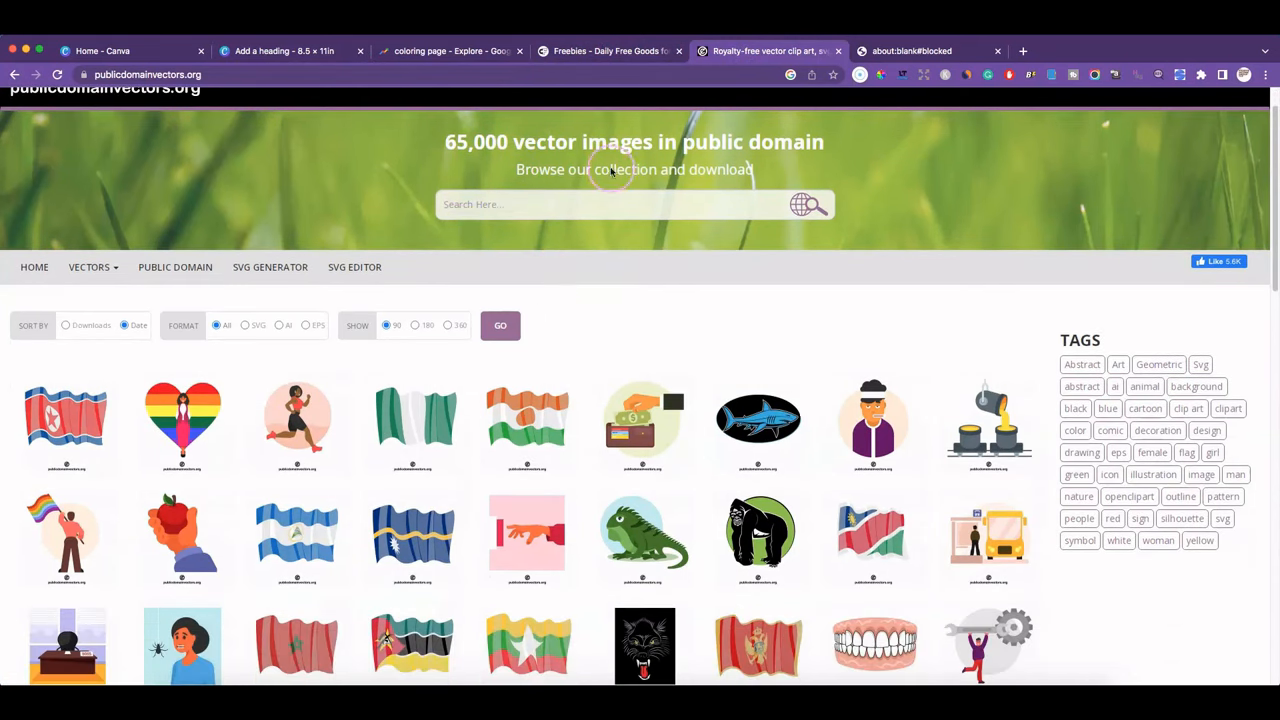
scroll(708, 248, down, 2)
scroll(708, 248, down, 1)
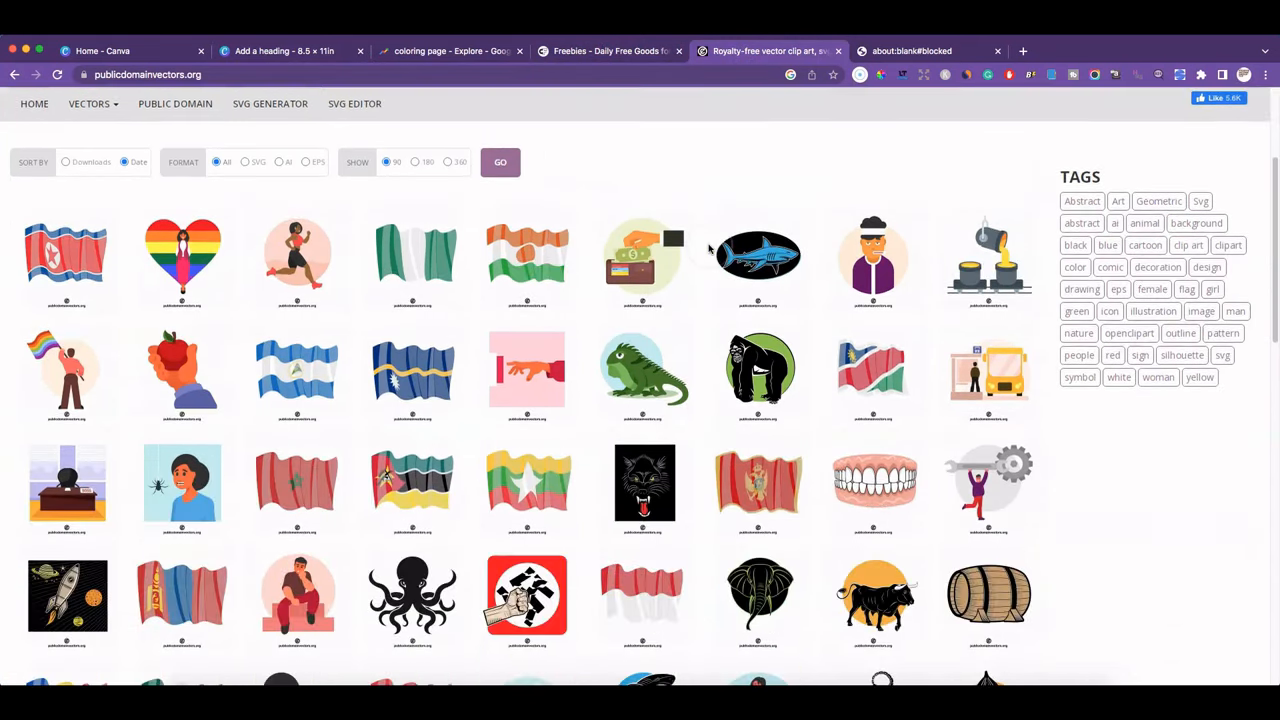
scroll(708, 248, up, 3)
click(514, 190)
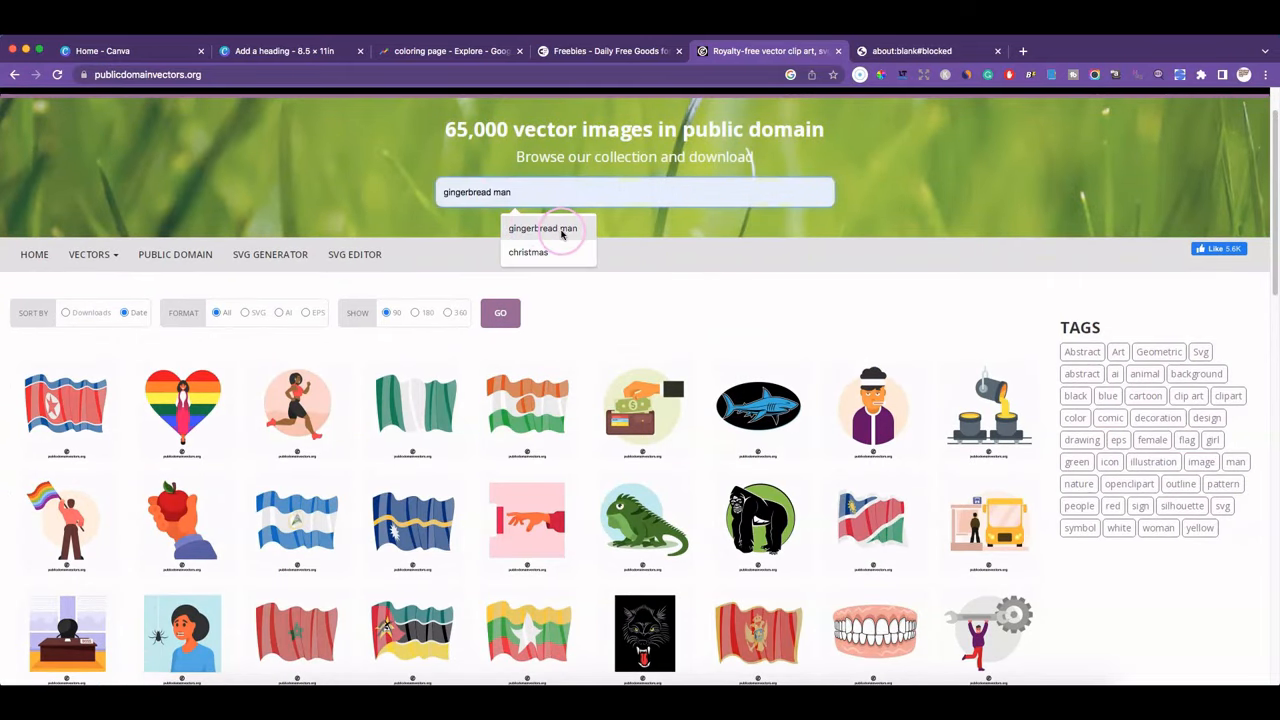
click(560, 229)
click(477, 194)
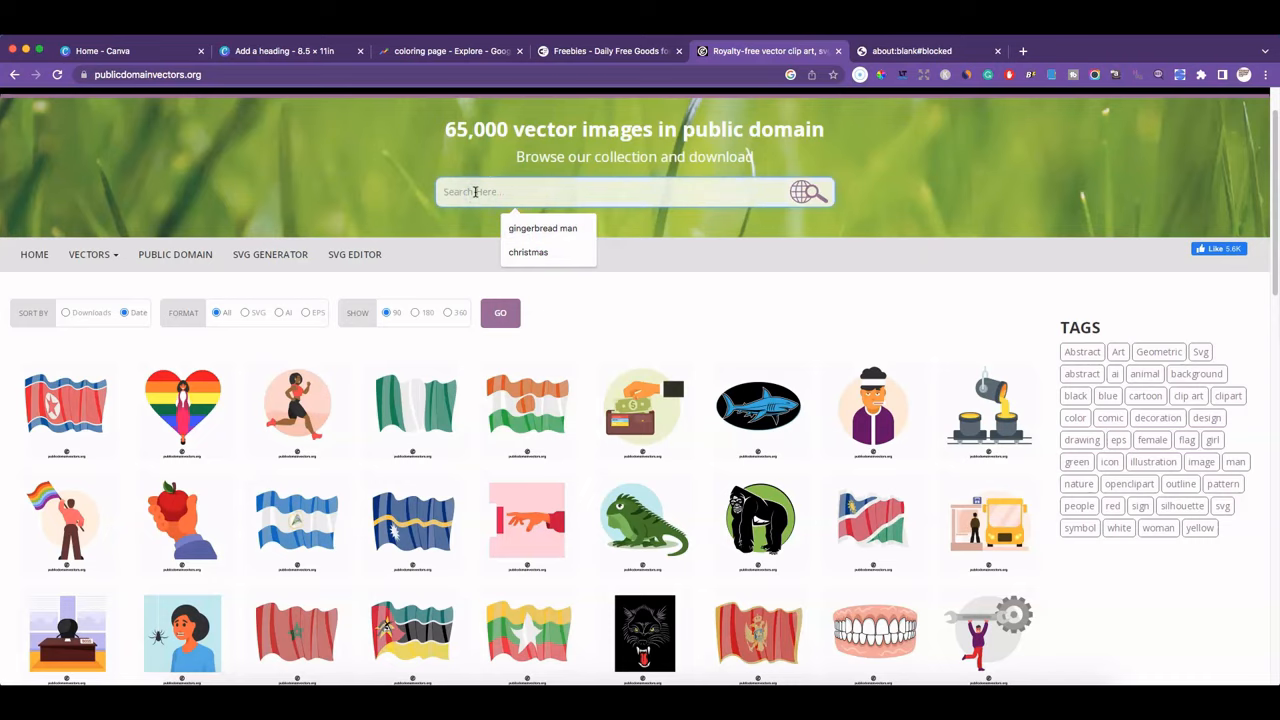
text(e)
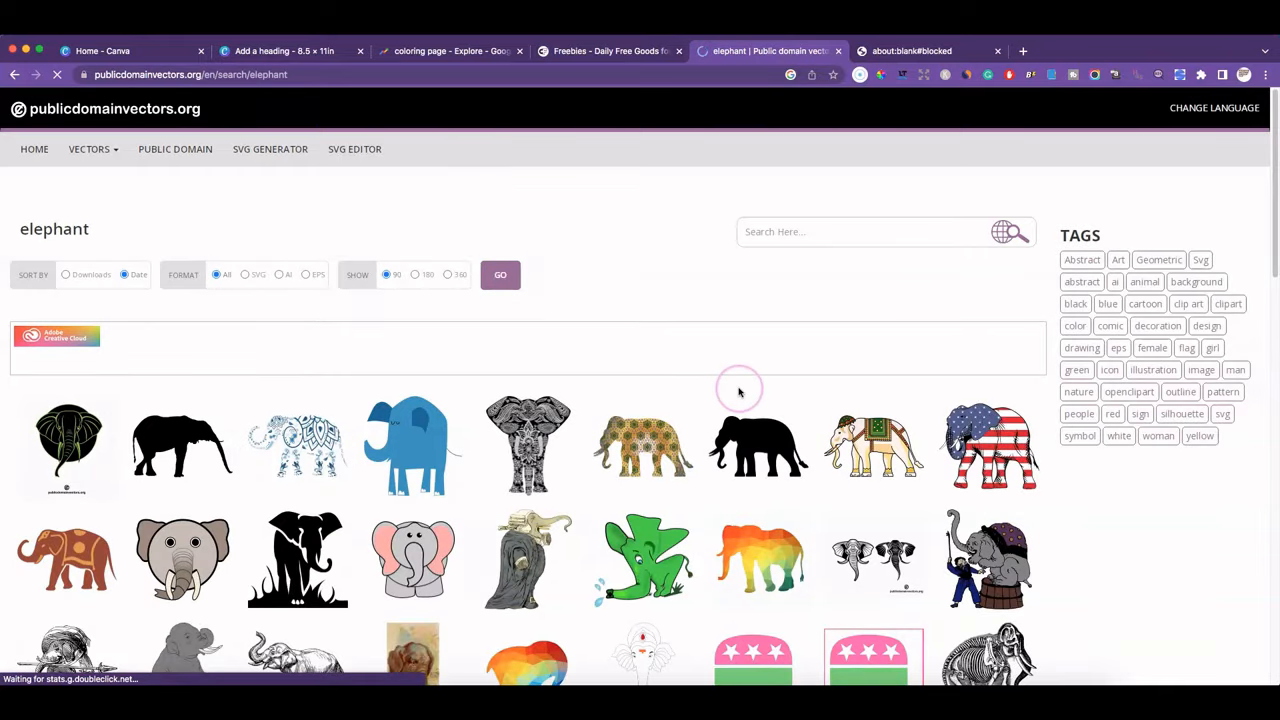
Browse the elephant results and download the thick-outline "Vector illustration of big eared elephant" as an SVG
scroll(739, 391, down, 5)
scroll(676, 424, down, 7)
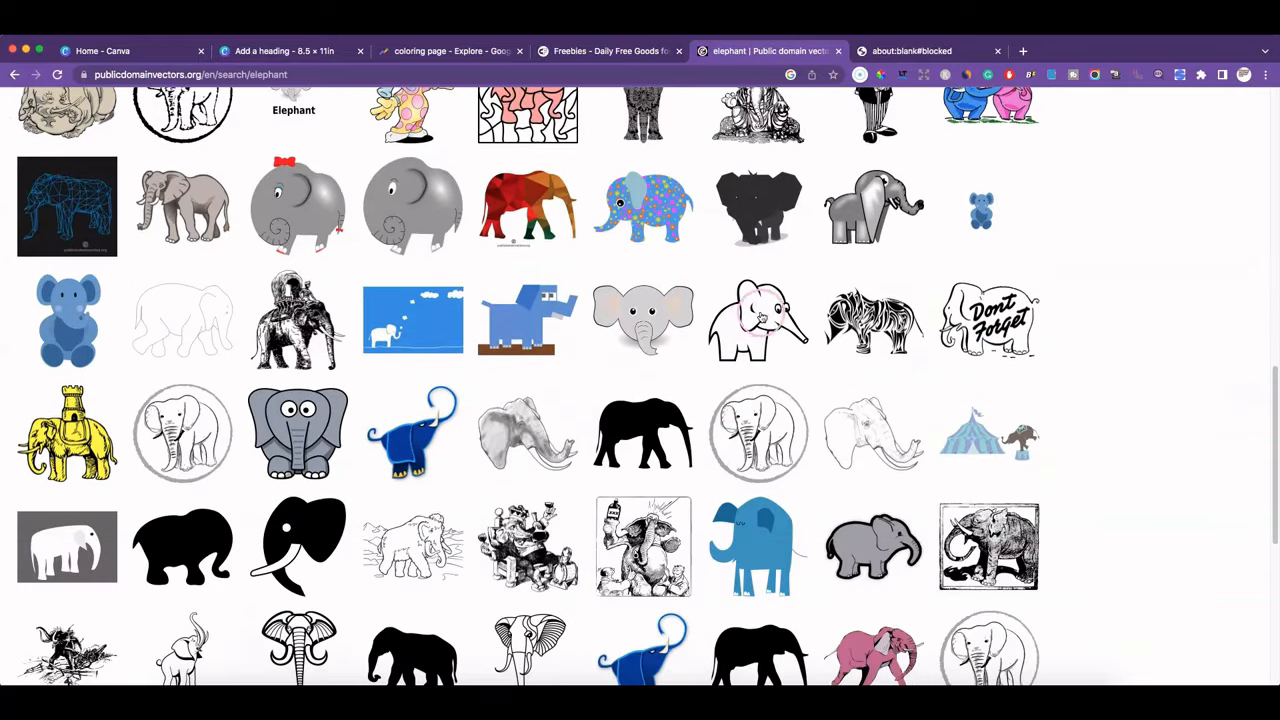
scroll(753, 313, down, 3)
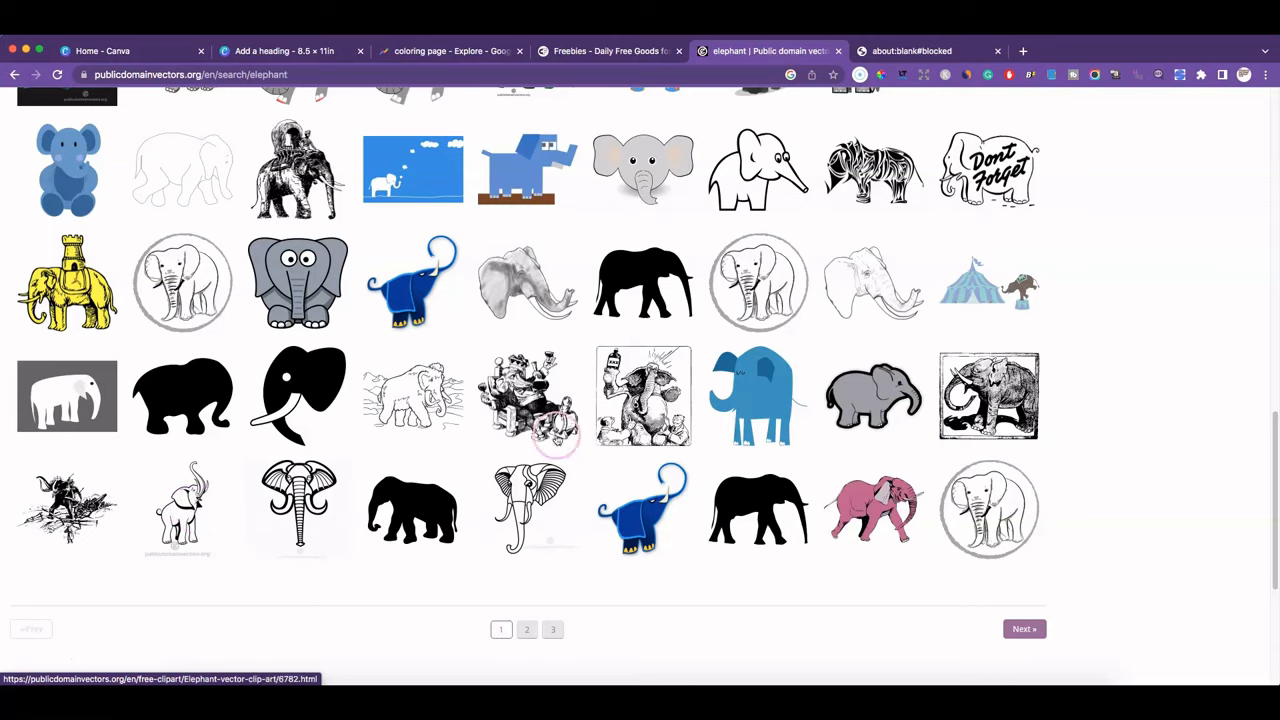
scroll(560, 433, up, 15)
scroll(560, 433, up, 2)
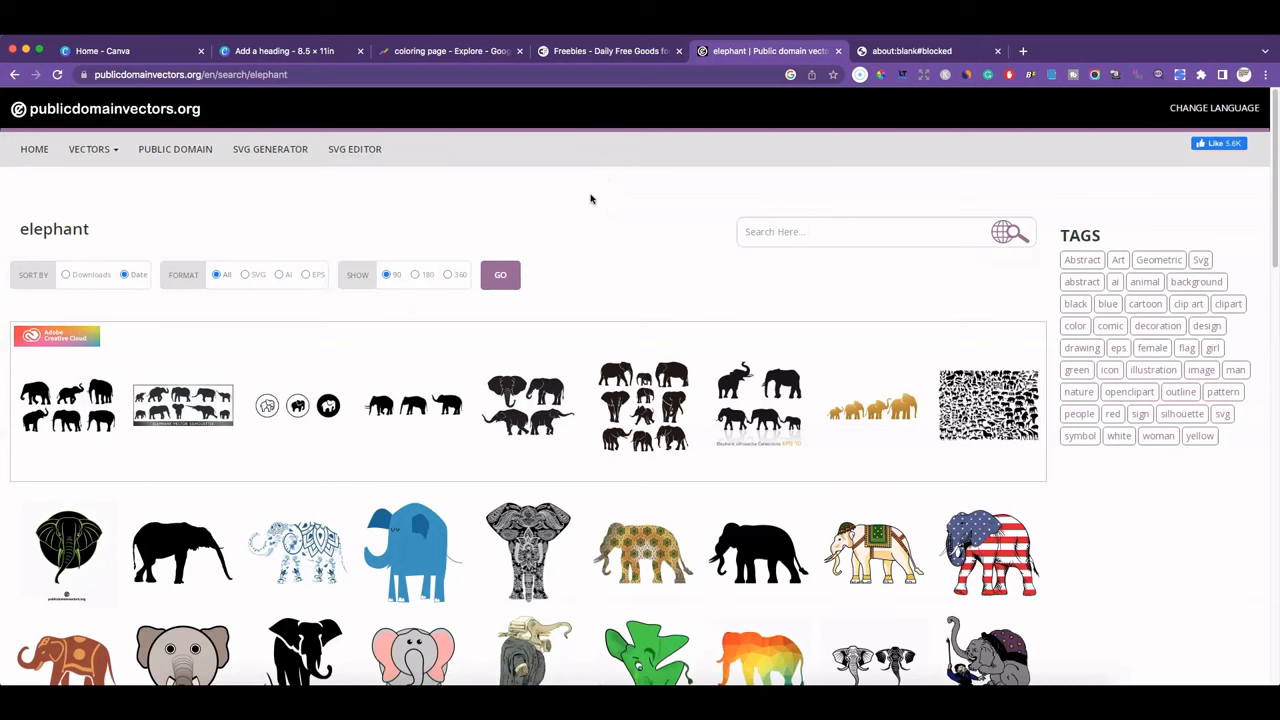
scroll(710, 320, down, 8)
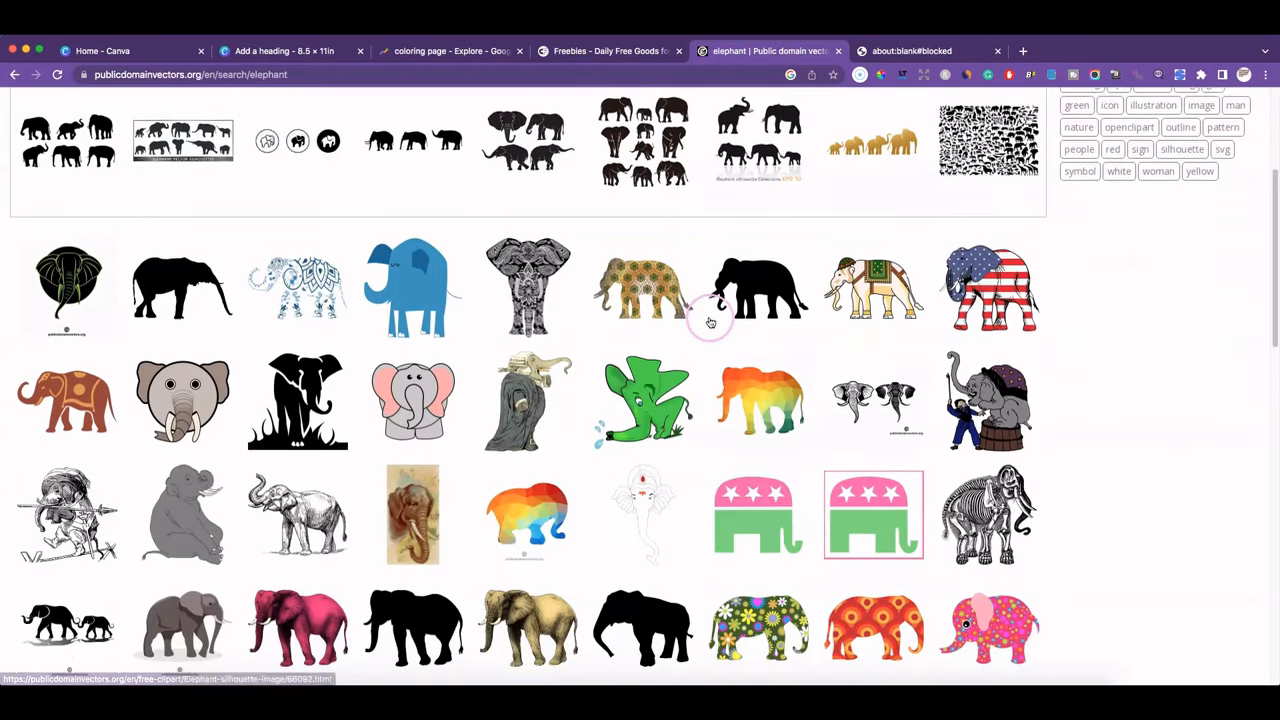
scroll(689, 341, down, 6)
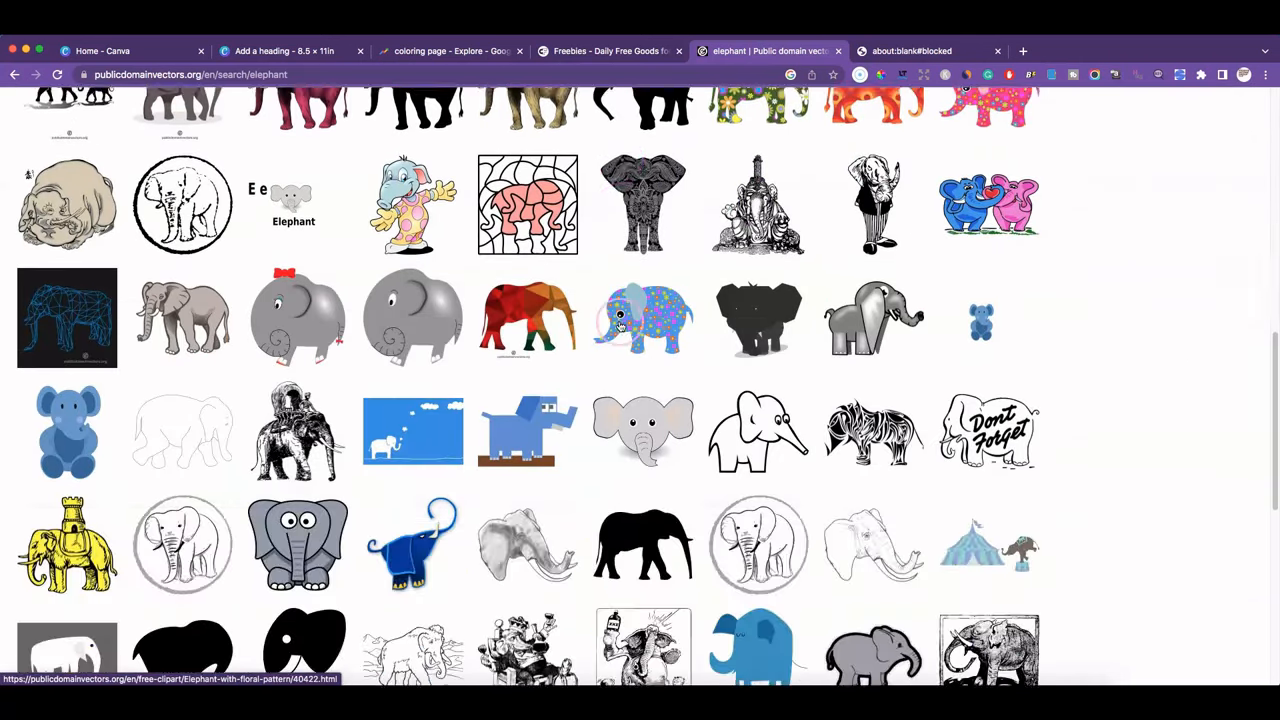
scroll(740, 252, up, 3)
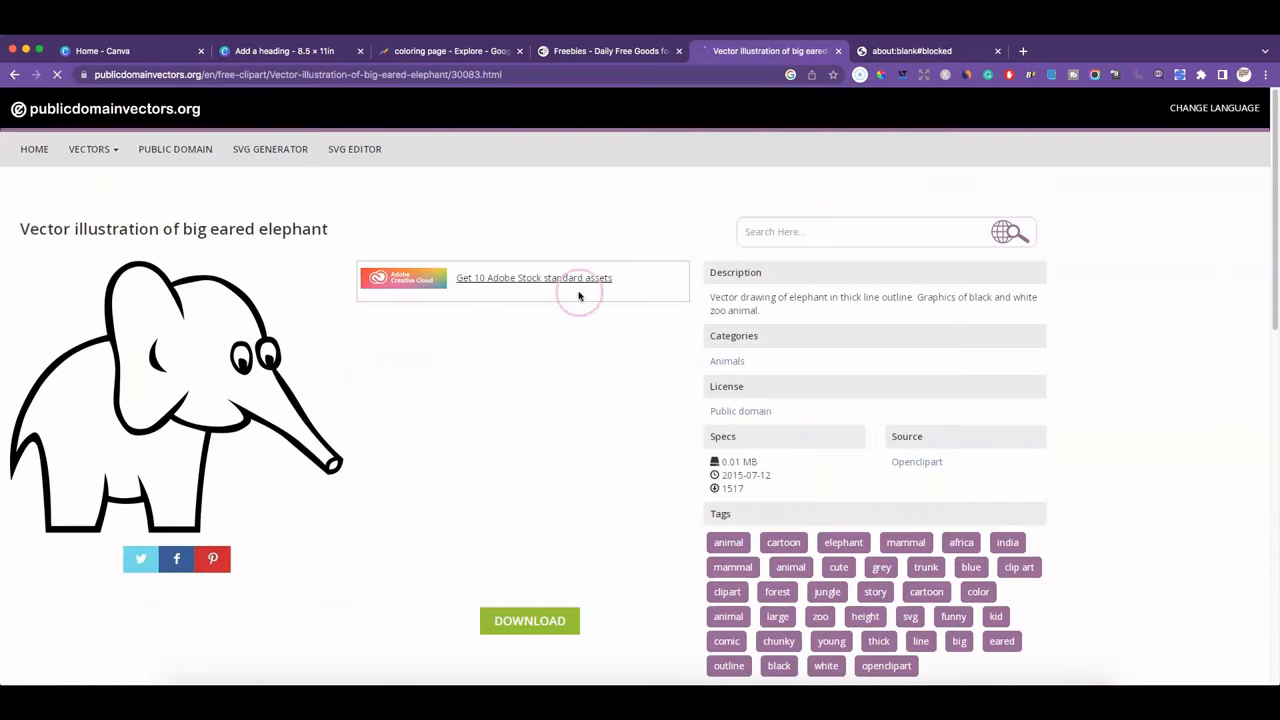
click(530, 645)
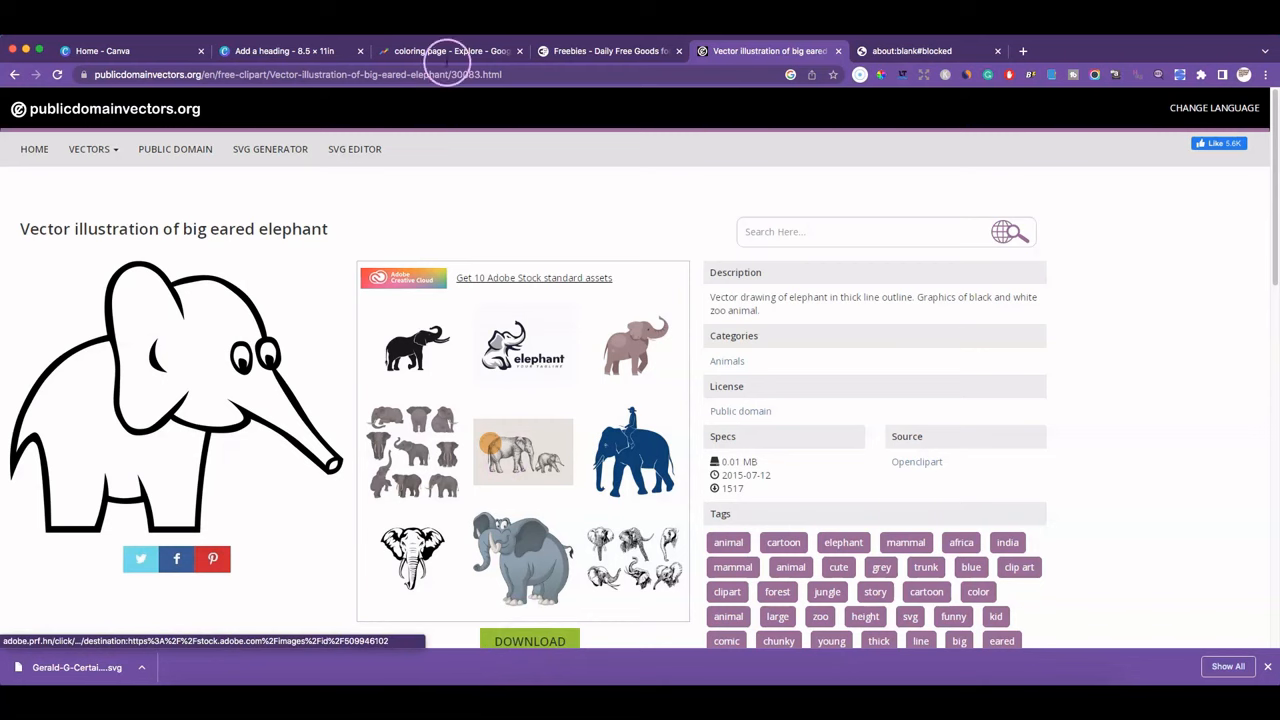
Return to the Canva design, upload the downloaded elephant SVG onto the blank fourth page and enlarge it to nearly the page width
click(300, 51)
drag(75, 667, 1086, 260)
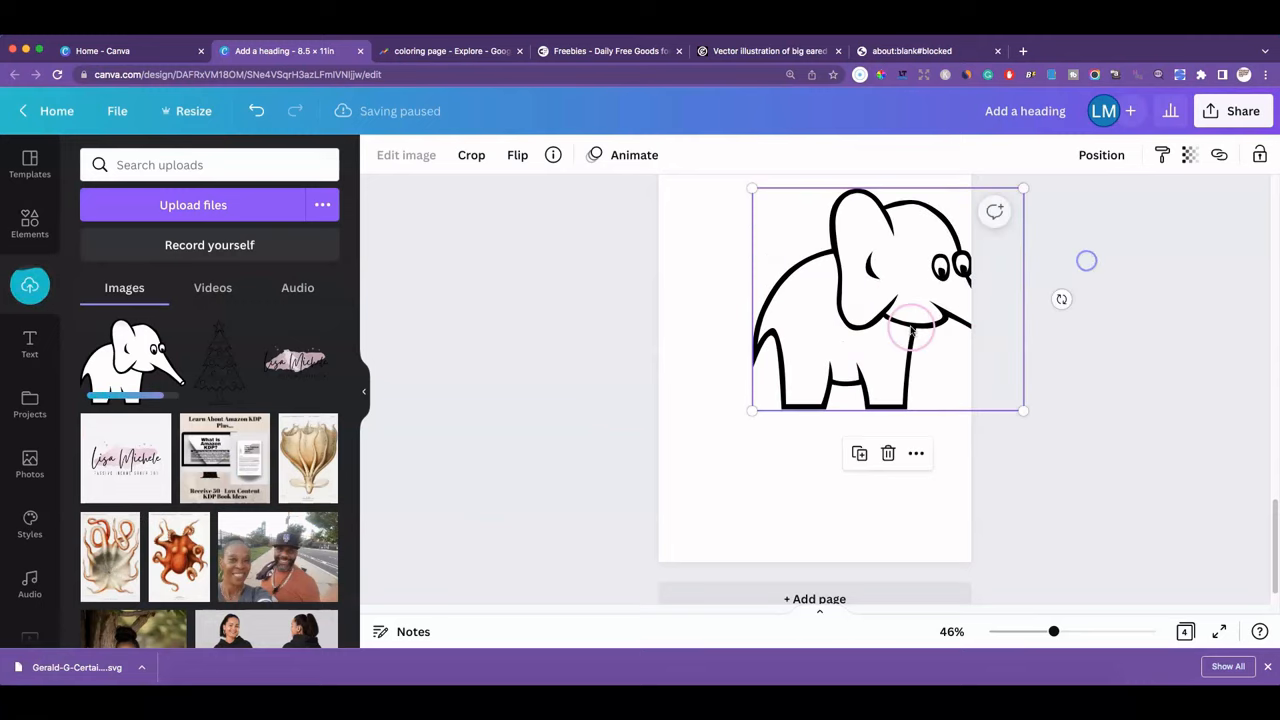
drag(911, 329, 830, 399)
drag(961, 257, 971, 243)
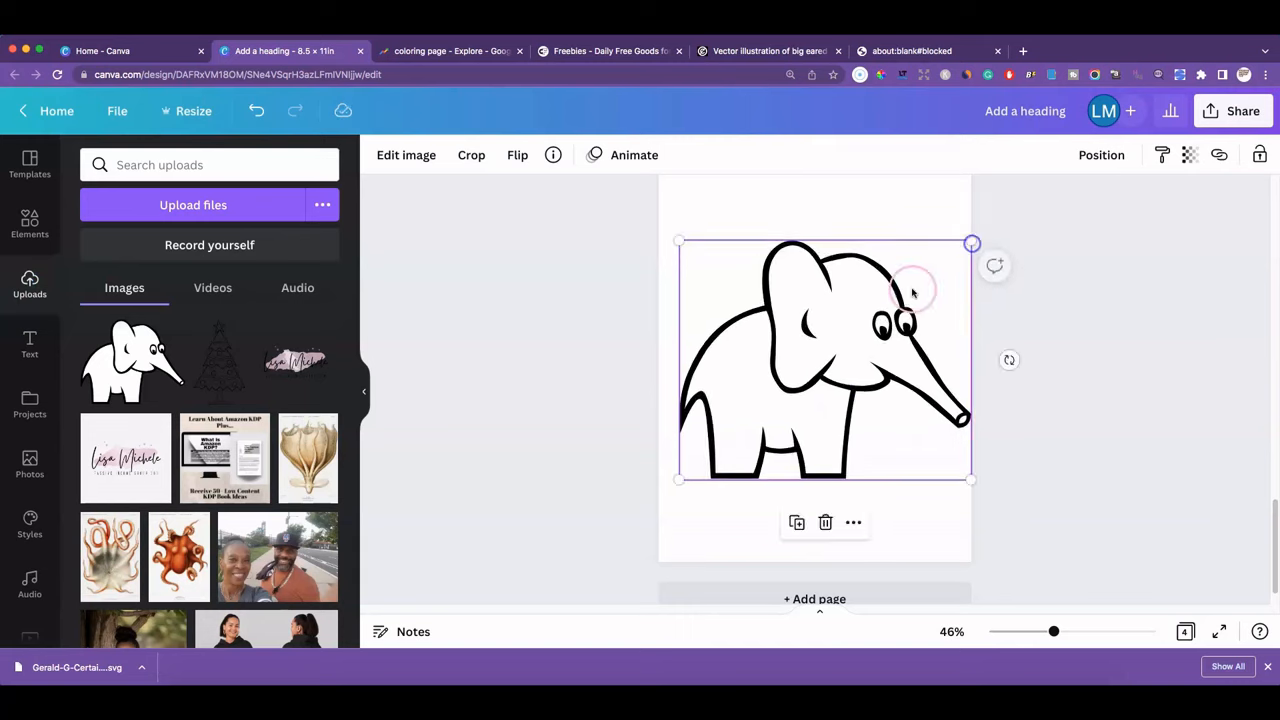
drag(911, 286, 901, 288)
click(1049, 366)
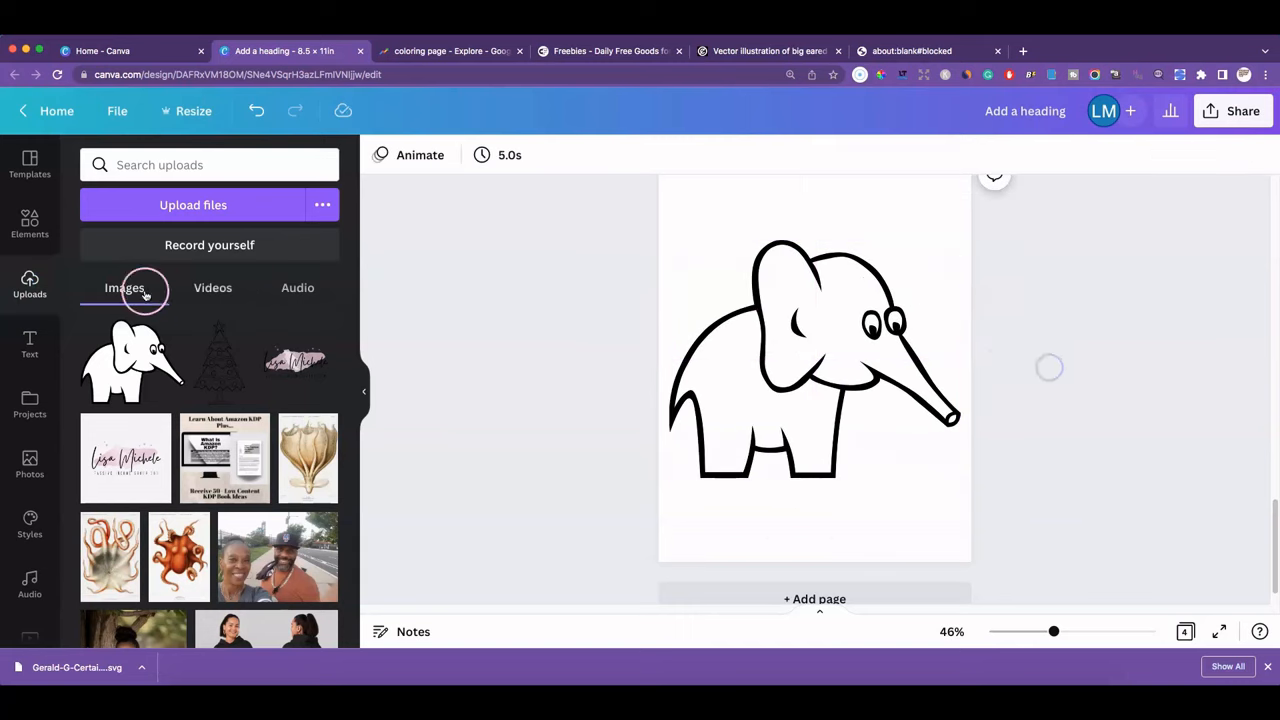
Review the gingerbread Cookies page at 70% zoom, checking its outlined title, artwork and border
scroll(870, 345, up, 3)
scroll(870, 345, up, 15)
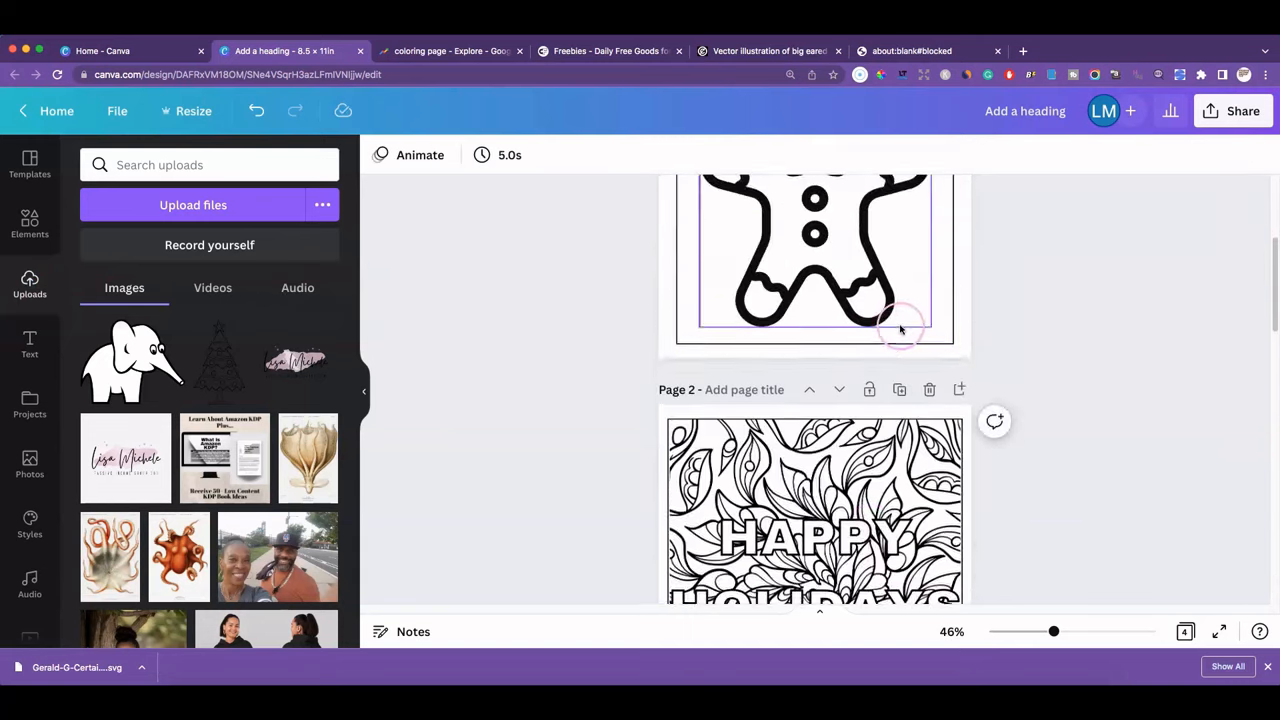
drag(1055, 631, 1071, 631)
scroll(1068, 452, up, 1)
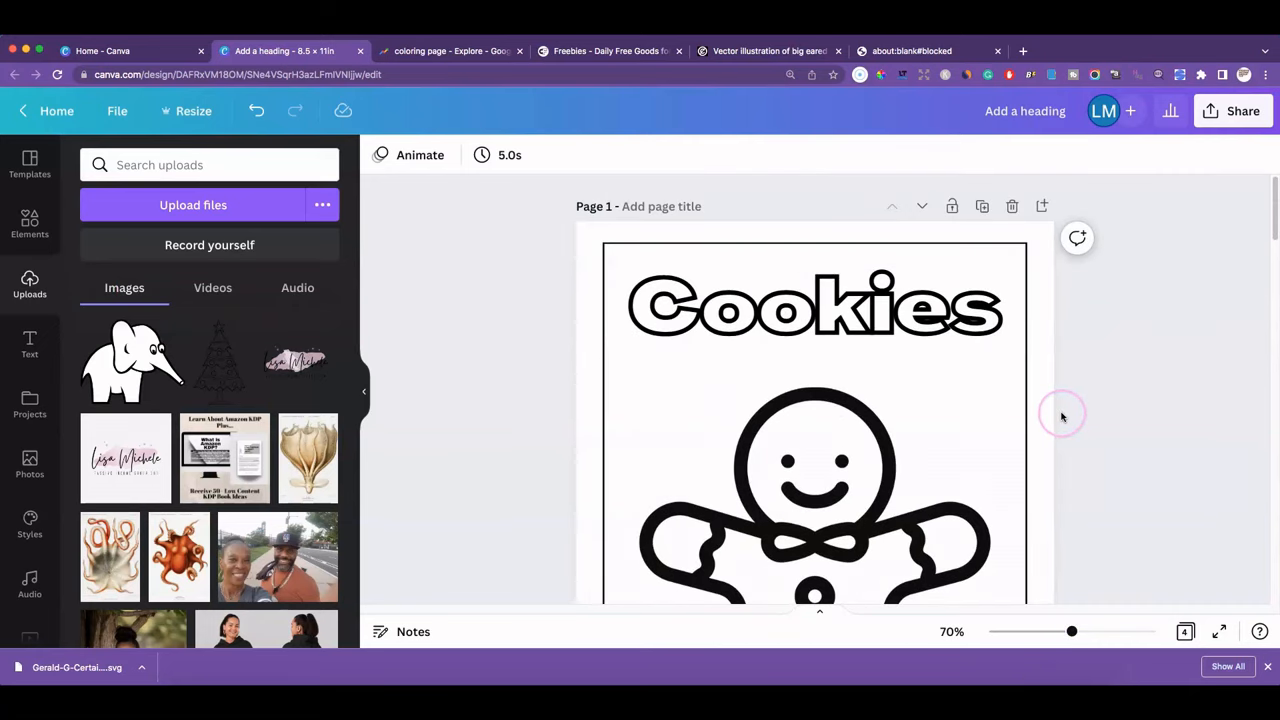
scroll(1064, 375, down, 5)
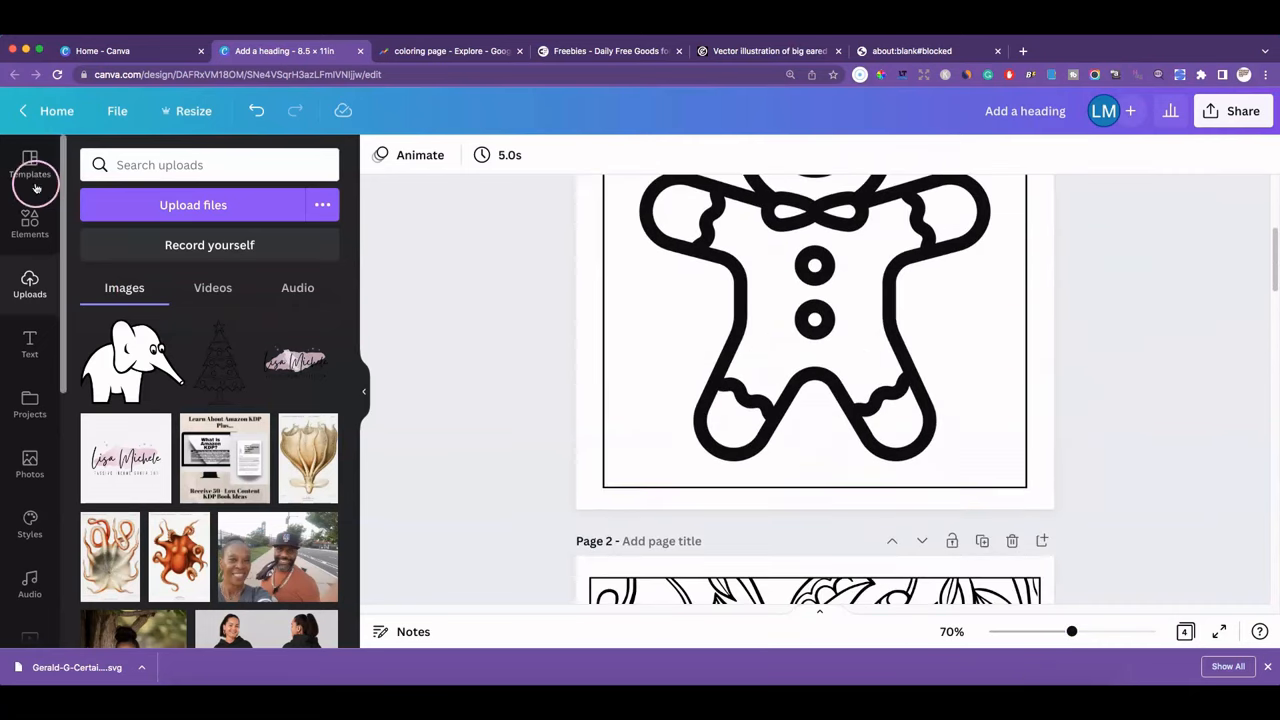
click(30, 222)
click(757, 309)
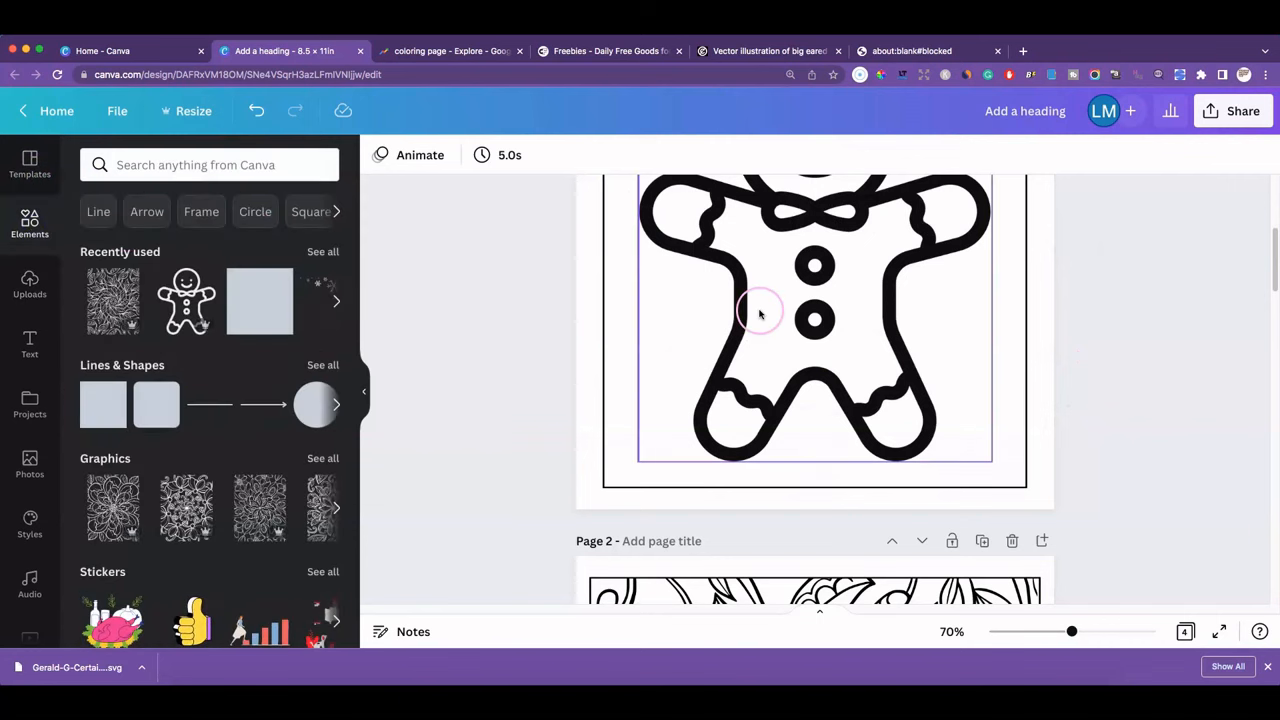
scroll(779, 316, up, 5)
scroll(779, 316, down, 5)
scroll(779, 312, up, 2)
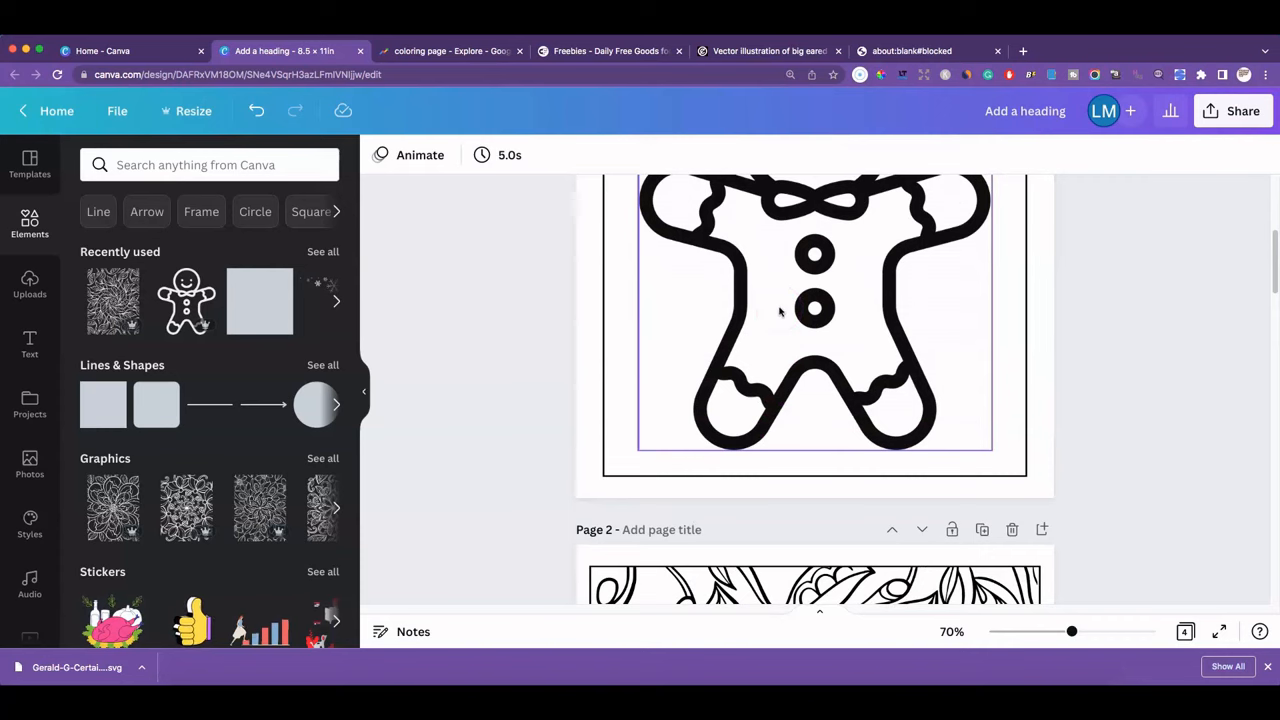
scroll(780, 312, up, 4)
click(930, 328)
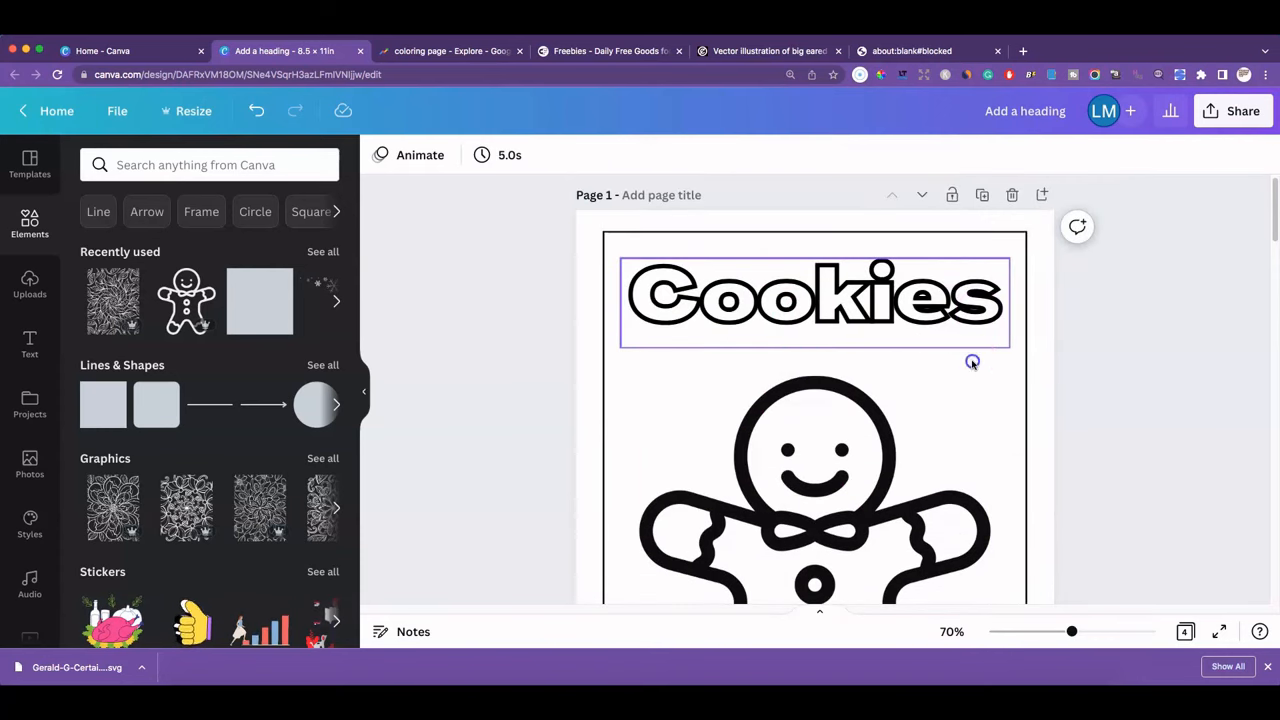
click(1023, 357)
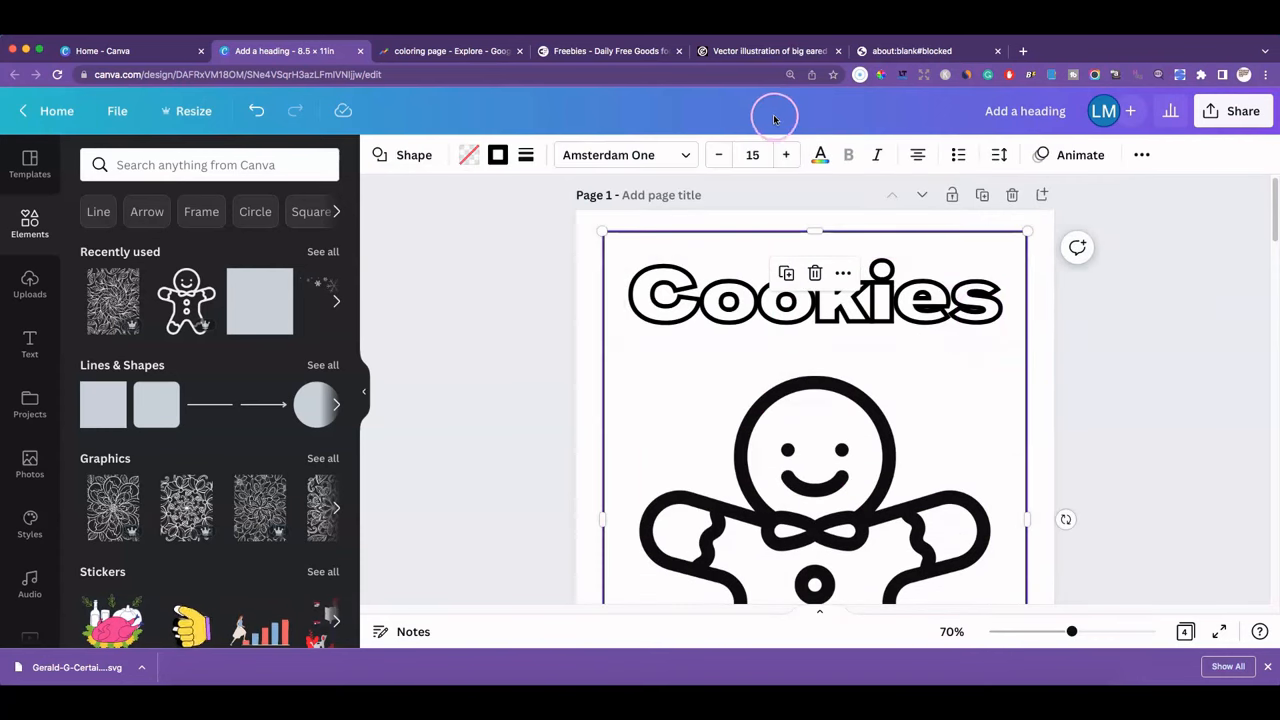
Go back to the publicdomainvectors.org home page and look through its newest vector images
click(757, 50)
click(35, 149)
scroll(749, 349, down, 3)
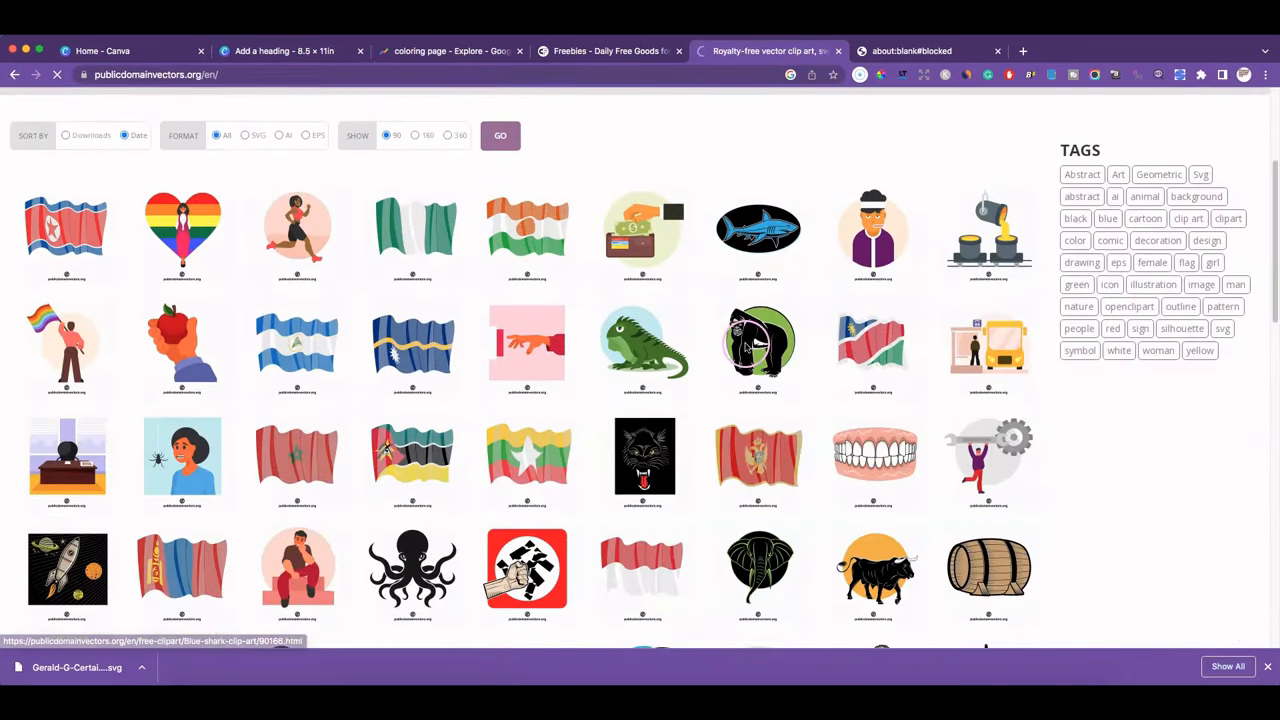
scroll(700, 350, down, 3)
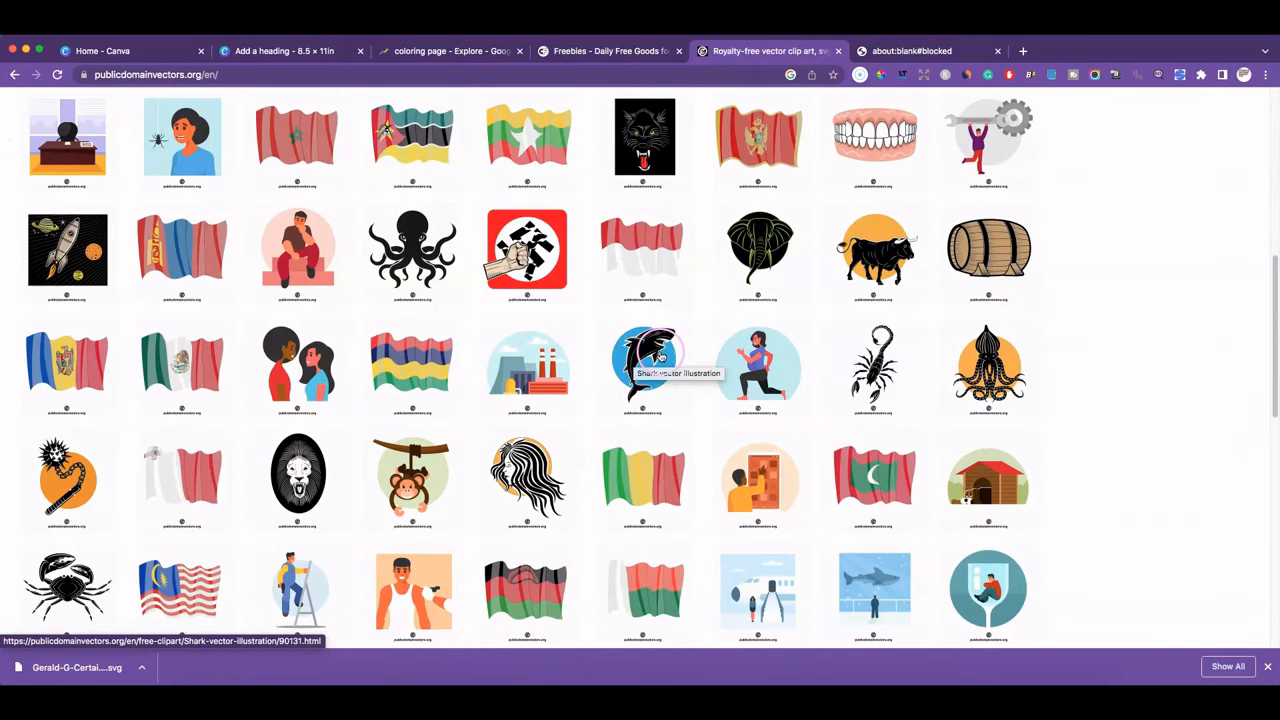
scroll(648, 345, down, 3)
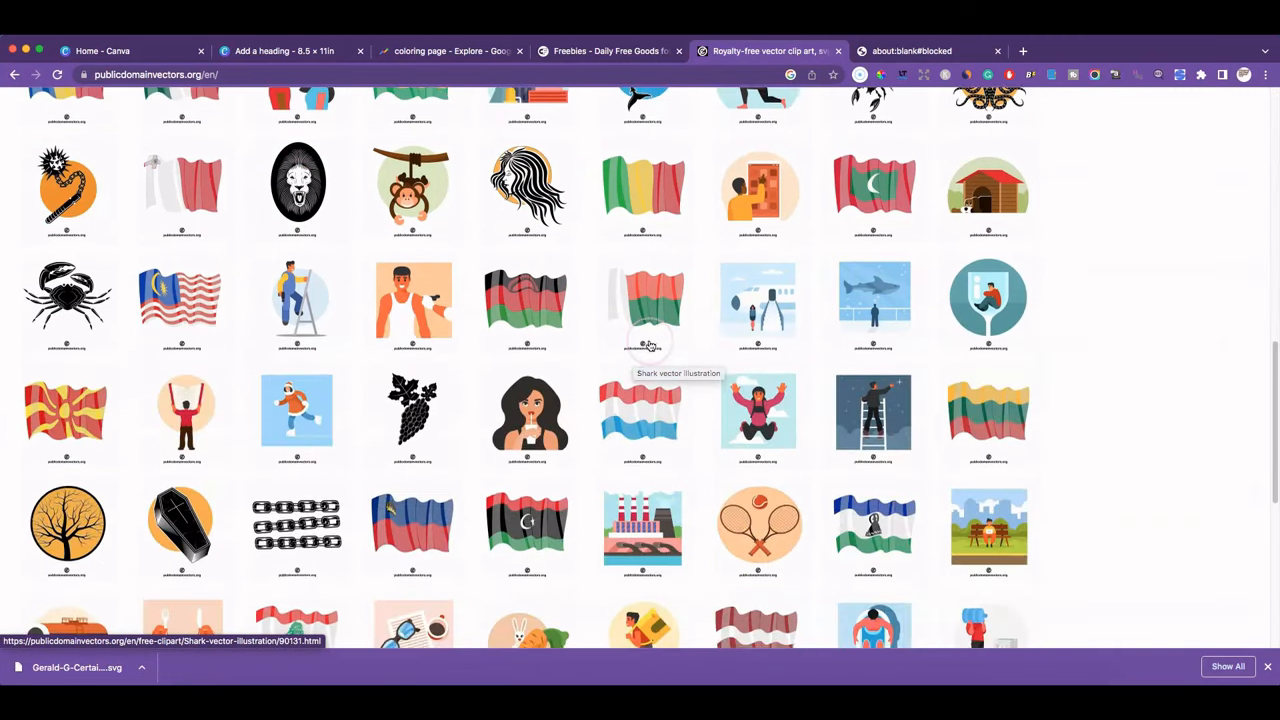
scroll(648, 345, down, 3)
scroll(648, 345, up, 3)
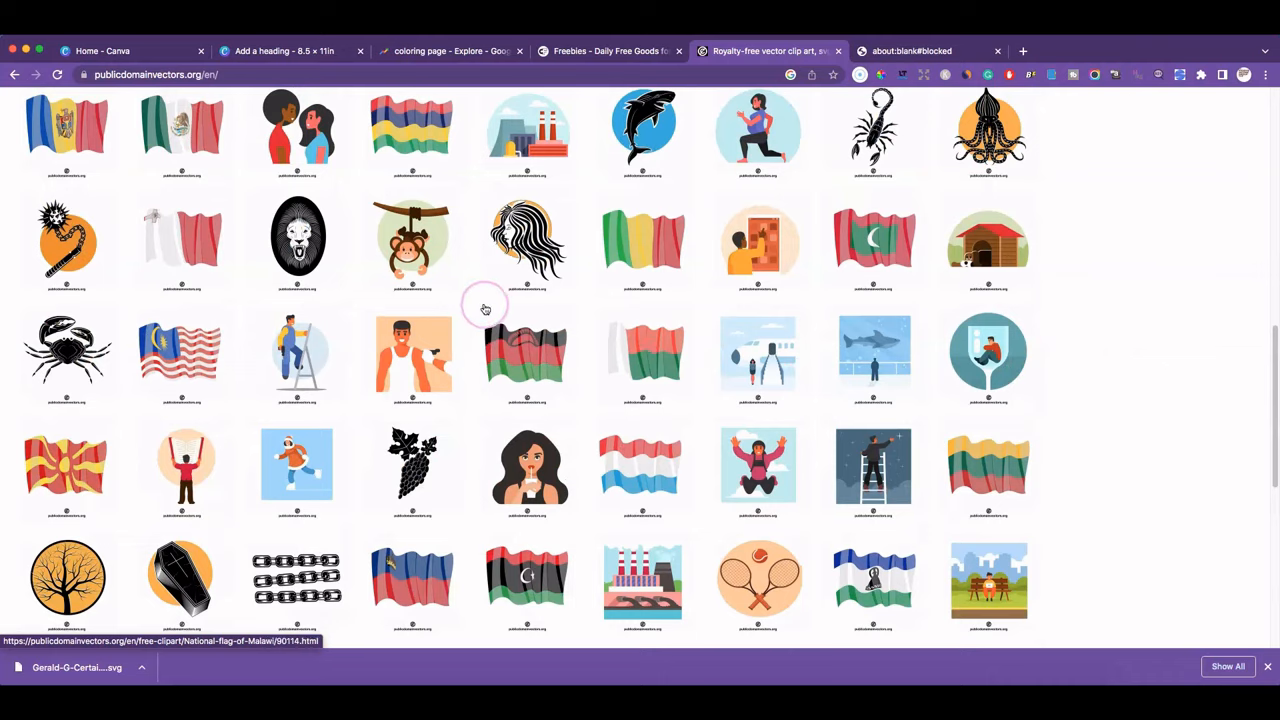
scroll(648, 345, up, 3)
scroll(636, 268, up, 5)
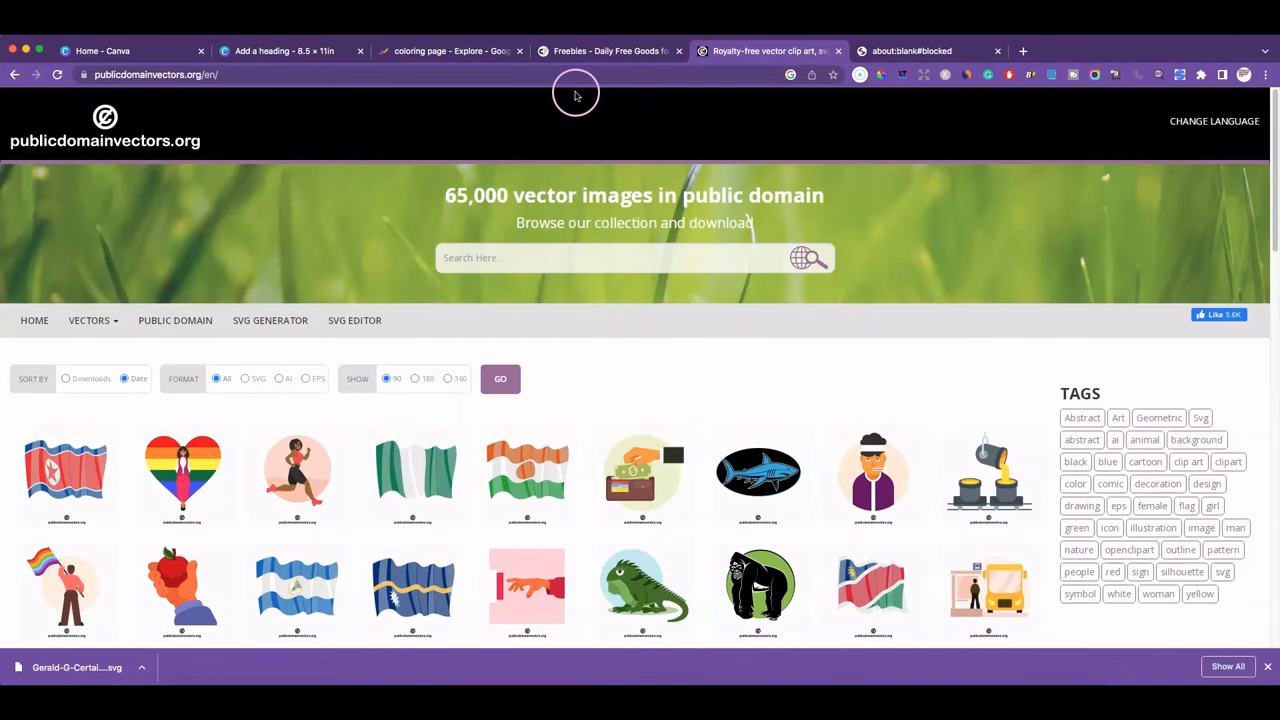
Switch back to the Canva design and examine the Cookies page at 54% zoom
click(275, 50)
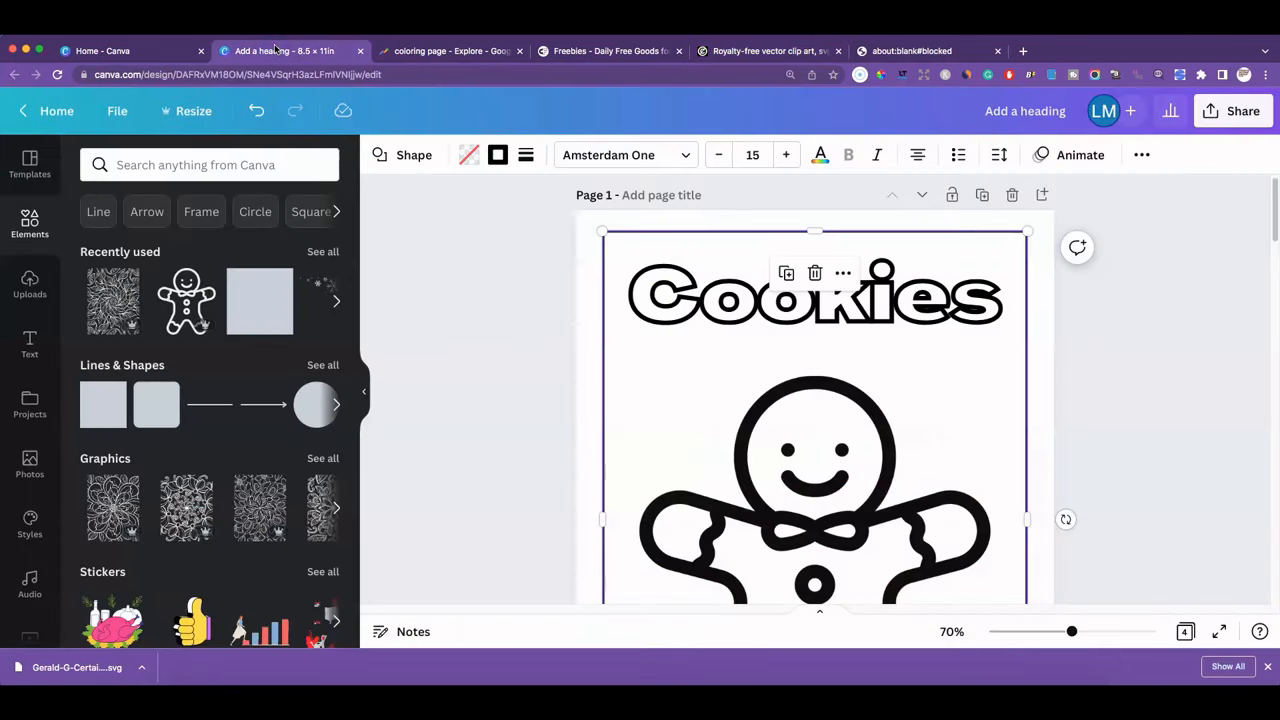
click(1048, 387)
click(1031, 371)
click(933, 355)
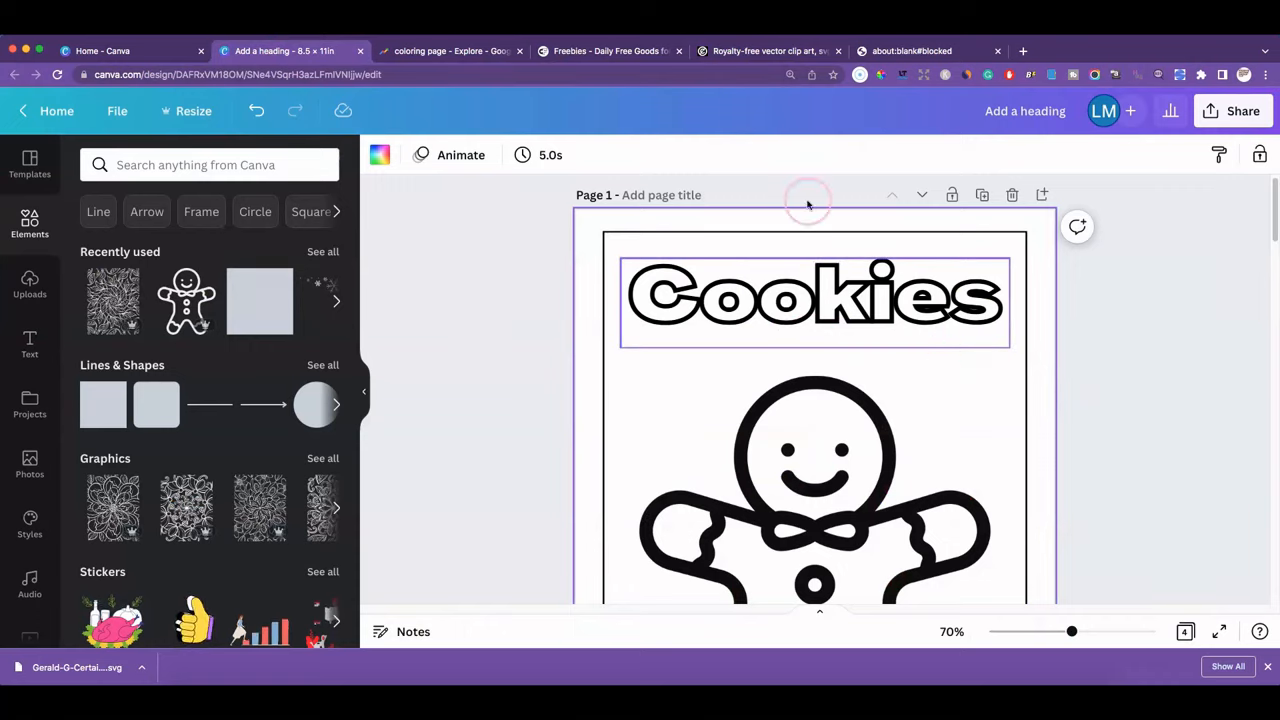
click(1155, 239)
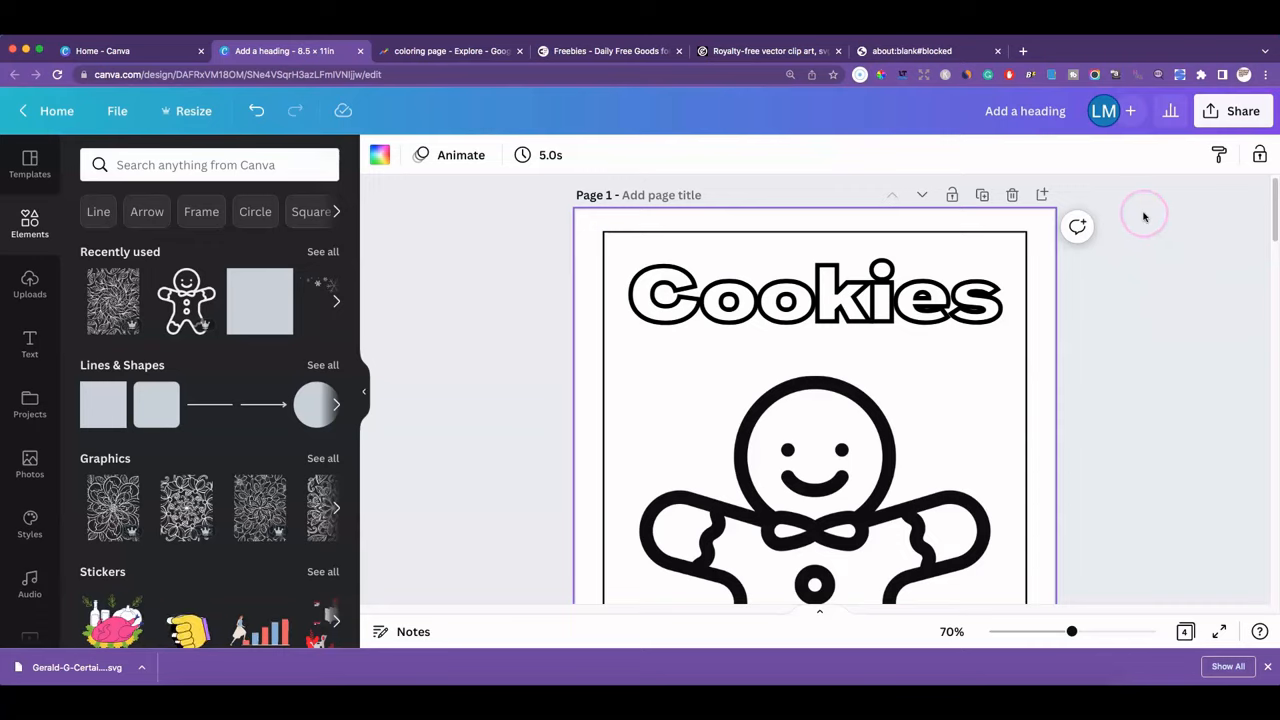
scroll(1086, 293, down, 3)
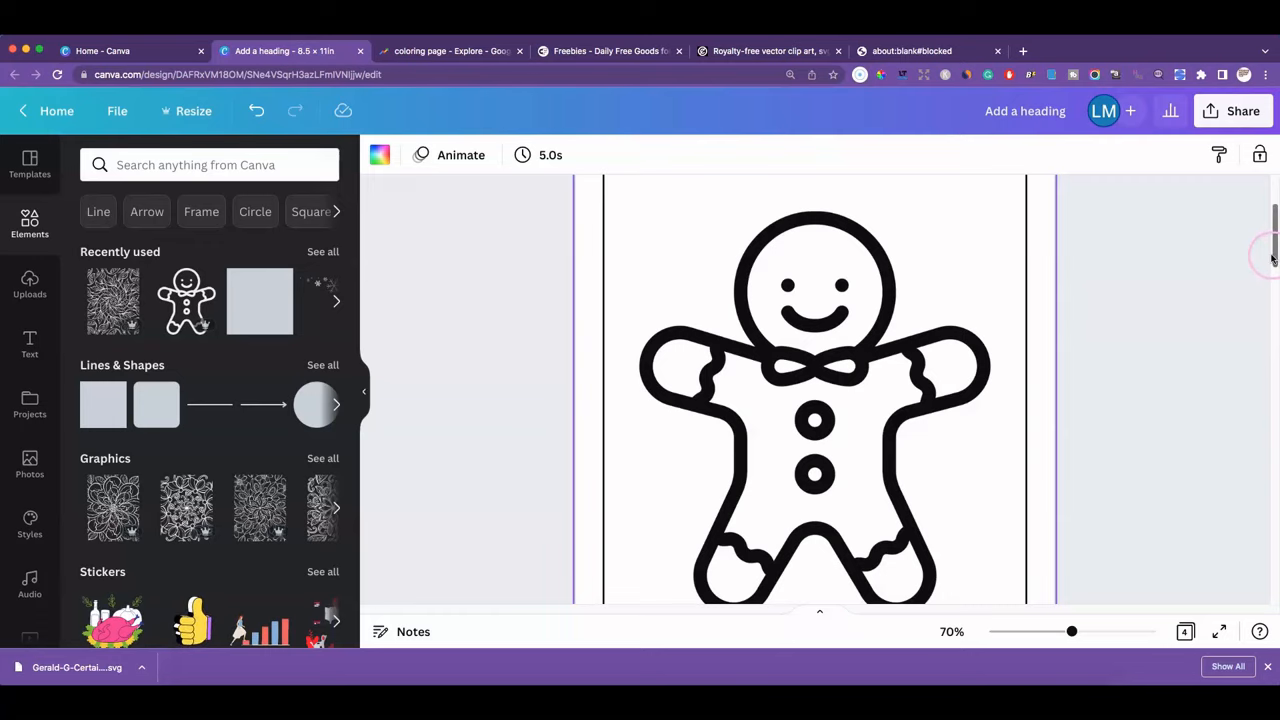
drag(1072, 632, 1060, 631)
scroll(991, 538, up, 1)
scroll(991, 538, up, 1)
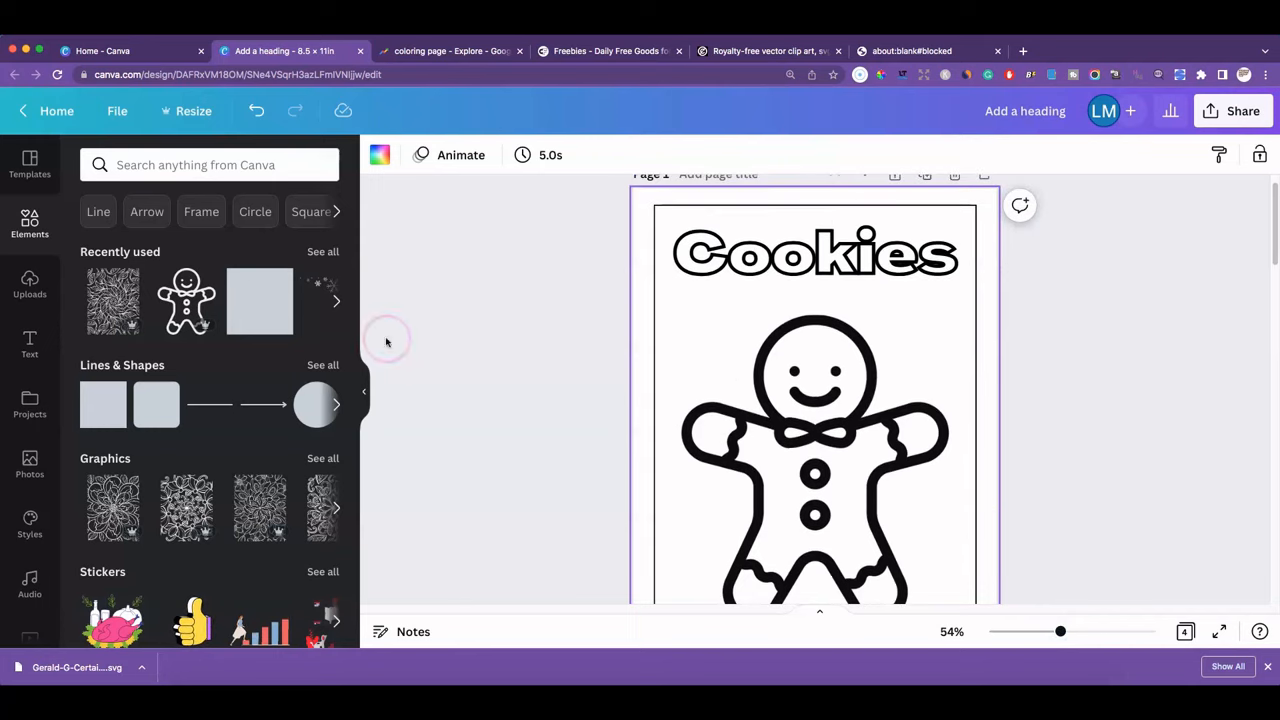